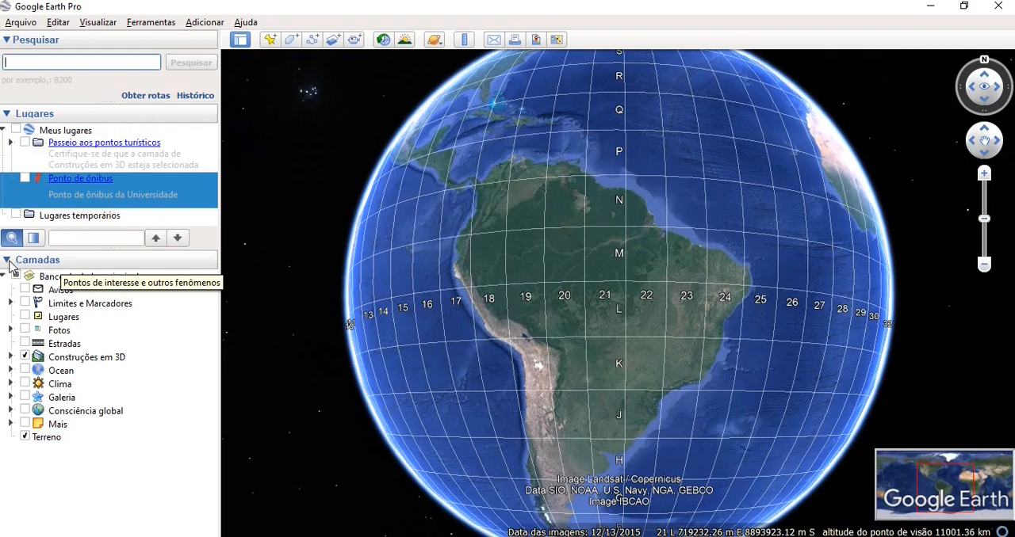
# - Collapse the Camadas and Lugares sections, and view the list of available celestial bodies without switching from Terra
pyautogui.click(8, 261)
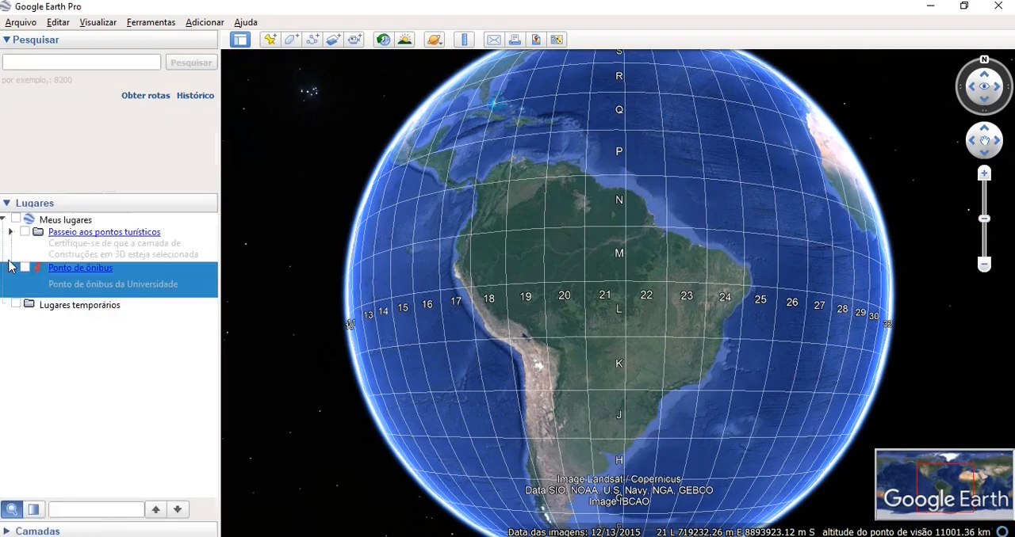
pyautogui.click(8, 205)
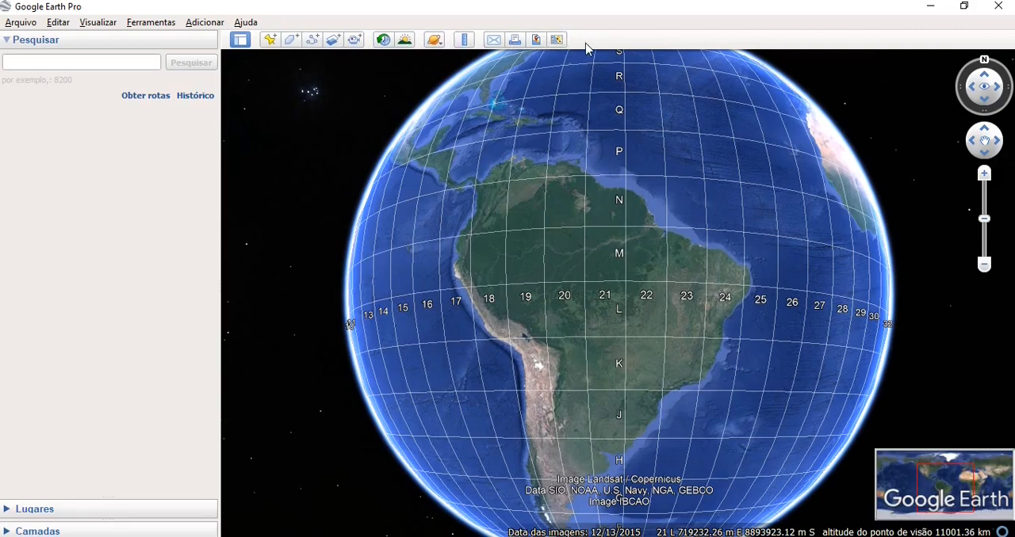
pyautogui.click(436, 41)
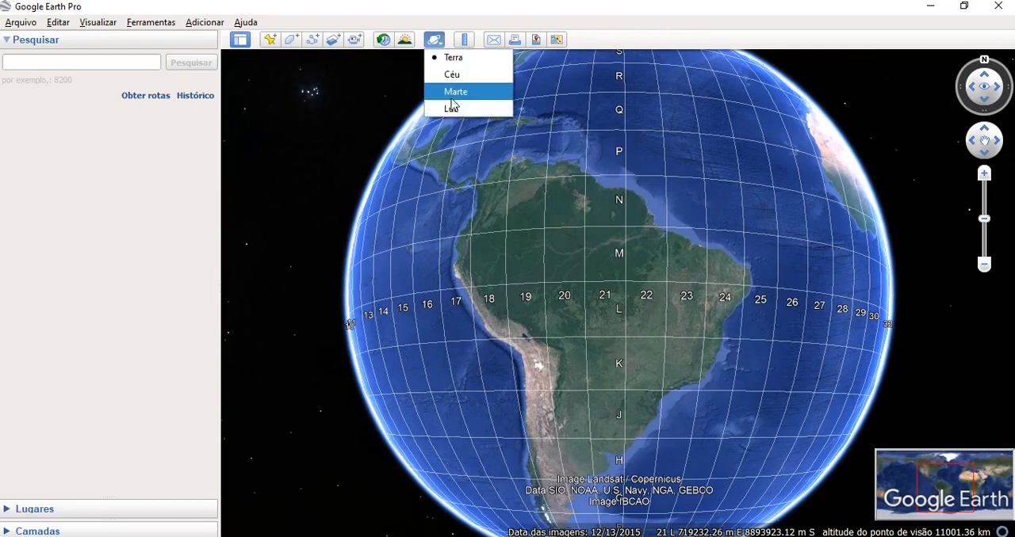
pyautogui.click(483, 7)
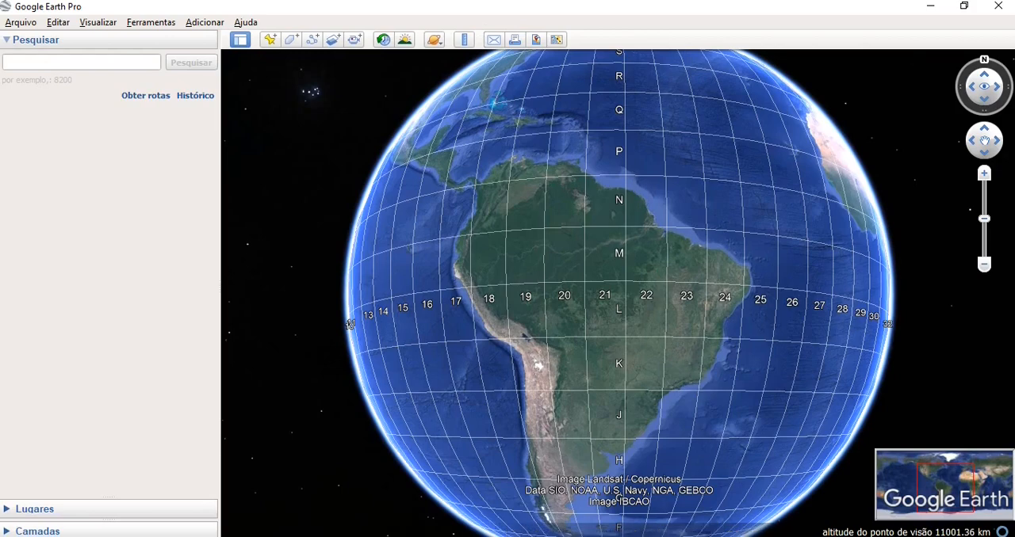
# - Explore the globe around South America by zooming, panning and rotating, ending zoomed out with north facing up
pyautogui.click(983, 173)
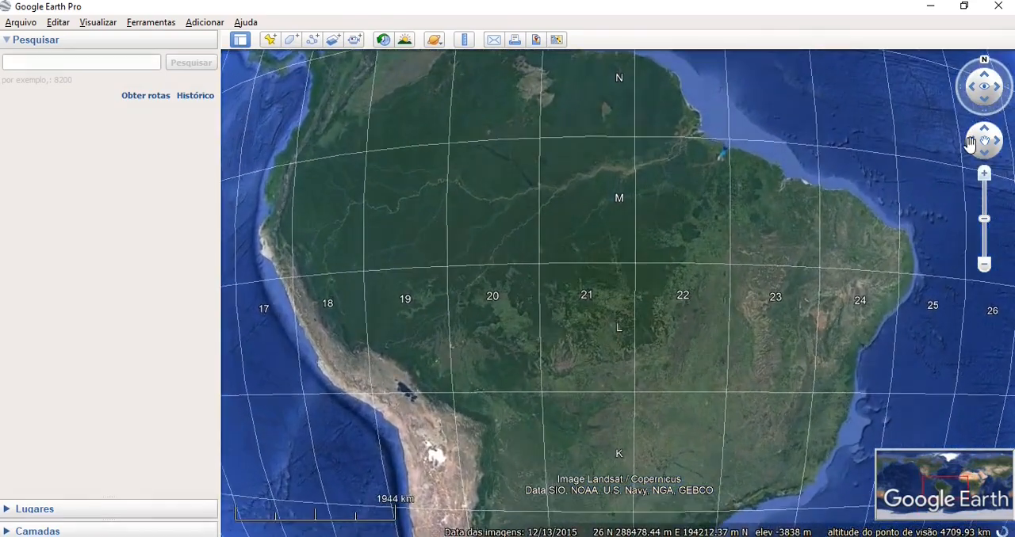
pyautogui.click(970, 143)
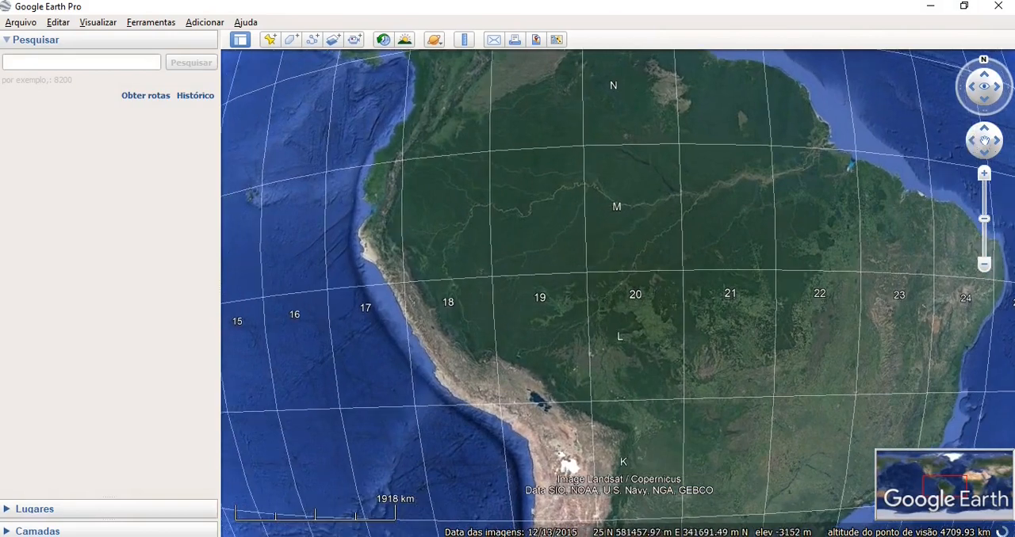
pyautogui.click(997, 144)
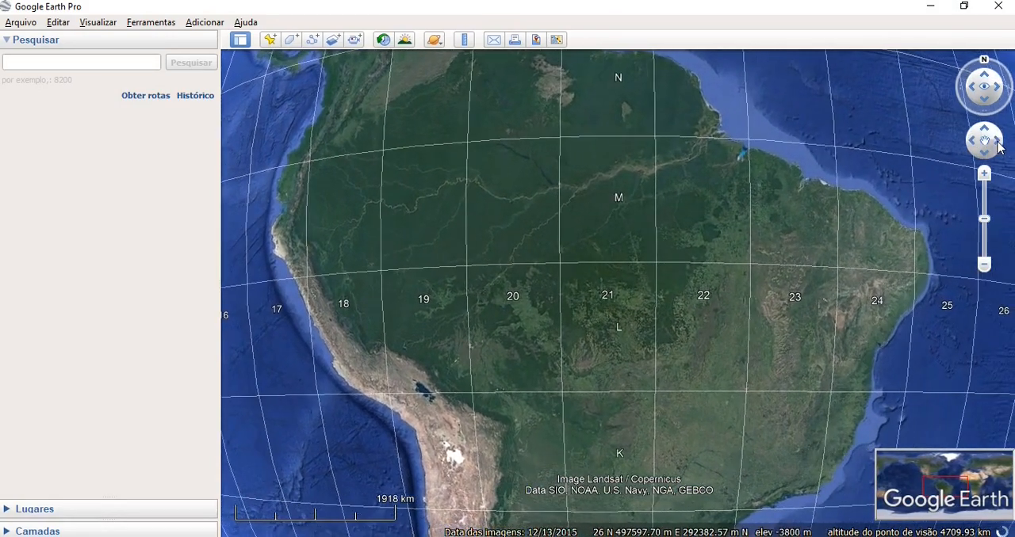
pyautogui.click(982, 63)
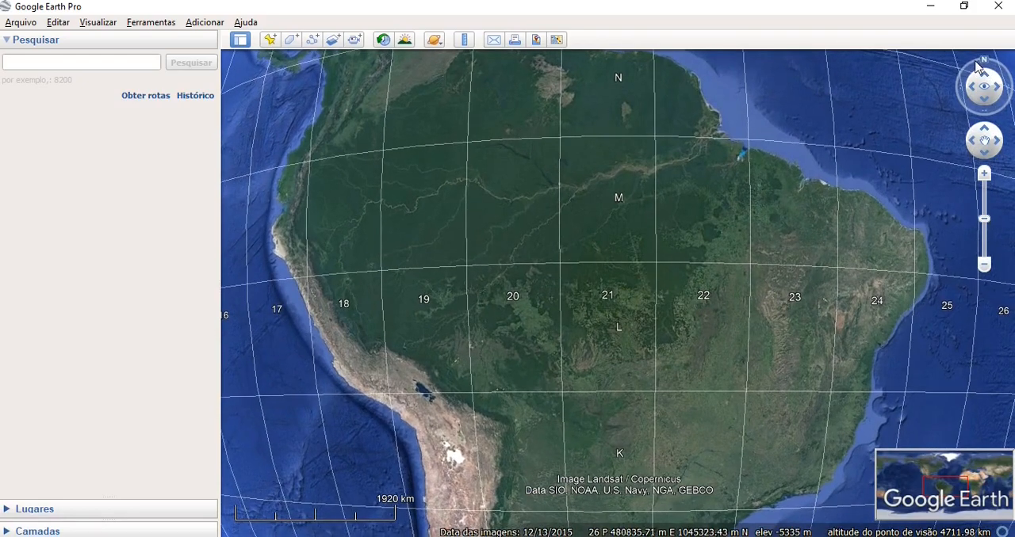
pyautogui.moveTo(976, 68); pyautogui.dragTo(989, 119)
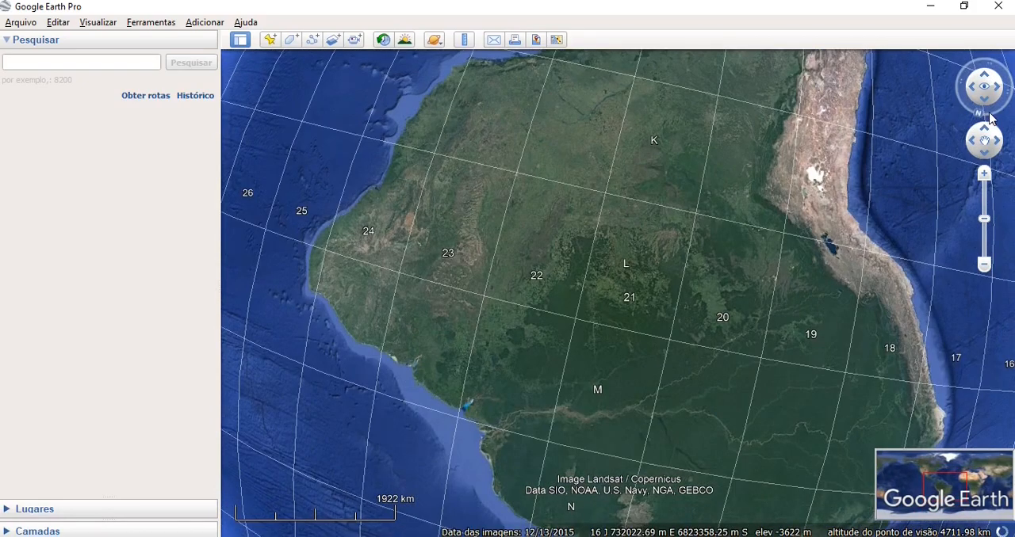
pyautogui.click(984, 264)
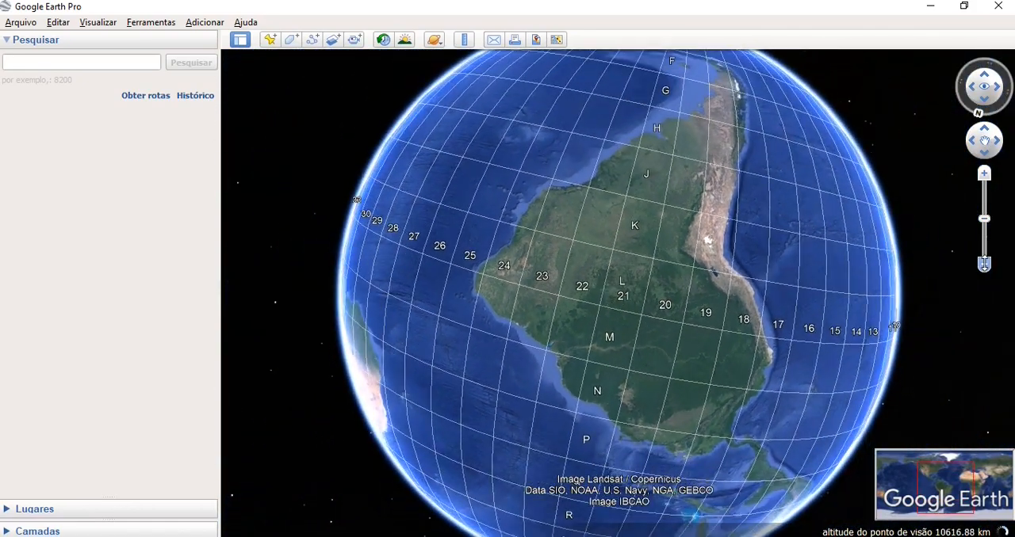
pyautogui.click(978, 114)
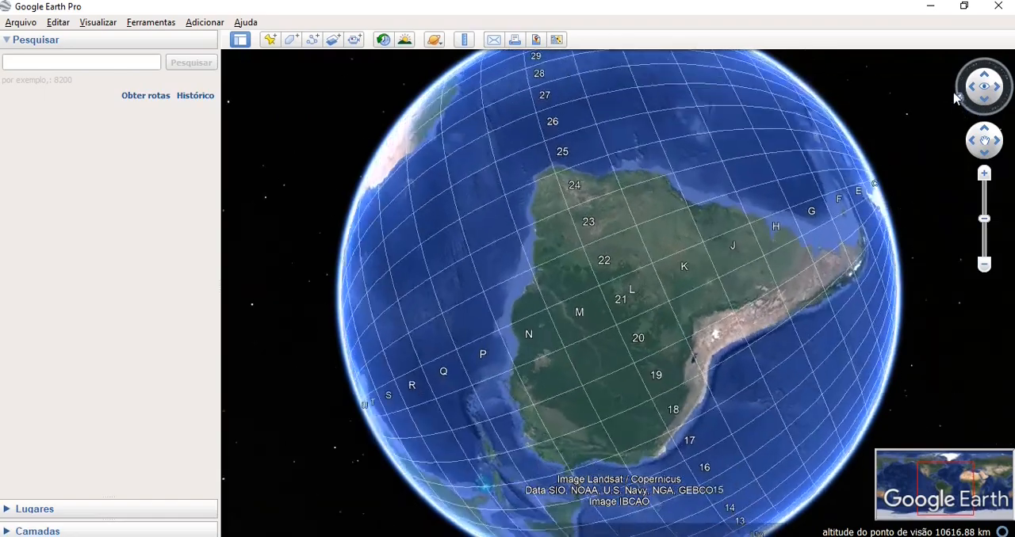
pyautogui.moveTo(954, 93); pyautogui.dragTo(988, 62)
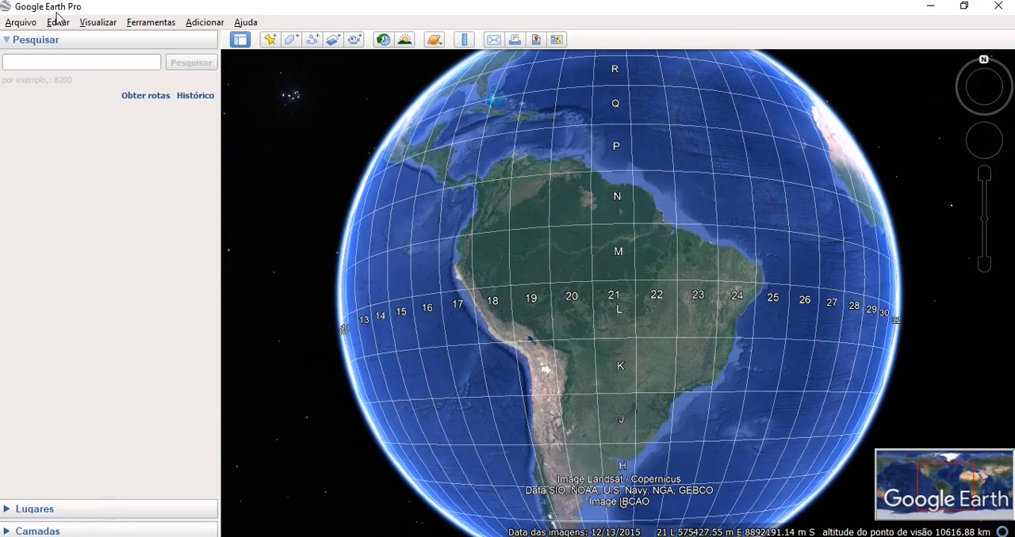
# - Set the on-screen navigation controls to never be shown (Nunca)
pyautogui.click(99, 24)
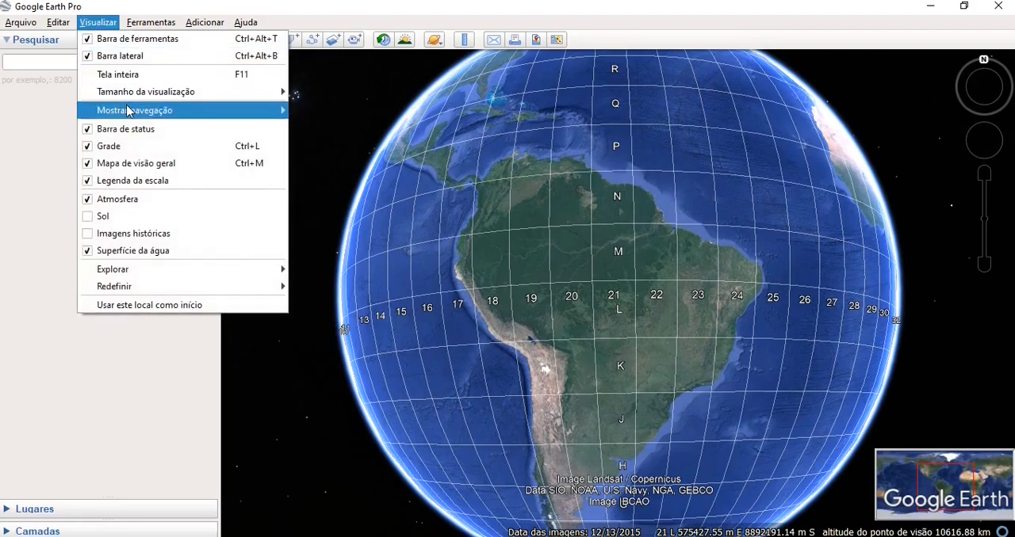
pyautogui.moveTo(131, 110)
pyautogui.click(344, 161)
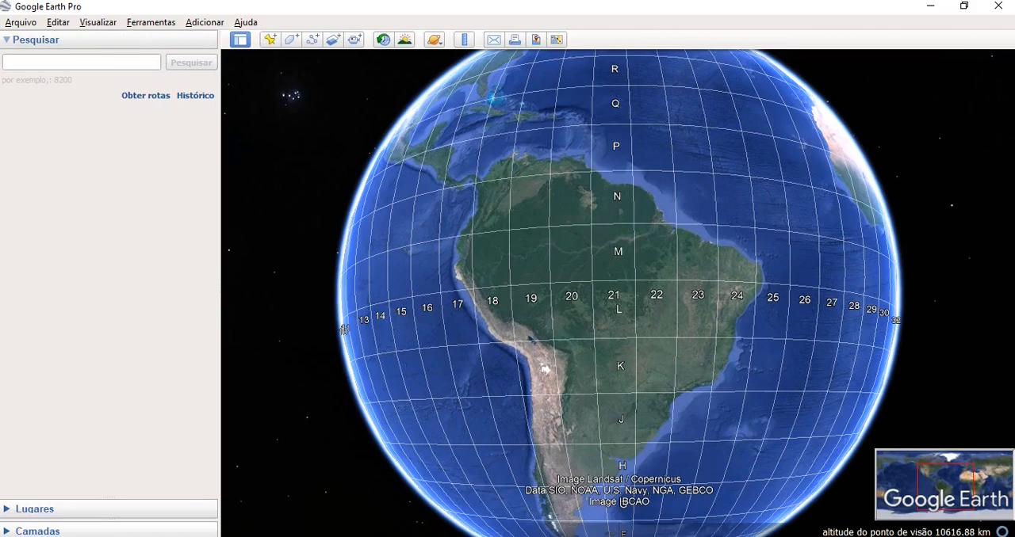
# - Set the on-screen navigation controls to be shown automatically (Automaticamente)
pyautogui.click(115, 24)
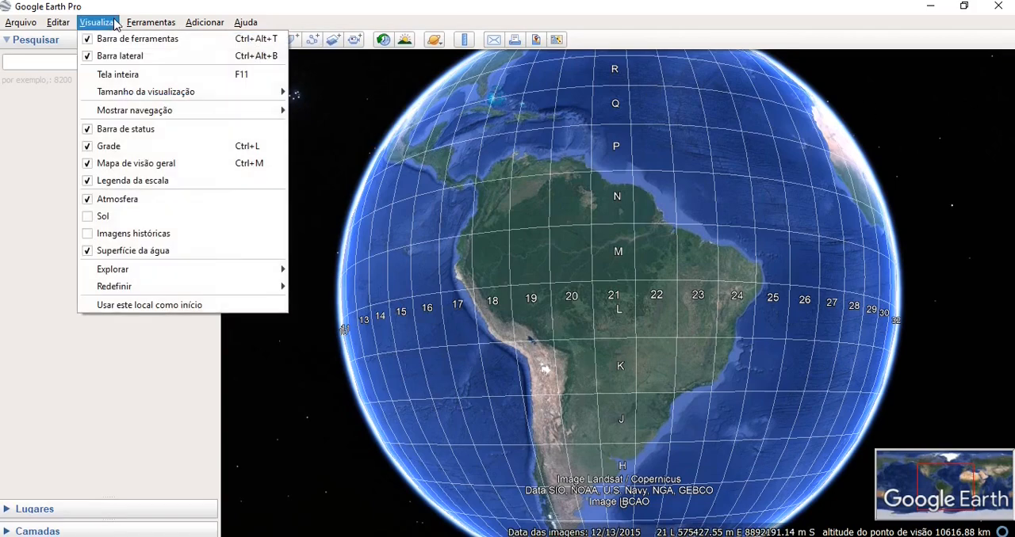
pyautogui.moveTo(159, 110)
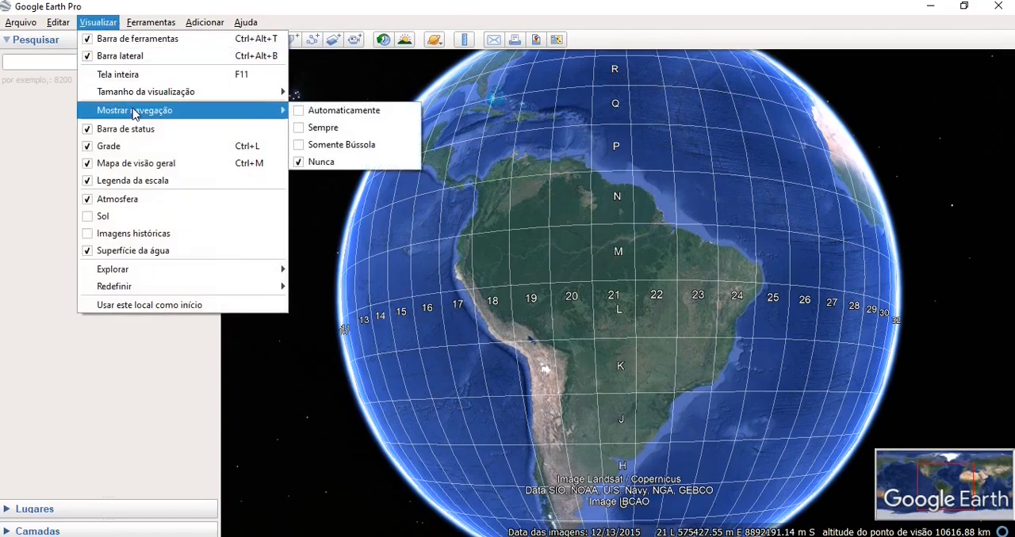
pyautogui.click(324, 112)
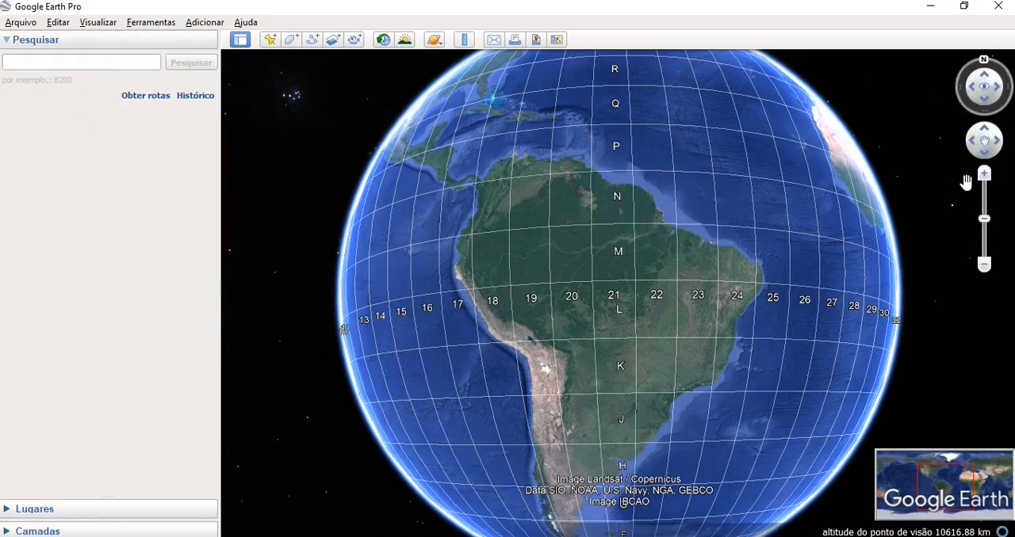
# - Search for "terminal são paulo", choose the suggestion Terminal São Paulo - Centro, Sorocaba - SP, and view the area around it
pyautogui.click(117, 62)
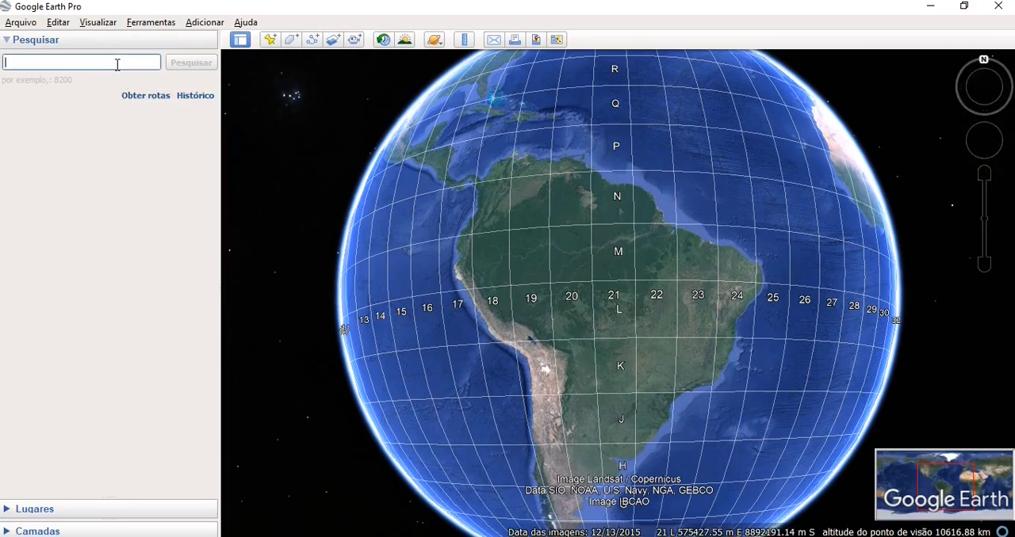
pyautogui.write('terminal são paulo')
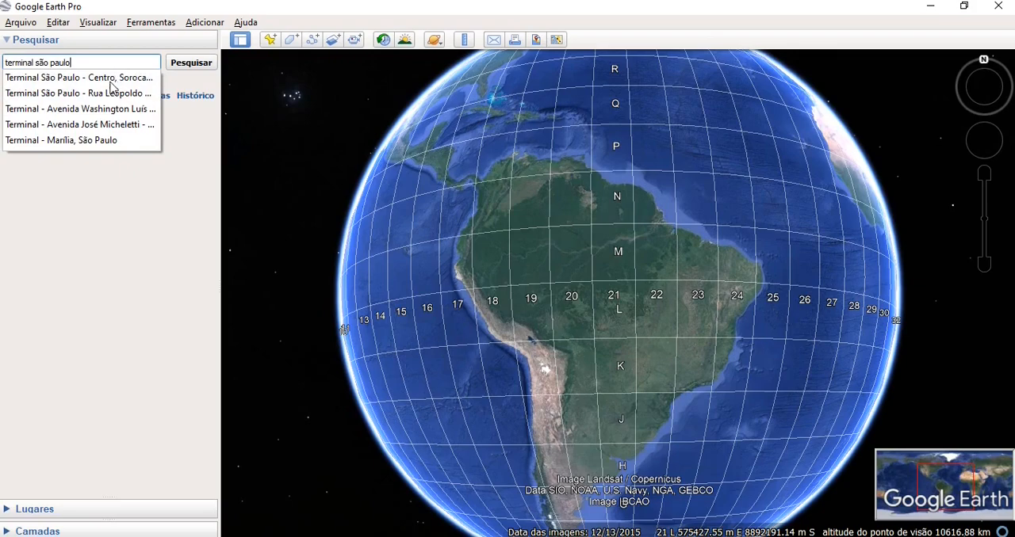
pyautogui.click(110, 79)
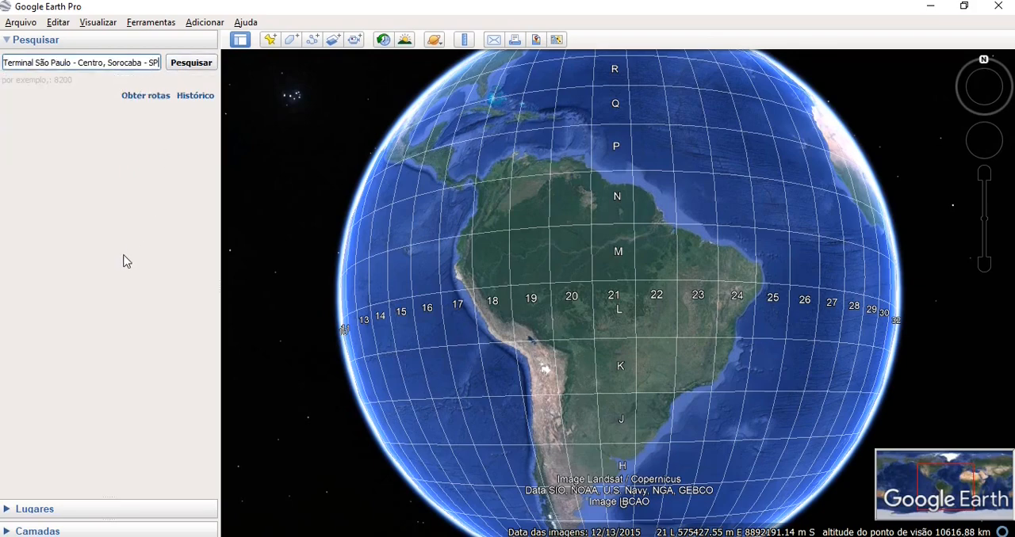
pyautogui.press('Return')
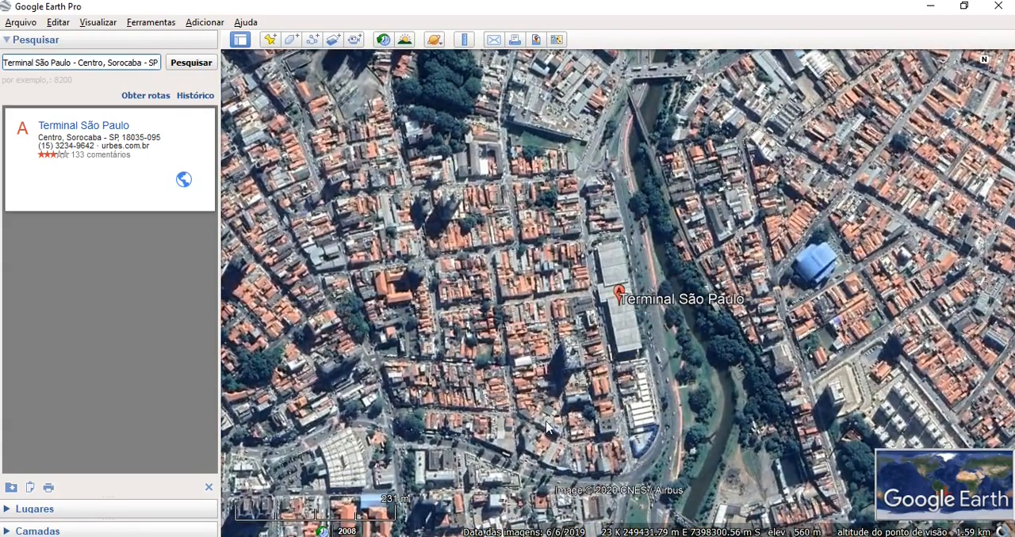
pyautogui.moveTo(553, 405); pyautogui.dragTo(637, 329)
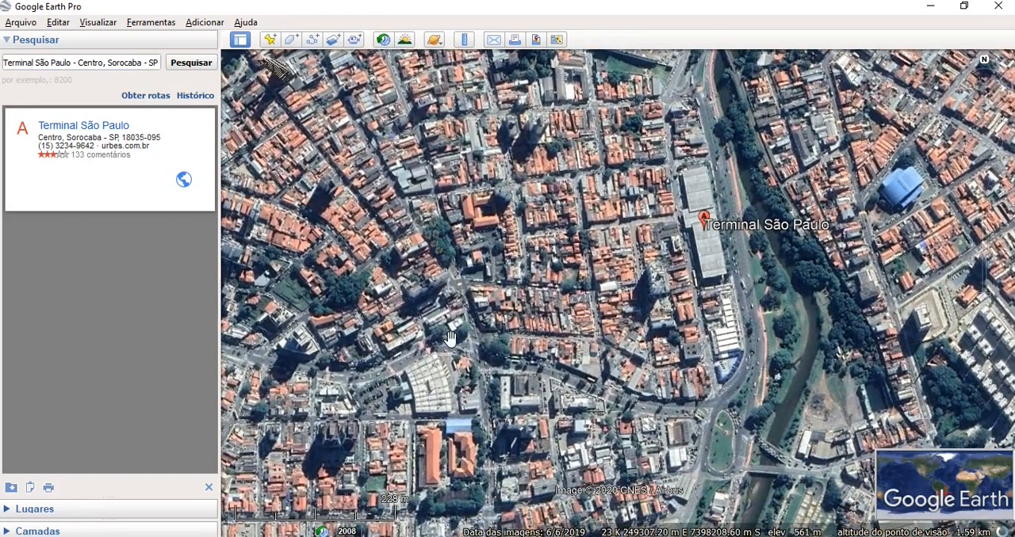
# - View the search history and close the search results
pyautogui.click(196, 96)
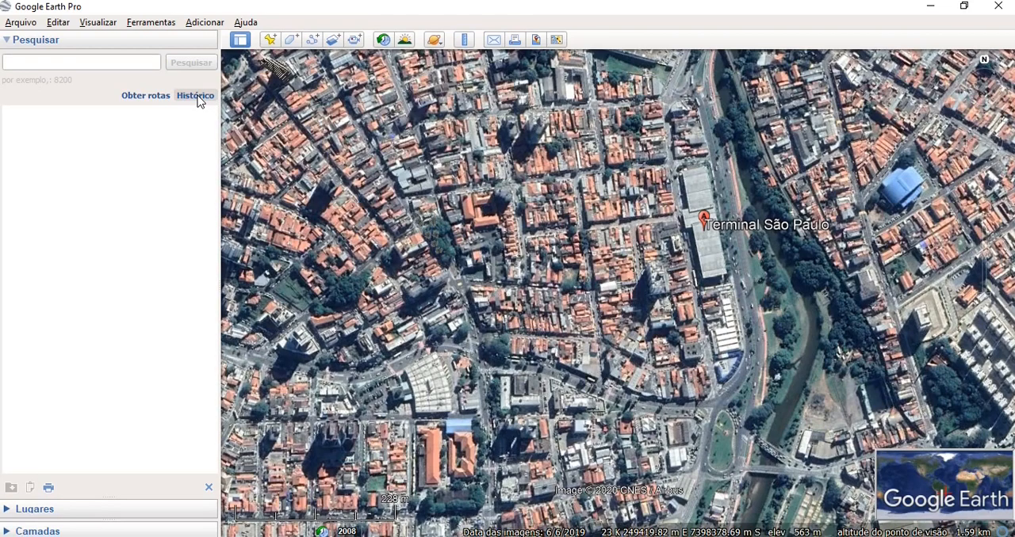
pyautogui.click(197, 96)
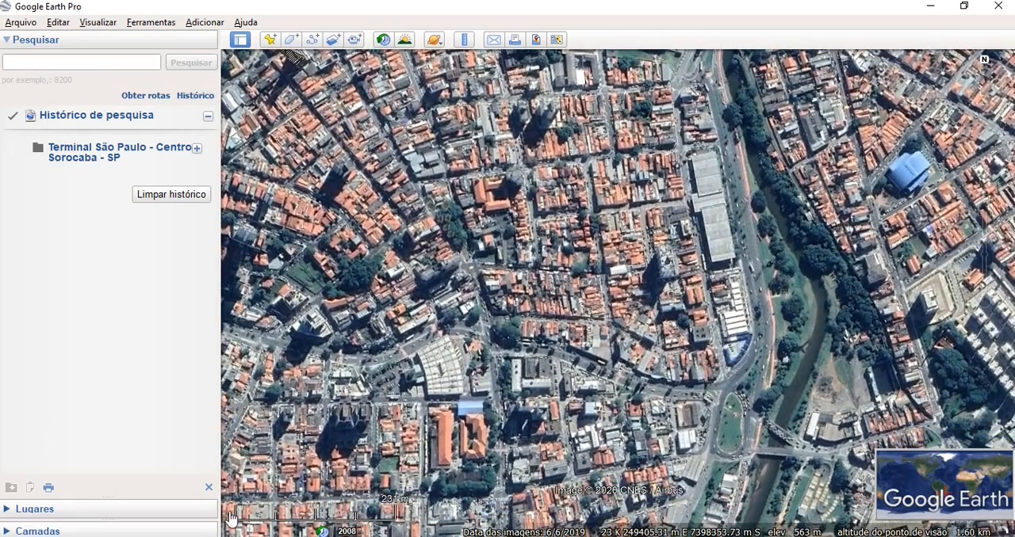
pyautogui.click(208, 487)
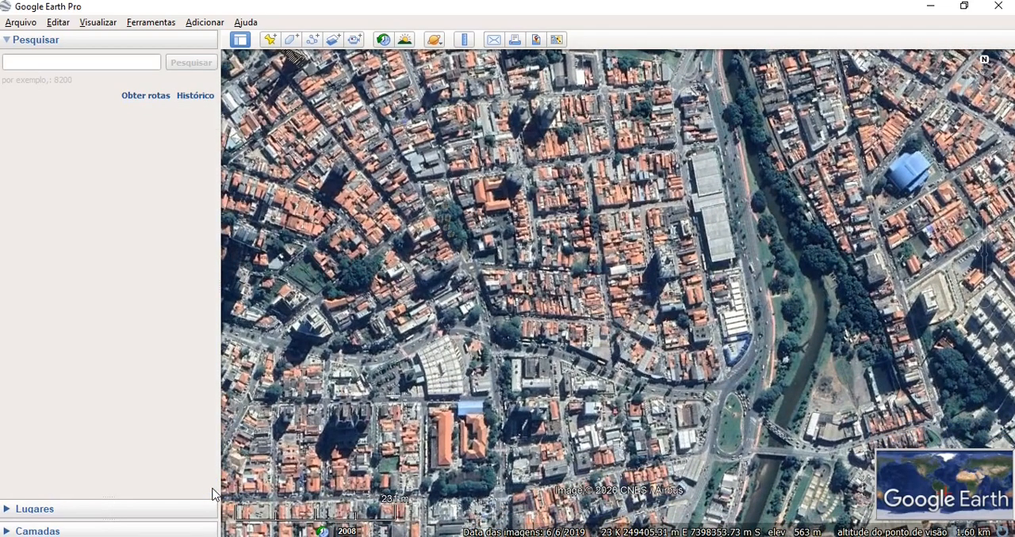
# - Expand the Camadas section, turn on the Estradas layer and inspect the streets at different zoom levels
pyautogui.click(5, 530)
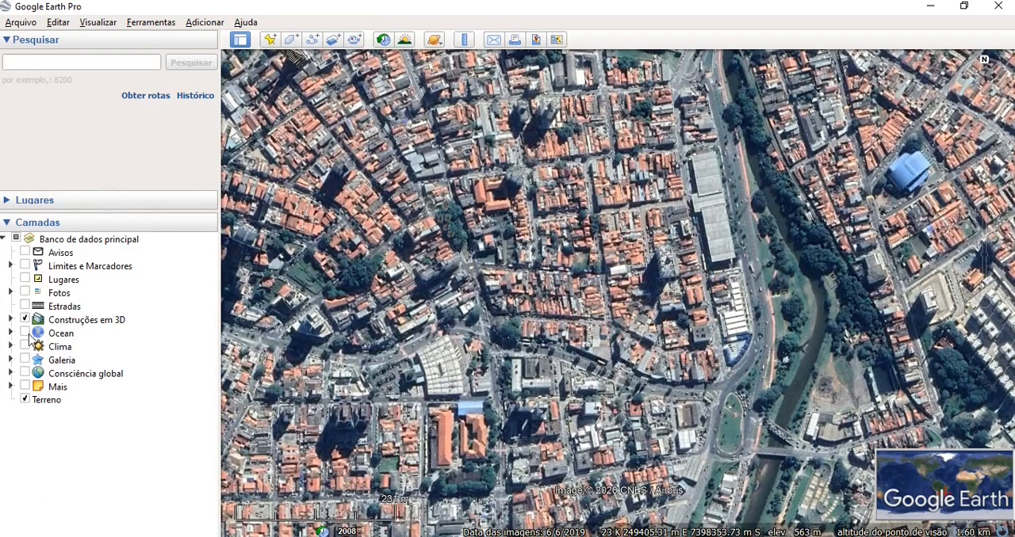
pyautogui.click(25, 306)
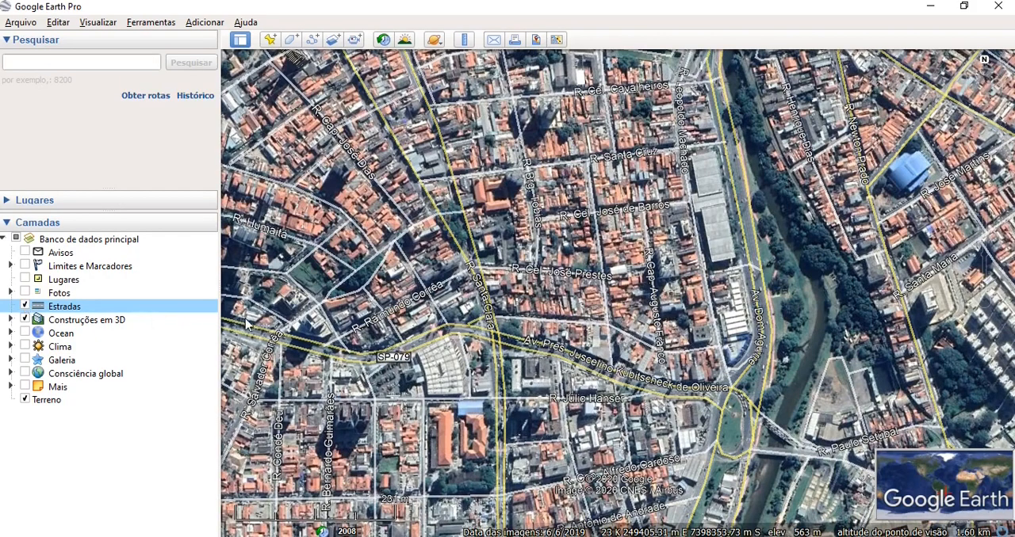
pyautogui.scroll(-3, 692, 356)
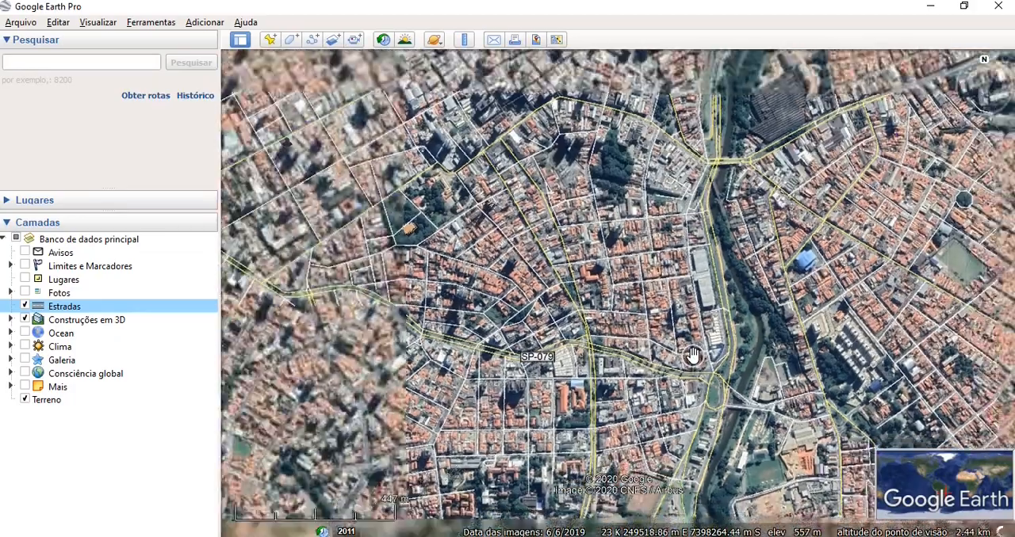
pyautogui.scroll(1, 692, 355)
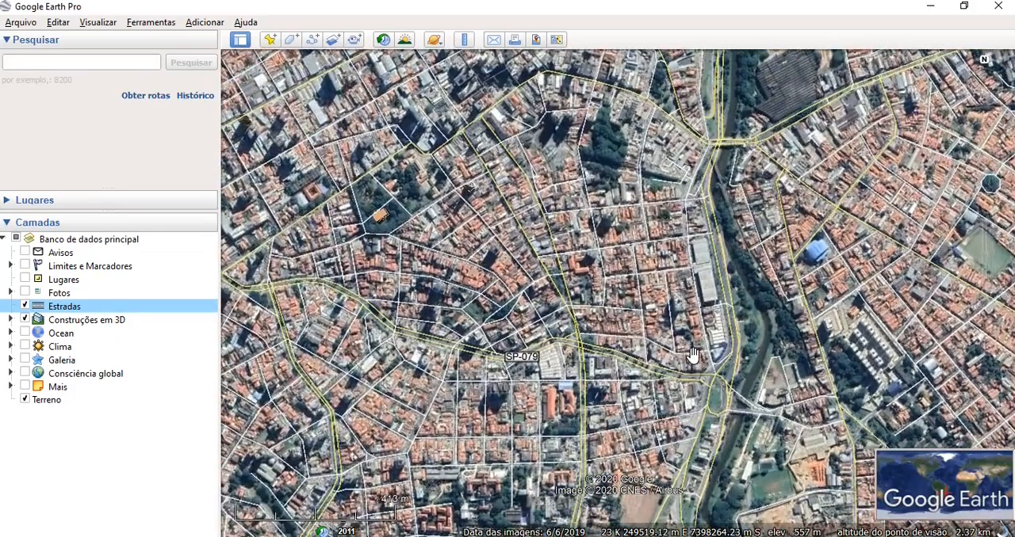
pyautogui.scroll(3, 692, 356)
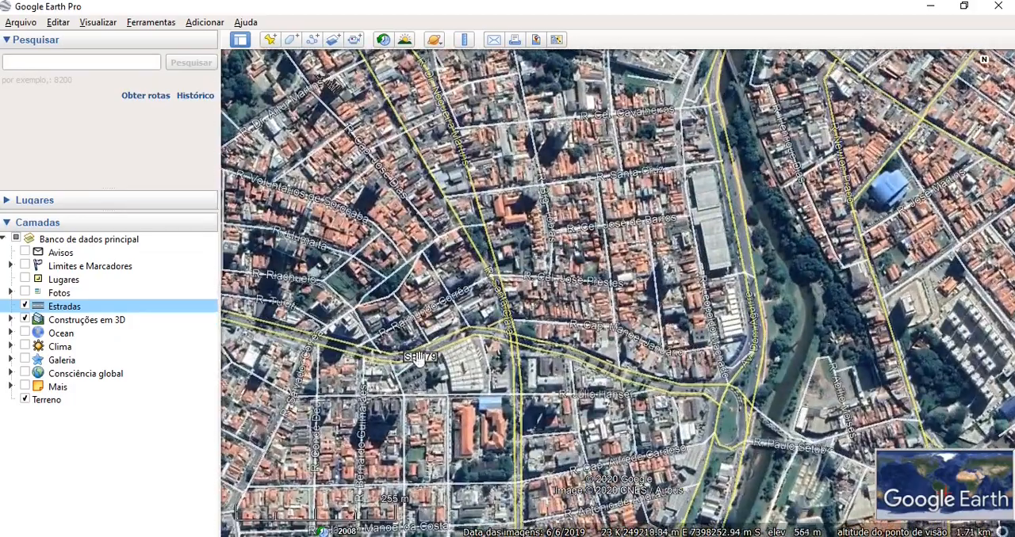
# - Turn on the Fotos layer, view the Rodo Center photo on the map and close it
pyautogui.click(25, 293)
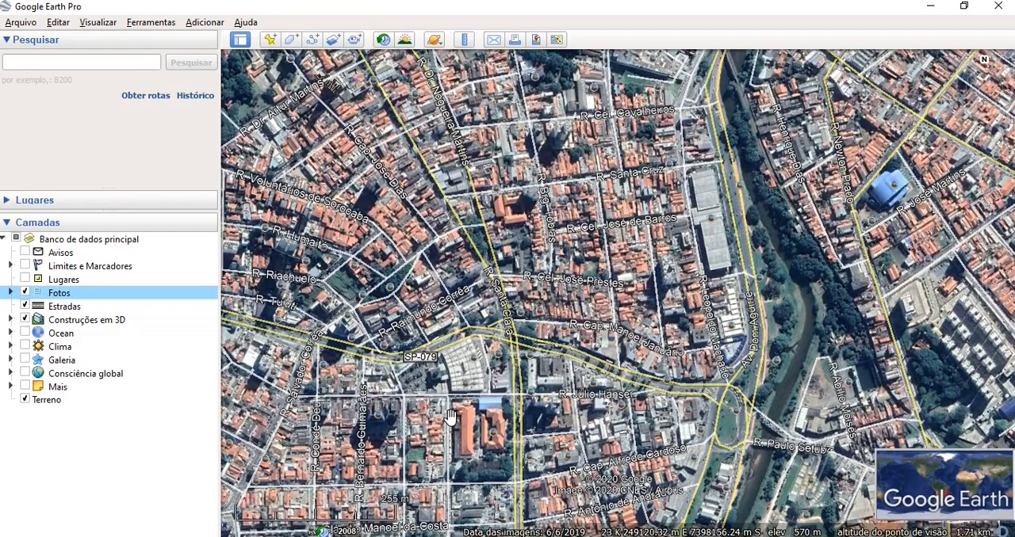
pyautogui.click(472, 358)
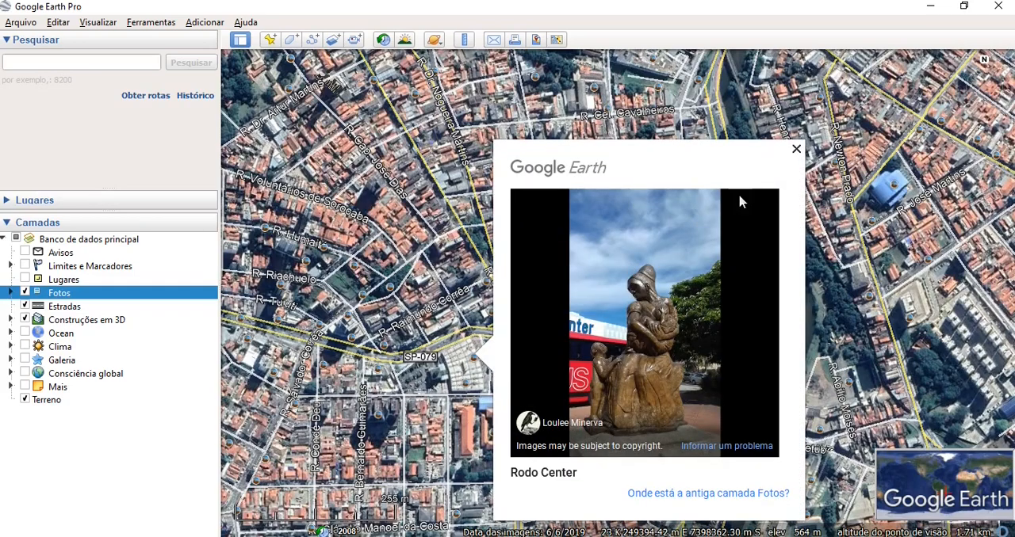
pyautogui.click(796, 150)
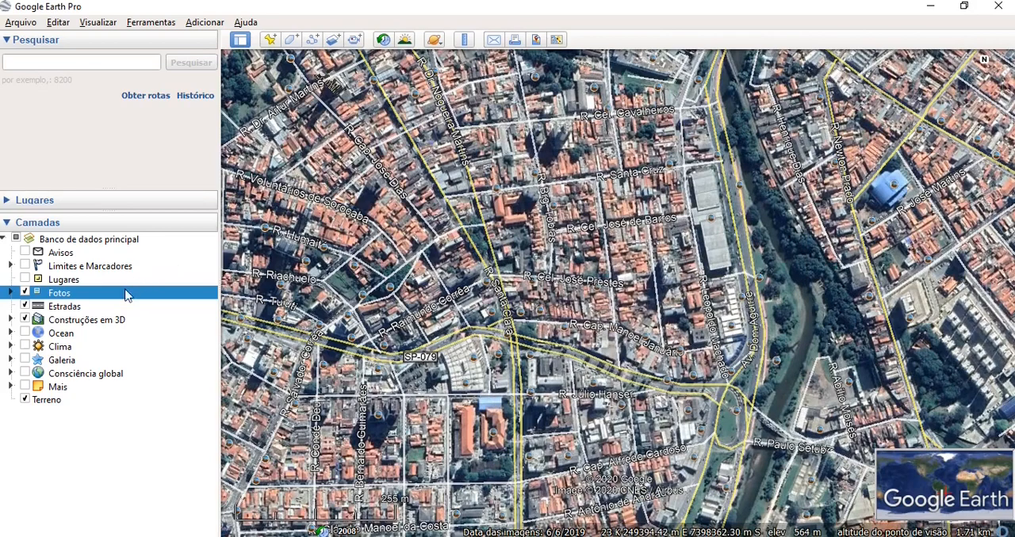
# - Turn off the Fotos and Estradas layers
pyautogui.click(25, 293)
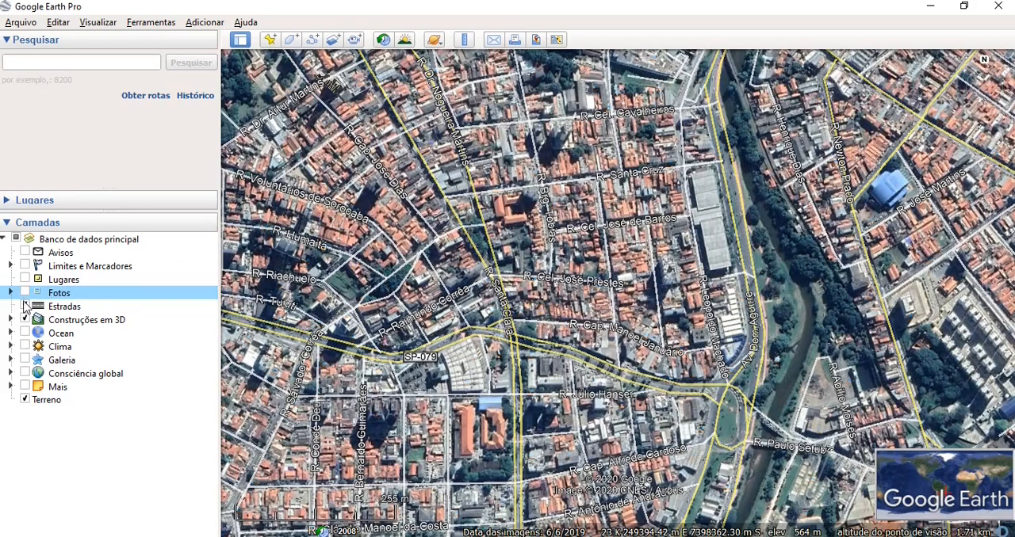
pyautogui.click(24, 306)
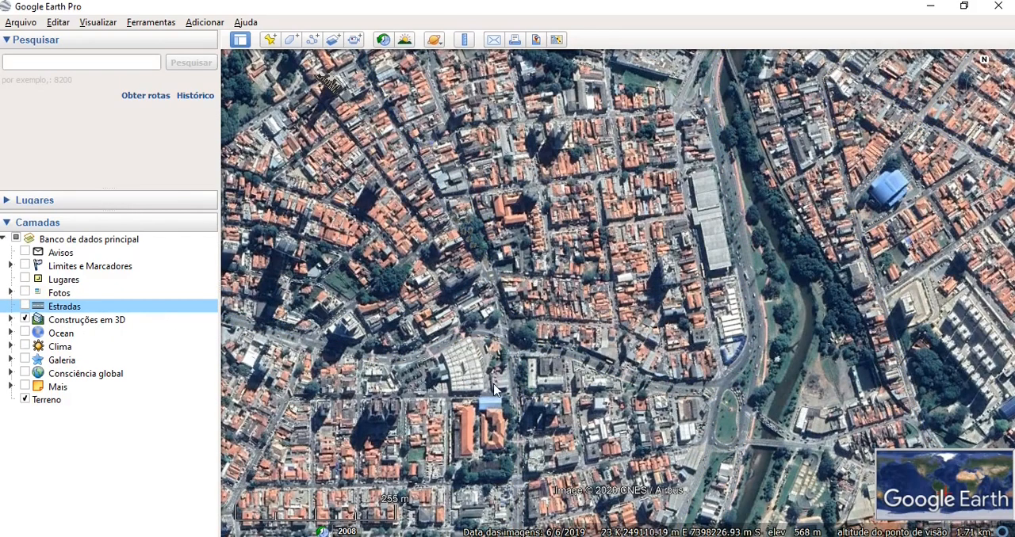
# - Examine the city blocks and the river avenue at different zoom levels and viewing angles
pyautogui.scroll(3, 670, 327)
pyautogui.moveTo(646, 311); pyautogui.dragTo(660, 371)
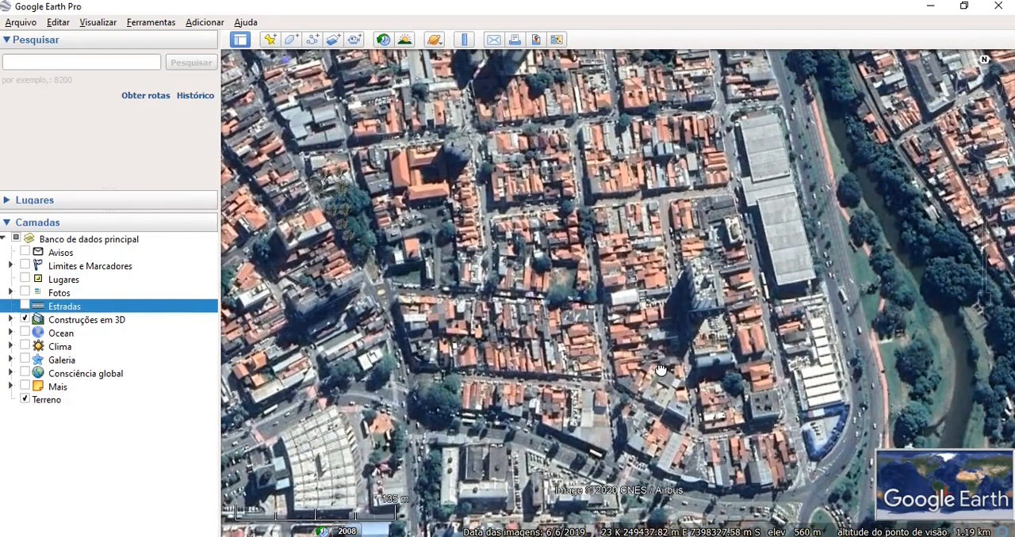
pyautogui.scroll(-3, 661, 370)
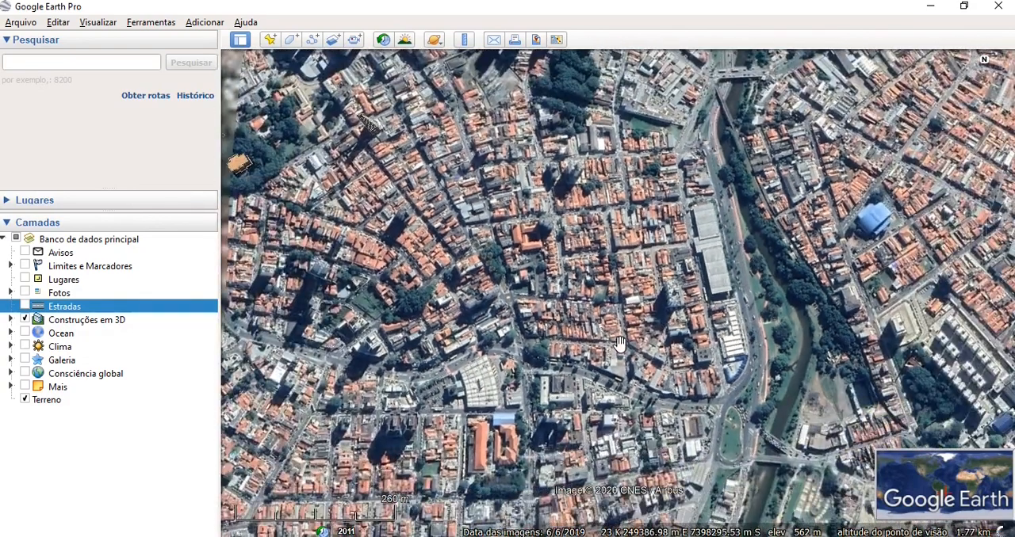
pyautogui.moveTo(620, 347); pyautogui.dragTo(593, 276)
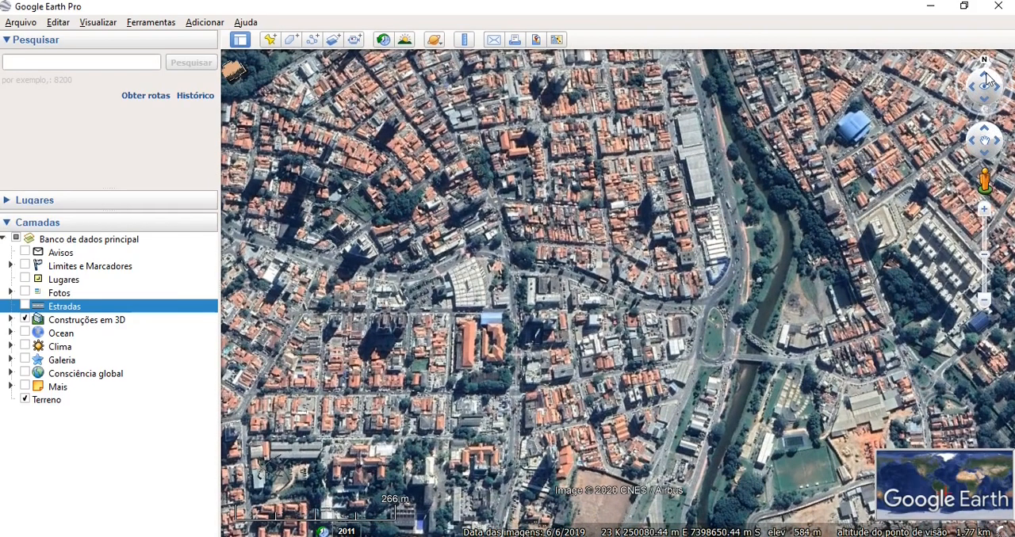
pyautogui.click(987, 78)
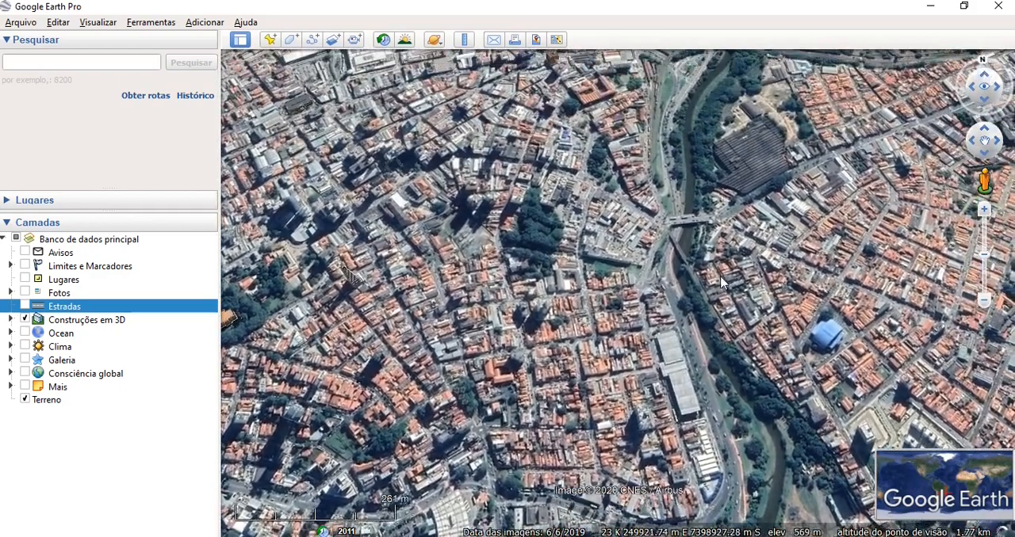
pyautogui.moveTo(686, 309); pyautogui.dragTo(665, 147)
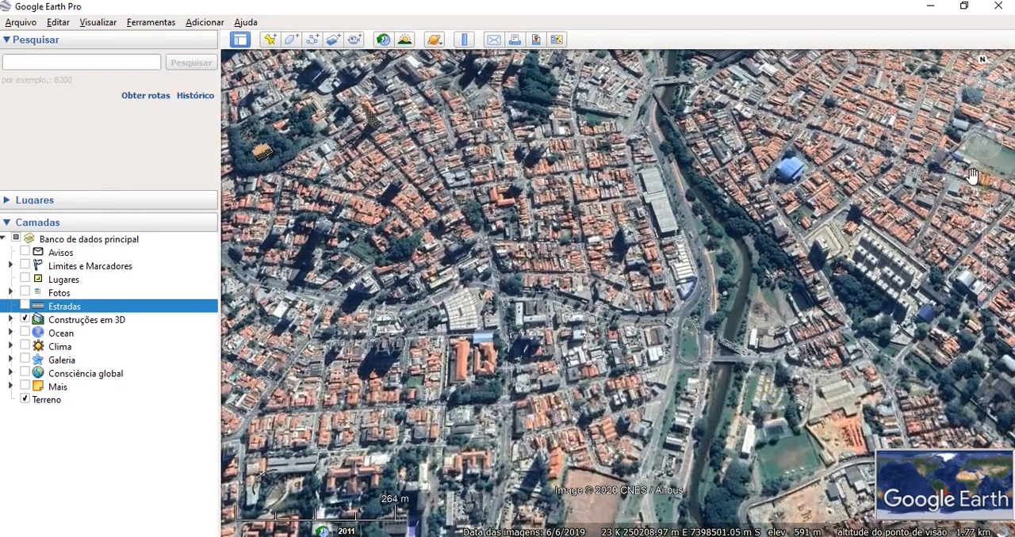
pyautogui.click(983, 209)
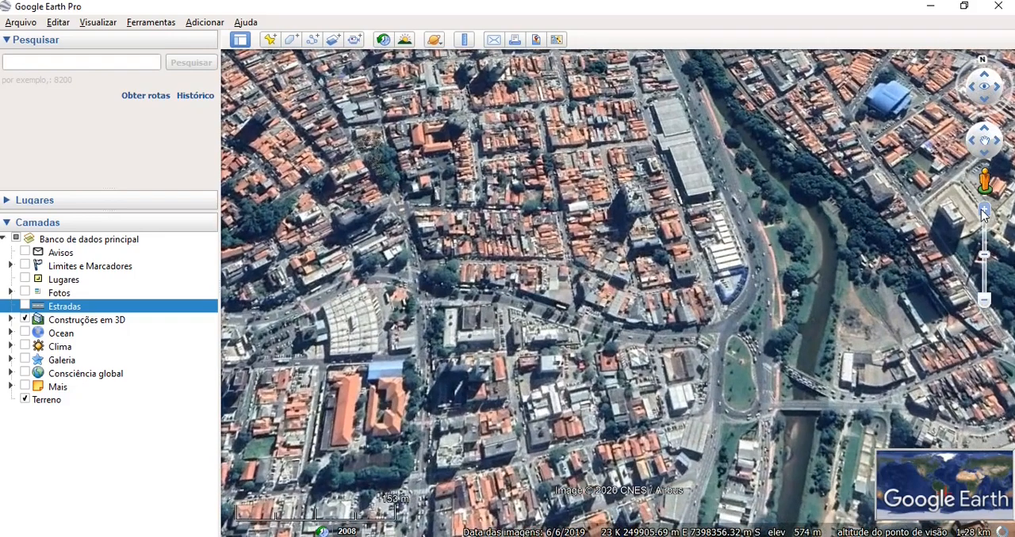
pyautogui.moveTo(620, 363); pyautogui.dragTo(723, 377)
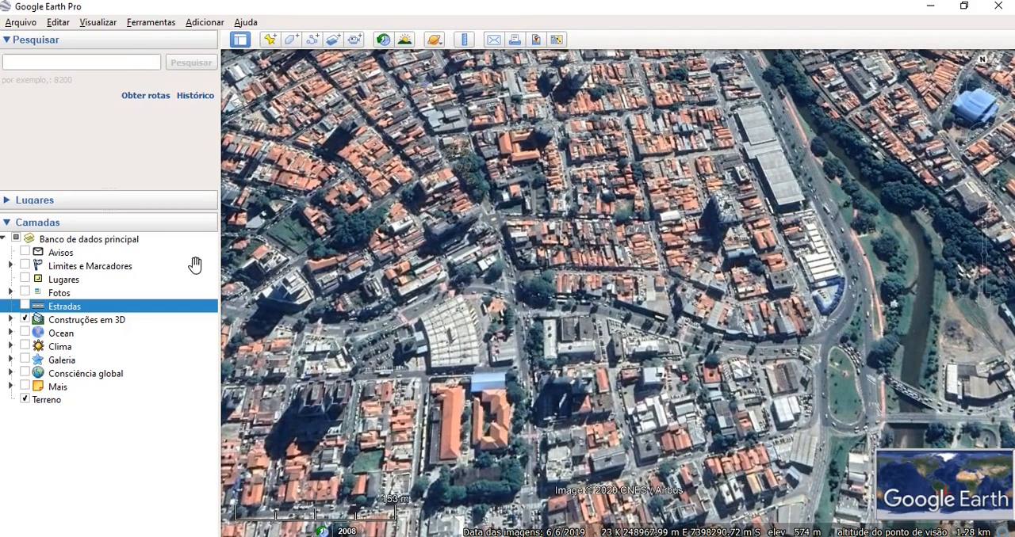
# - Reset the tilted view so the map looks straight down, with the long grey-roofed terminal in sight
pyautogui.click(103, 22)
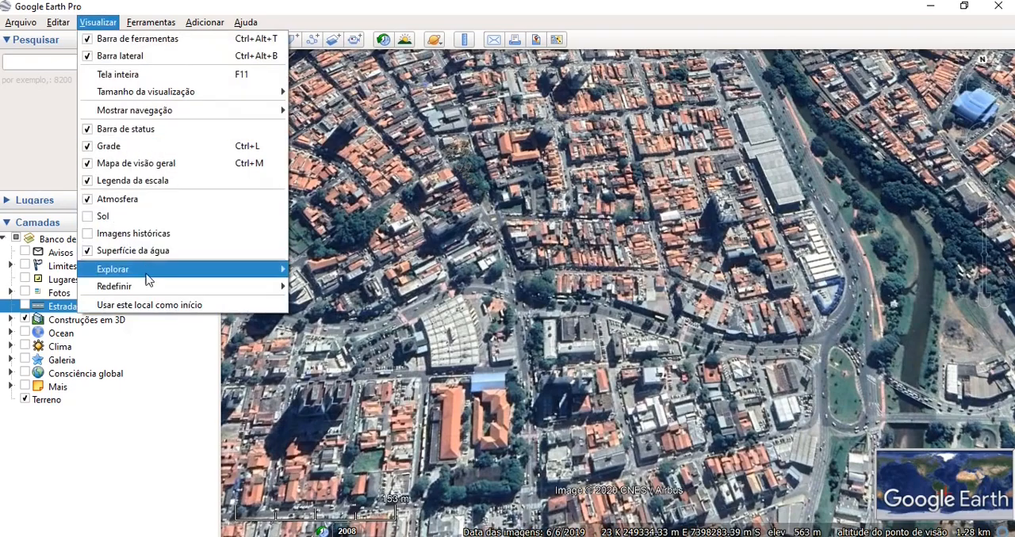
pyautogui.moveTo(151, 291)
pyautogui.click(323, 288)
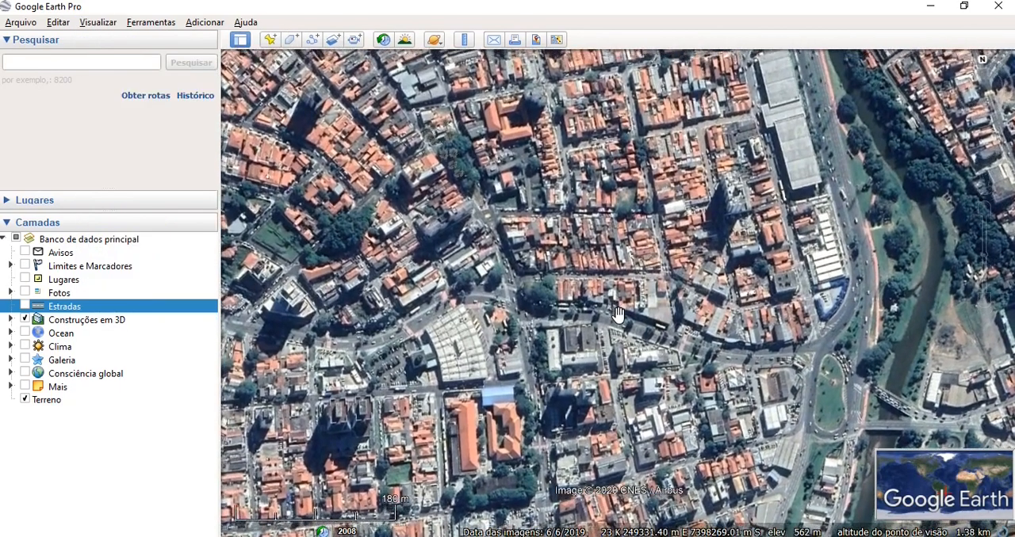
pyautogui.moveTo(616, 314); pyautogui.dragTo(591, 369)
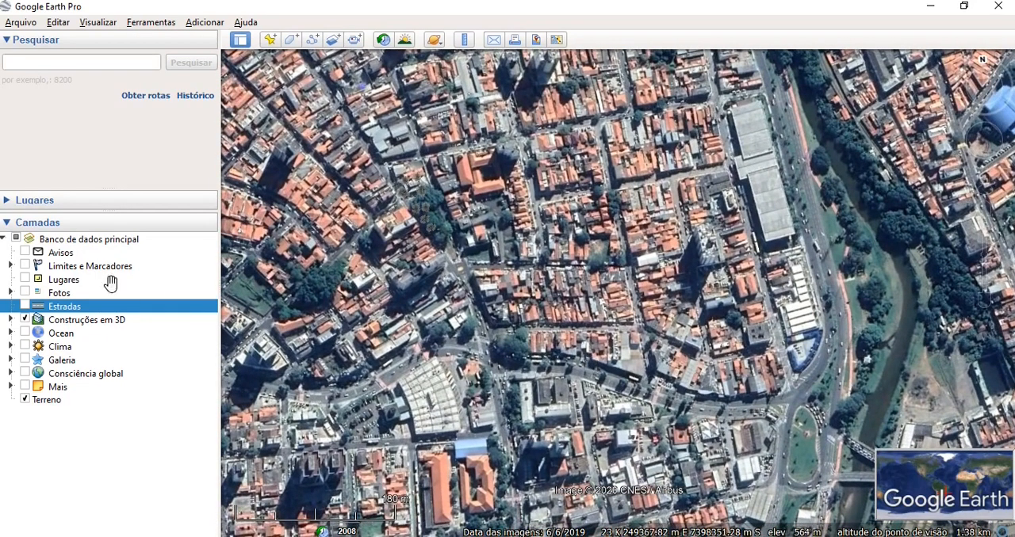
# - Expand the Lugares section and add a folder named Sorocaba under Meus lugares
pyautogui.click(8, 201)
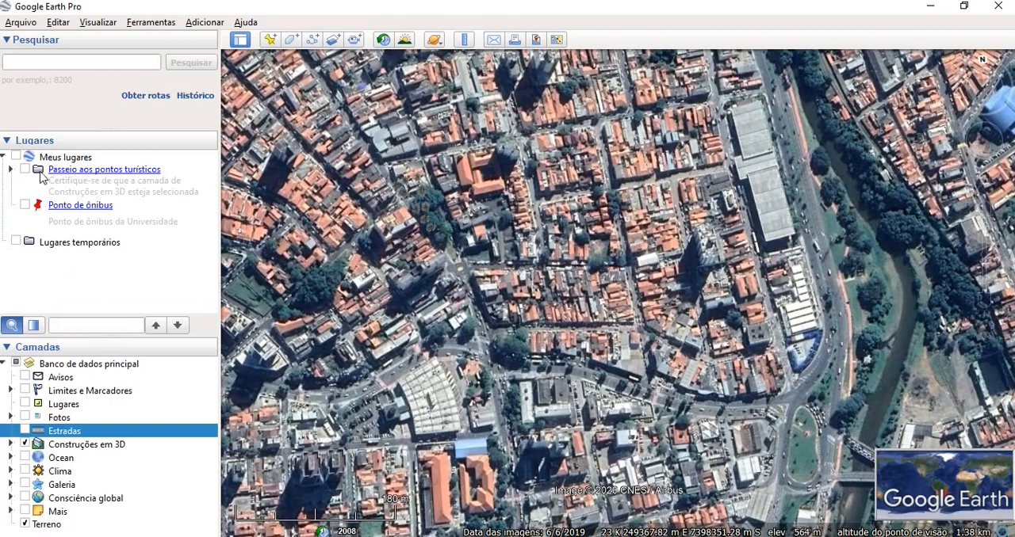
pyautogui.rightClick(59, 160)
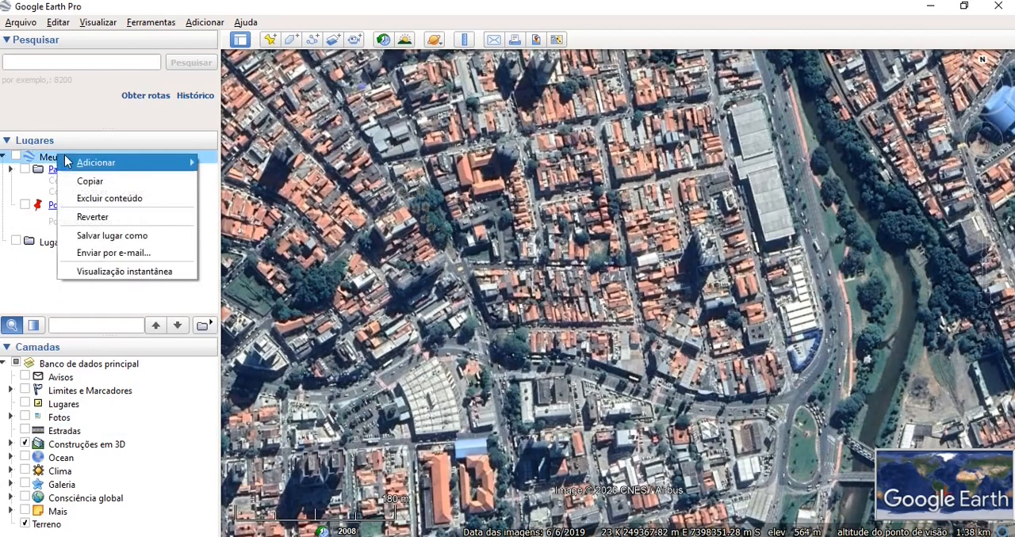
pyautogui.moveTo(83, 165)
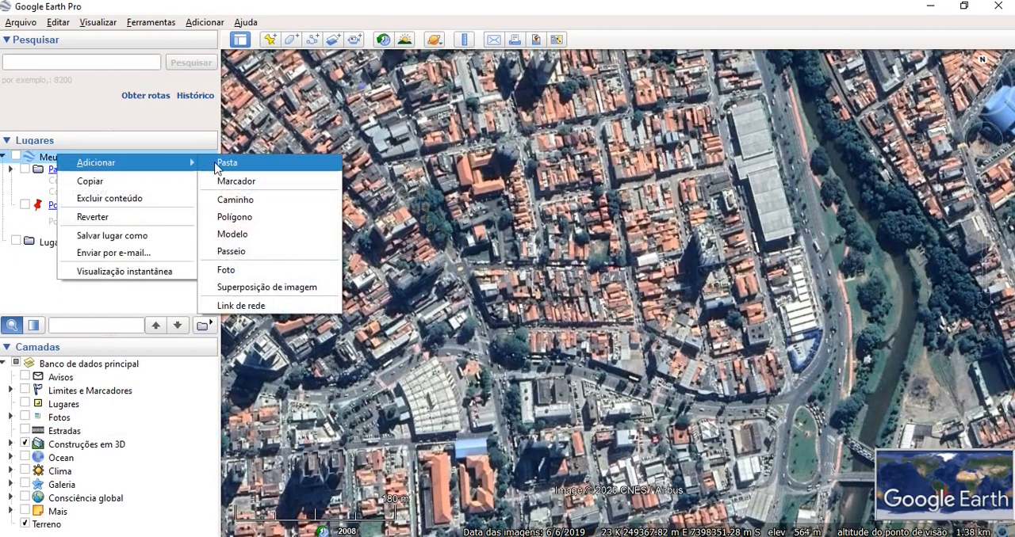
pyautogui.click(222, 163)
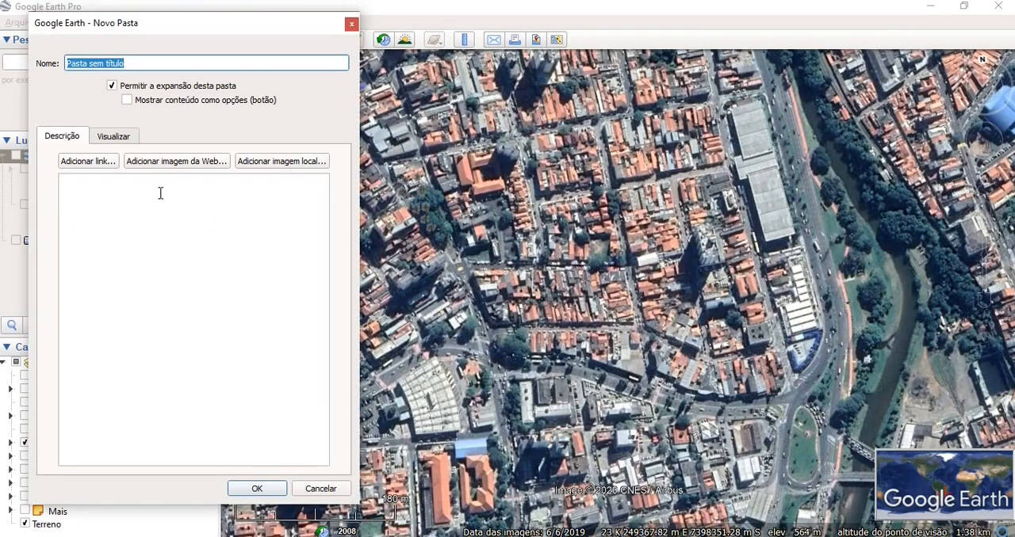
pyautogui.click(130, 63)
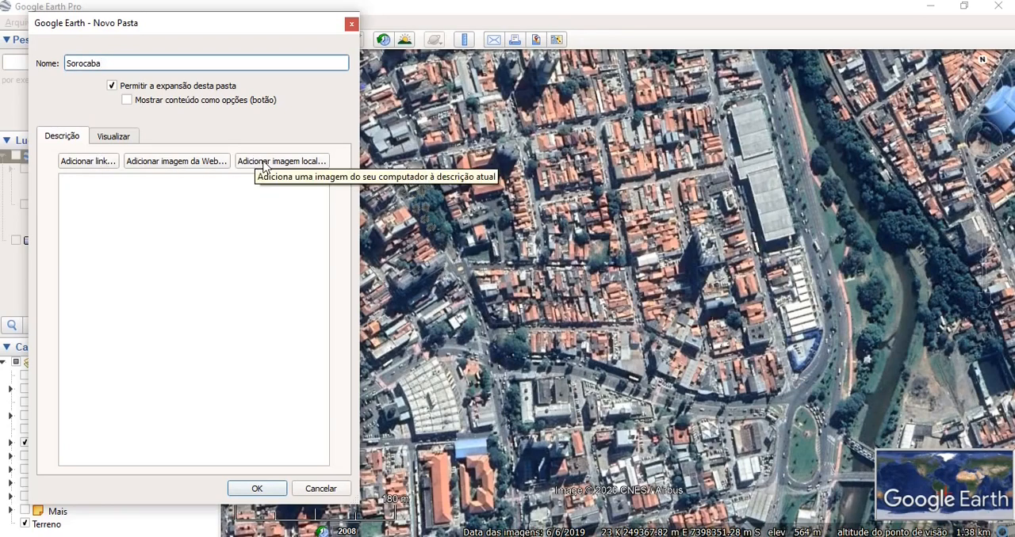
pyautogui.click(251, 489)
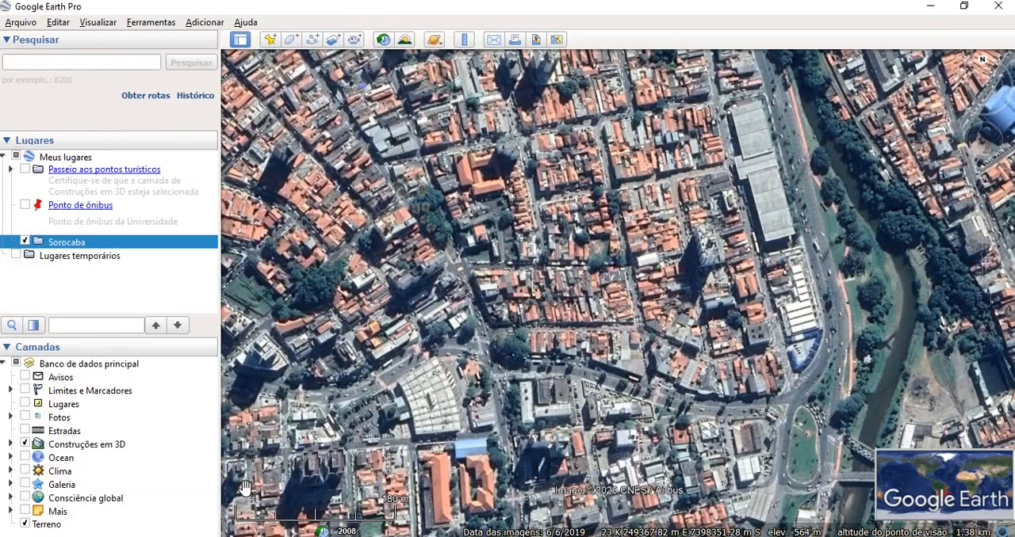
# - Start a new polygon inside the Sorocaba folder and name it Terminal São Paulo
pyautogui.rightClick(79, 243)
pyautogui.moveTo(111, 252)
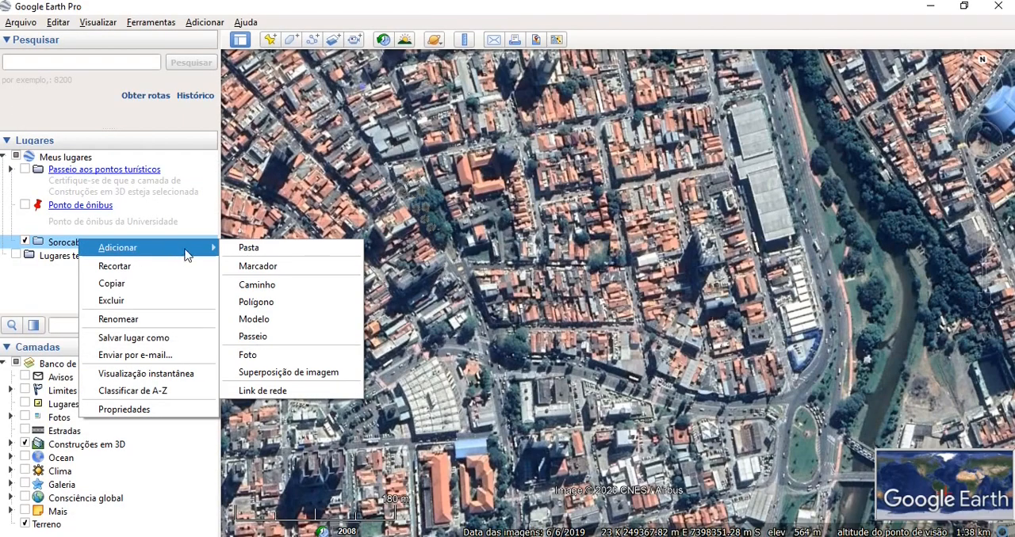
pyautogui.click(255, 303)
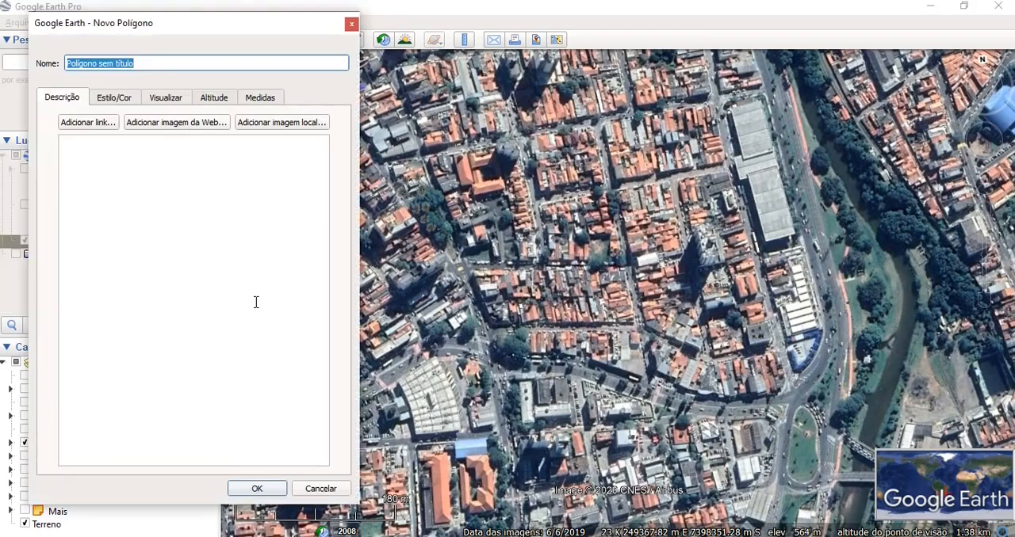
pyautogui.click(167, 60)
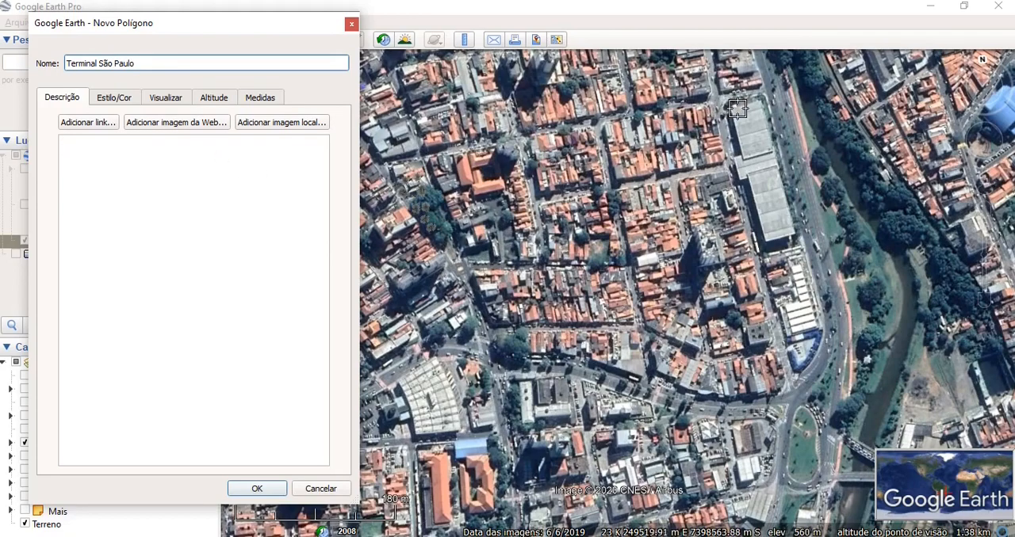
# - Trace the polygon around the long grey terminal roof beside the avenue, including the projecting section on its west side
pyautogui.scroll(3, 737, 109)
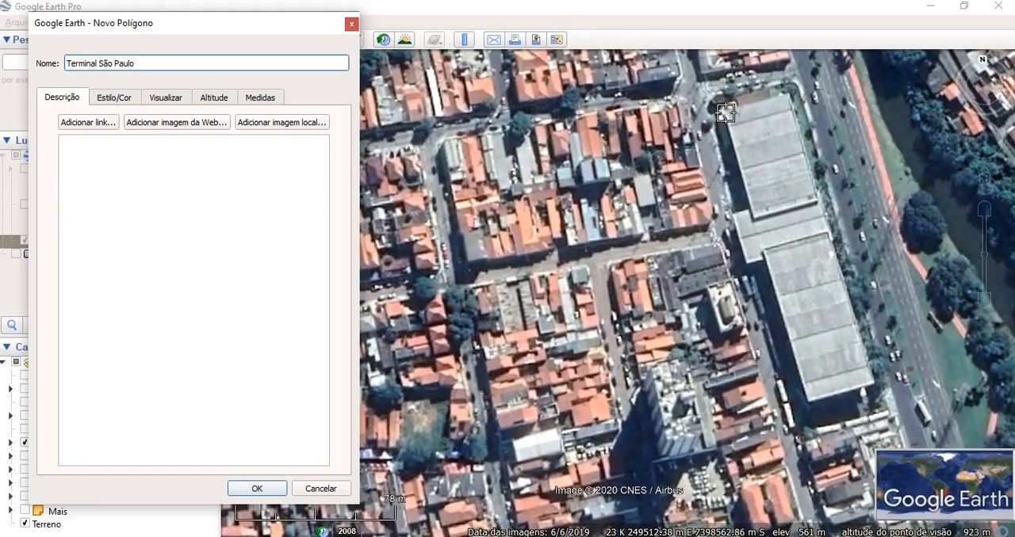
pyautogui.click(725, 112)
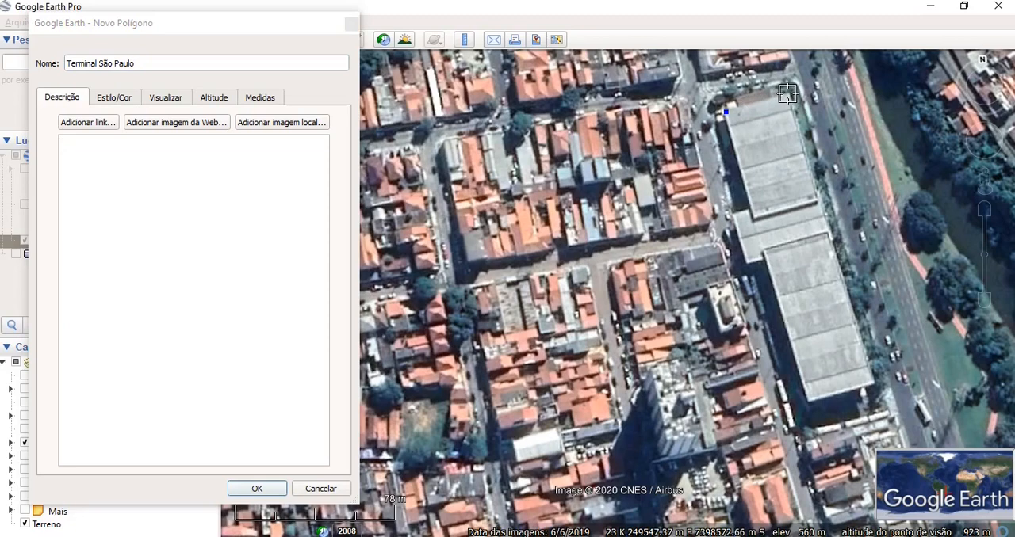
pyautogui.click(787, 93)
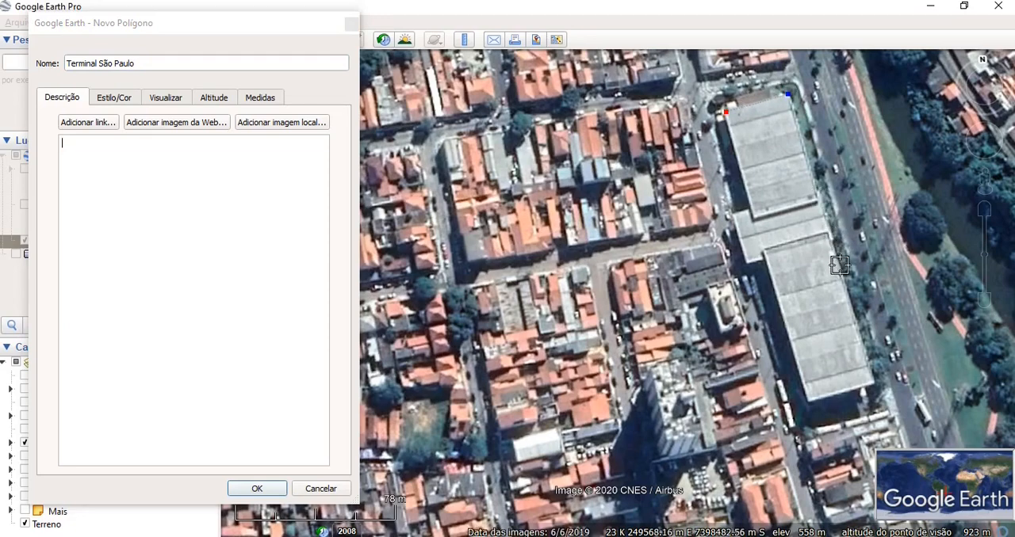
pyautogui.click(873, 380)
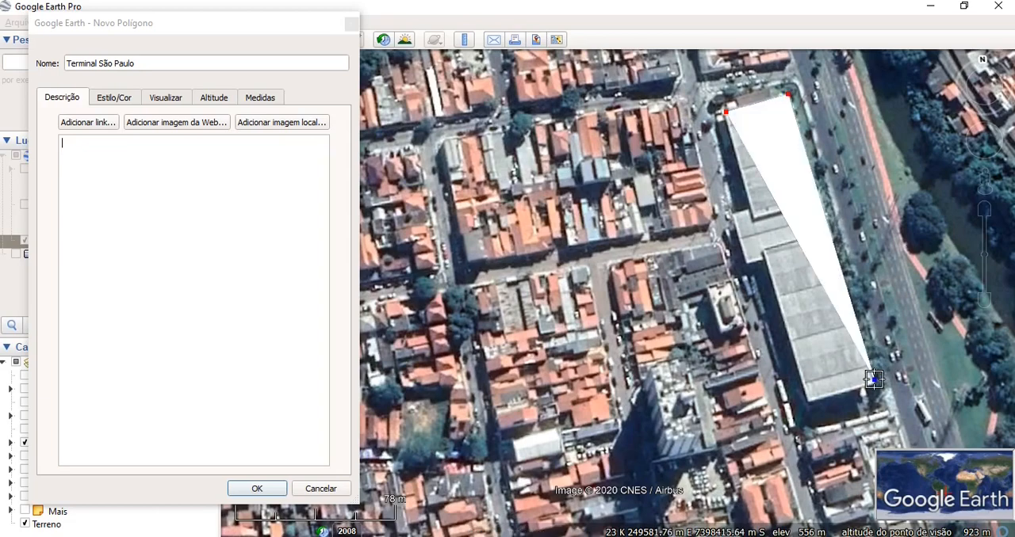
pyautogui.click(809, 400)
pyautogui.click(763, 260)
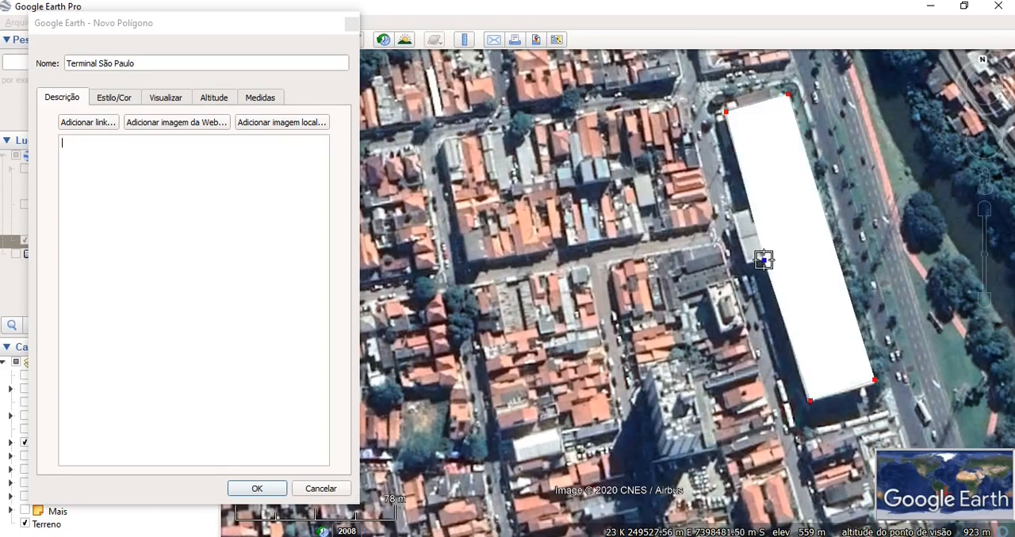
pyautogui.click(749, 264)
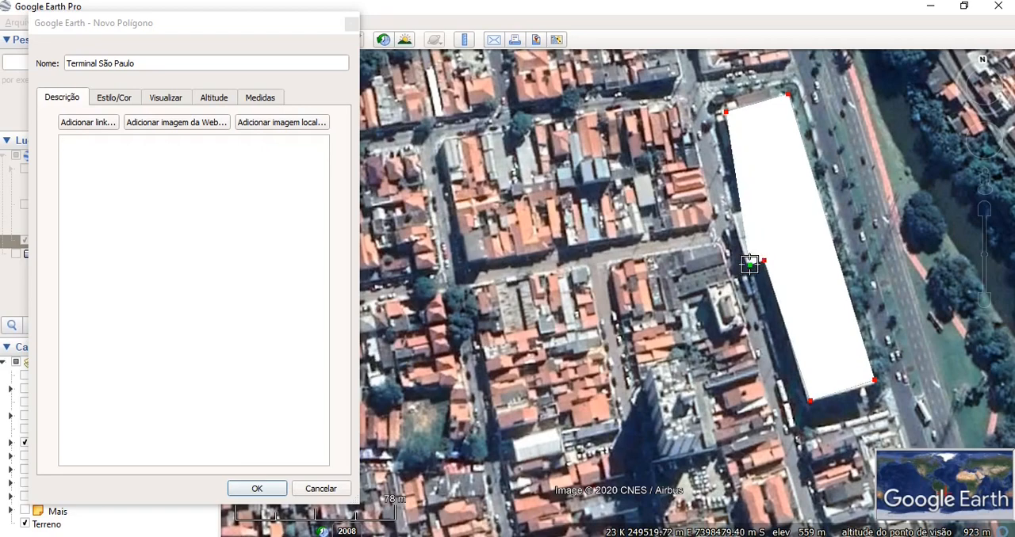
pyautogui.click(730, 218)
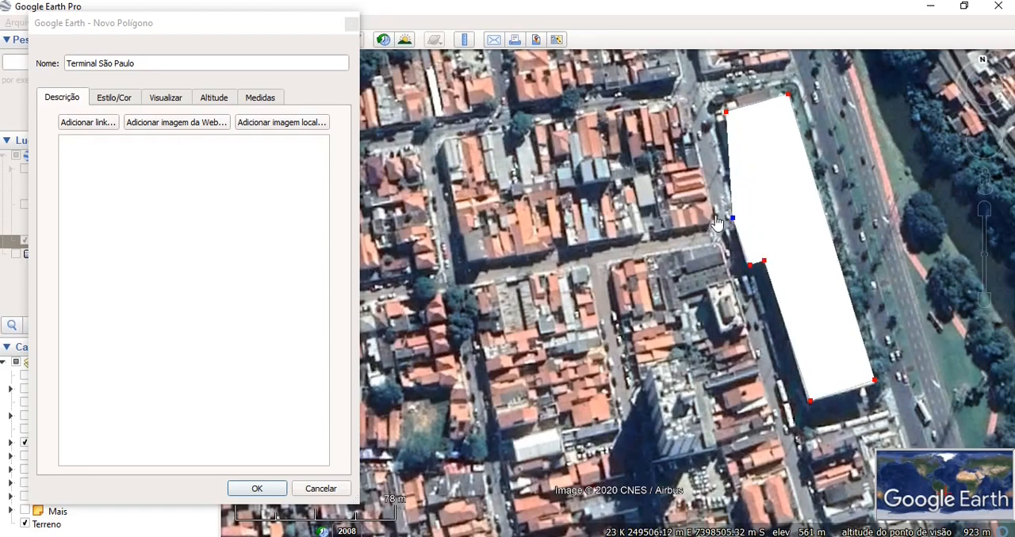
pyautogui.click(702, 208)
pyautogui.rightClick(703, 206)
pyautogui.click(753, 212)
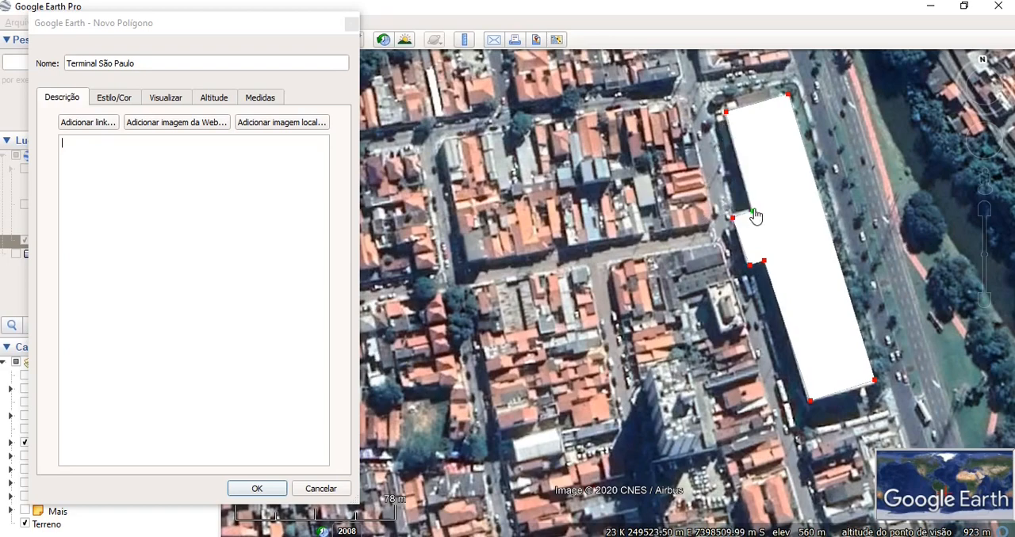
# - Adjust the polygon's corner points at the west projection, the south end and the northwest corner to fit the terminal roof
pyautogui.click(727, 112)
pyautogui.moveTo(752, 213); pyautogui.dragTo(751, 209)
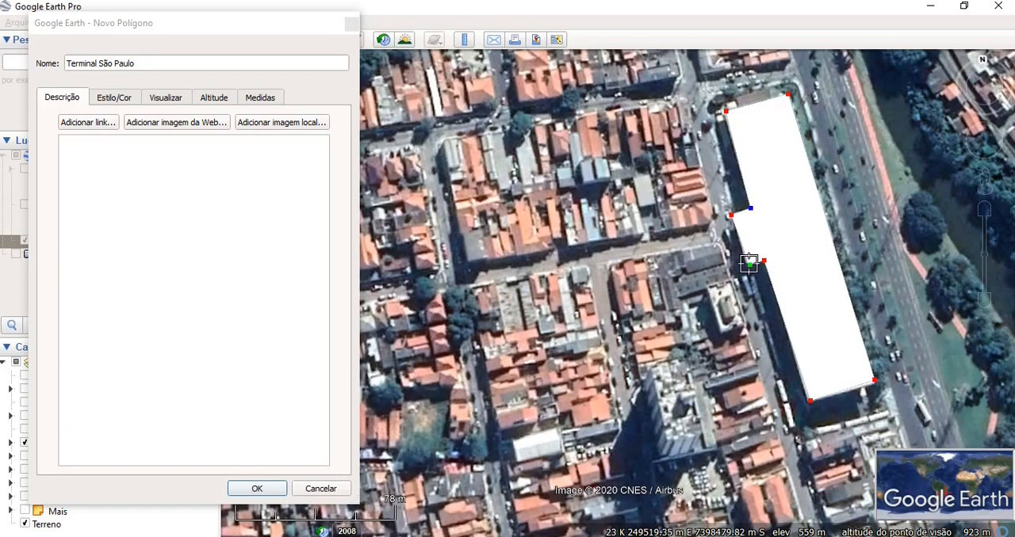
pyautogui.moveTo(750, 266); pyautogui.dragTo(747, 262)
pyautogui.moveTo(810, 401); pyautogui.dragTo(808, 403)
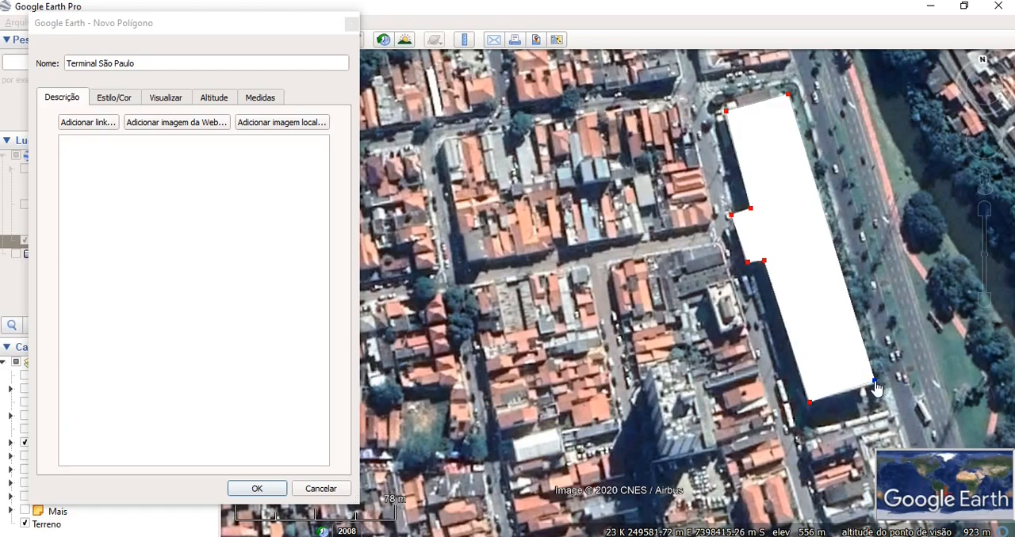
pyautogui.moveTo(875, 382); pyautogui.dragTo(878, 384)
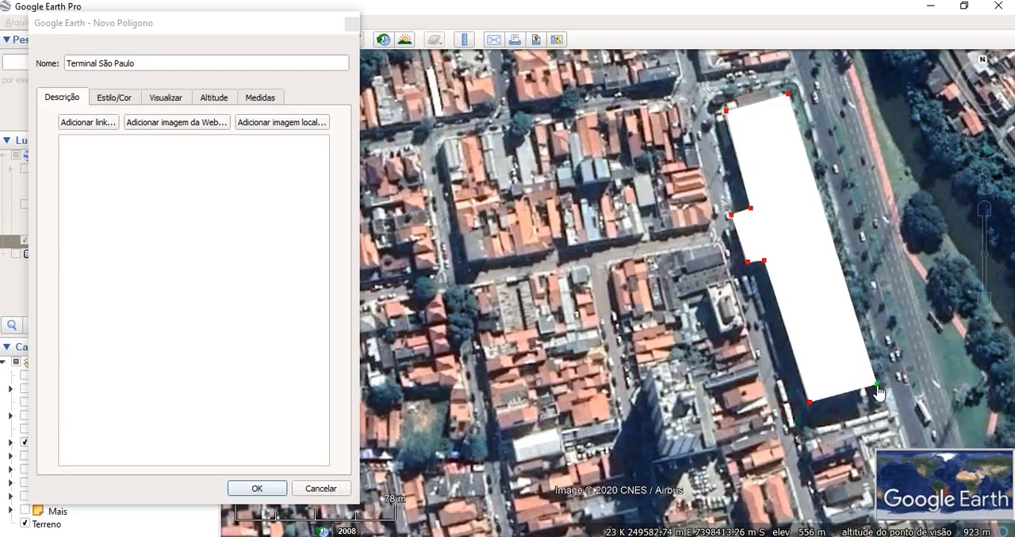
pyautogui.click(725, 114)
pyautogui.moveTo(727, 121); pyautogui.dragTo(725, 120)
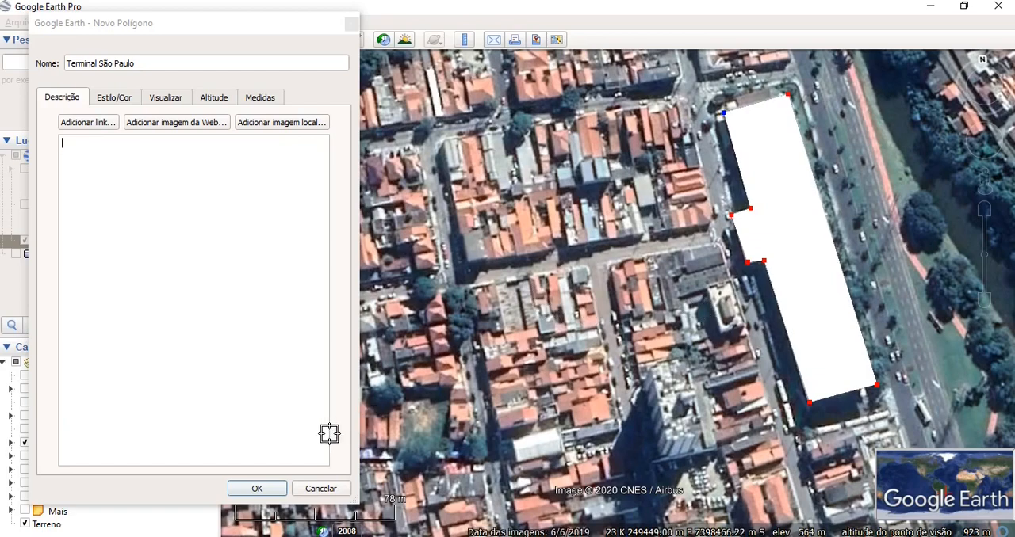
# - Set the polygon's area colour to orange (#ffaa00)
pyautogui.click(102, 100)
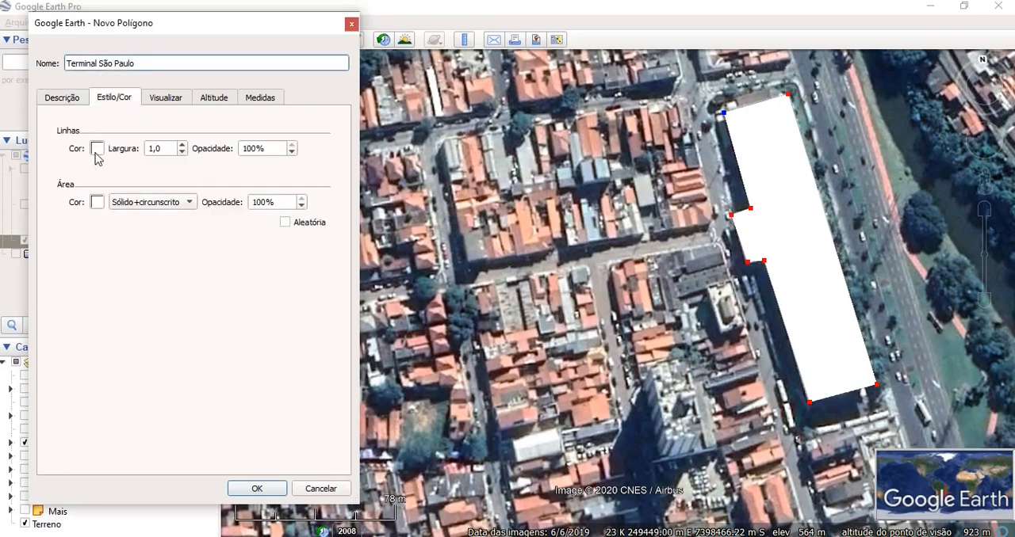
pyautogui.click(98, 203)
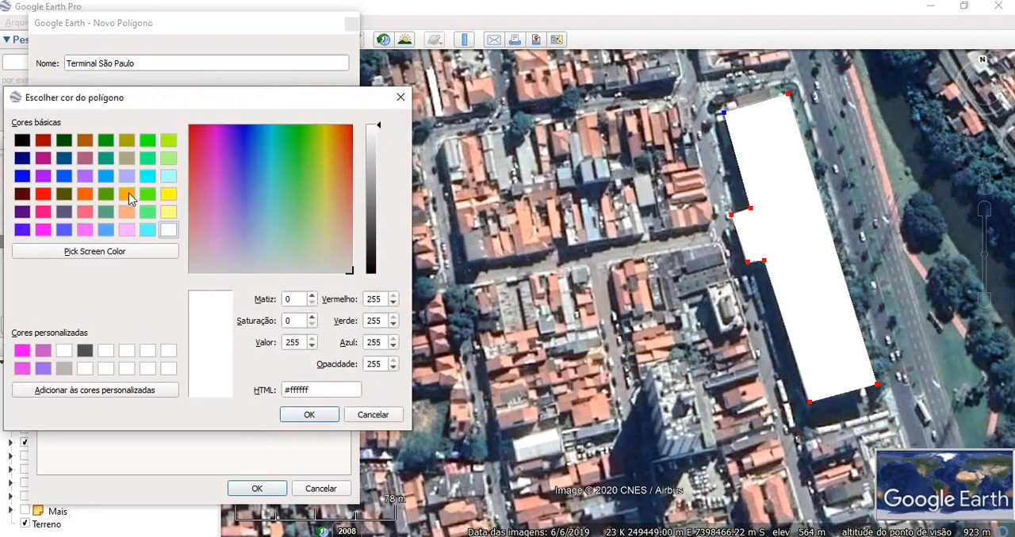
pyautogui.click(128, 192)
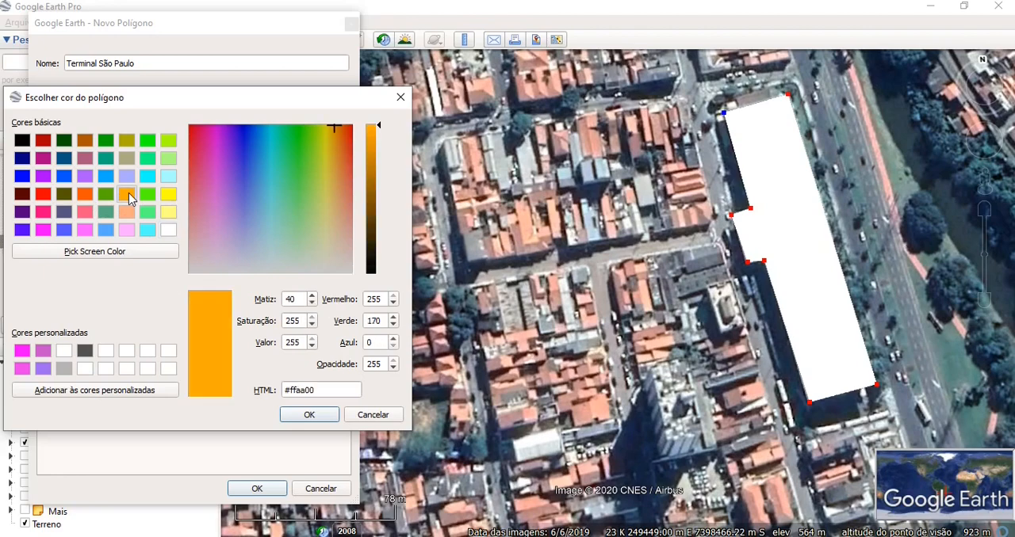
pyautogui.click(327, 417)
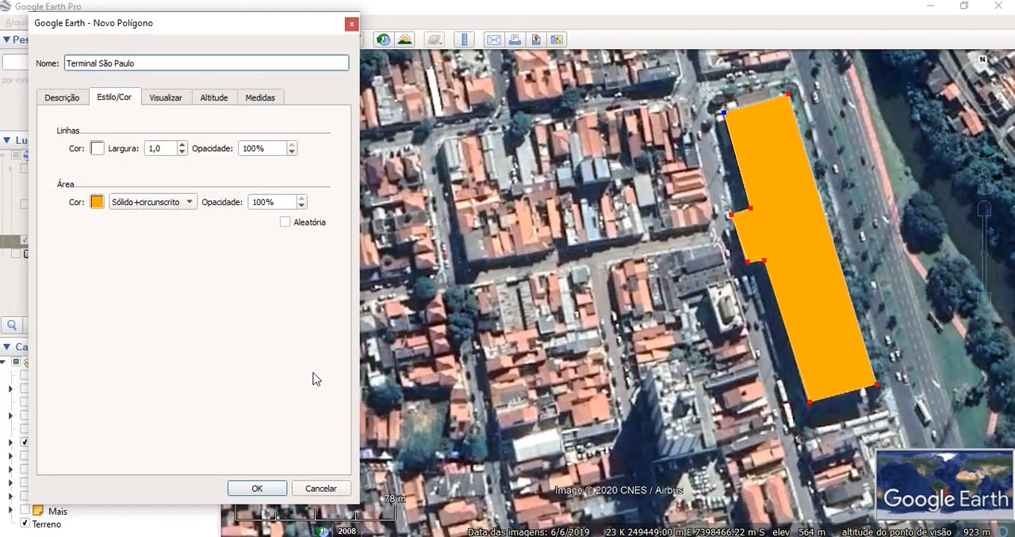
# - Set the Terminal São Paulo polygon's area opacity to 50%
pyautogui.click(262, 203)
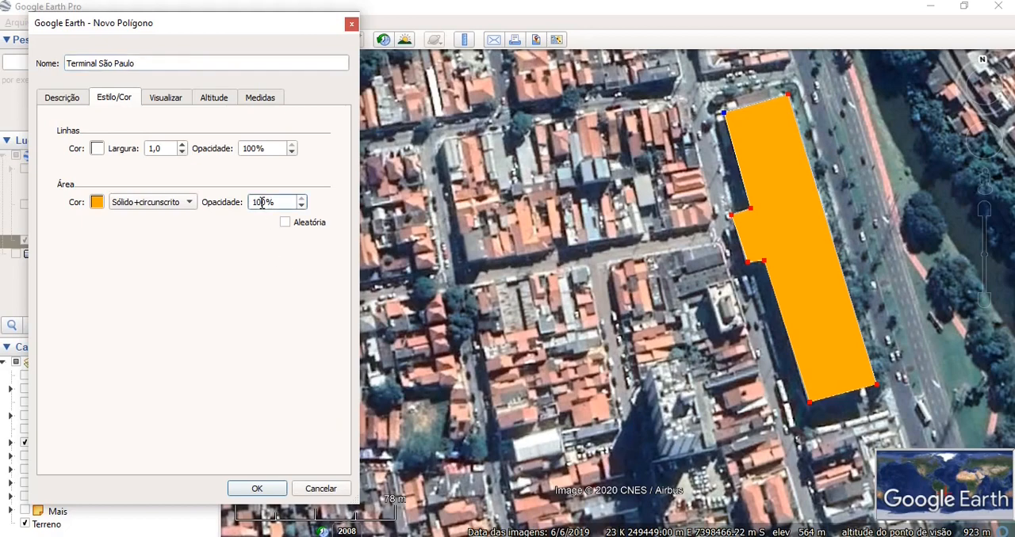
pyautogui.press('BackSpace')
pyautogui.press('BackSpace')
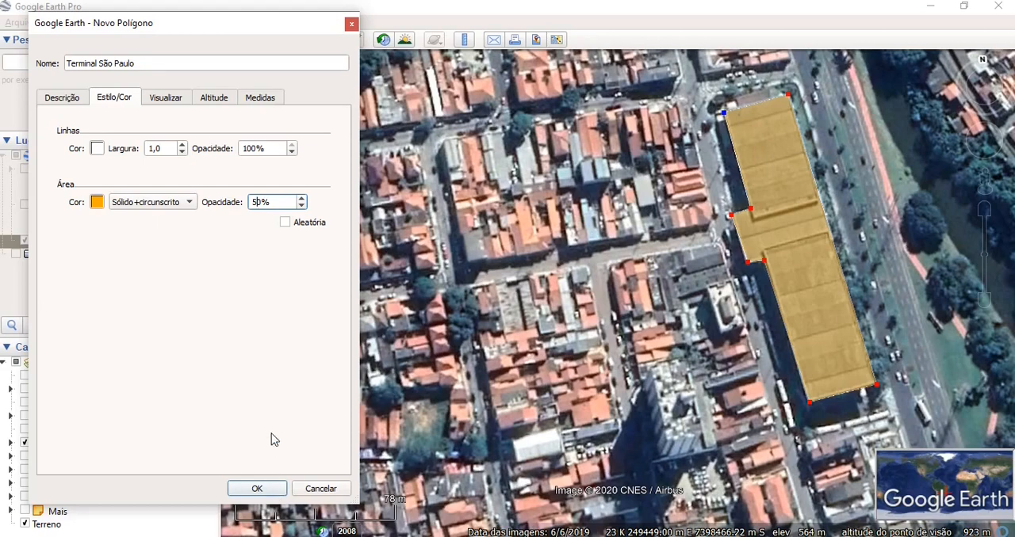
# - Set the polygon's line opacity to 0%, keeping the line colour white, and save the polygon
pyautogui.click(96, 149)
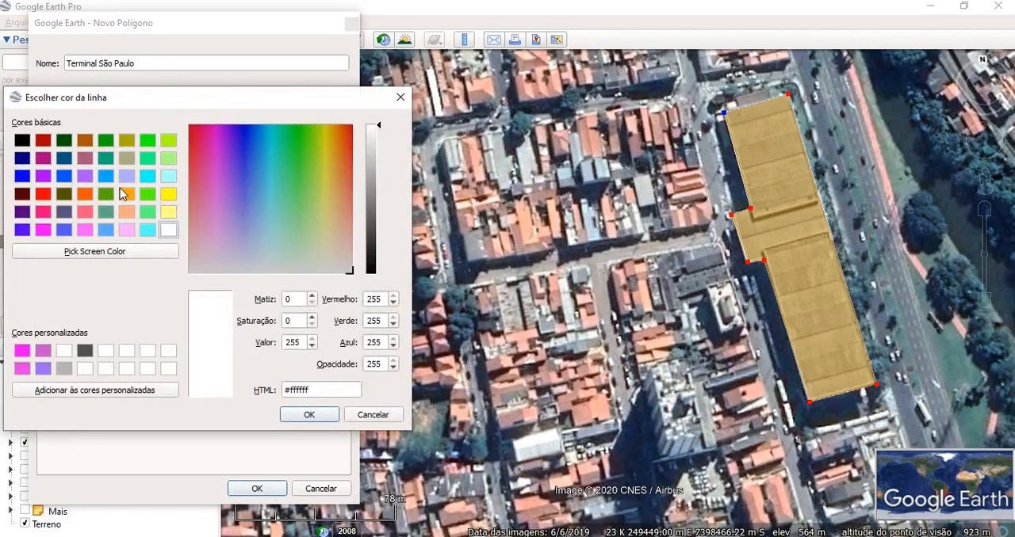
pyautogui.click(399, 98)
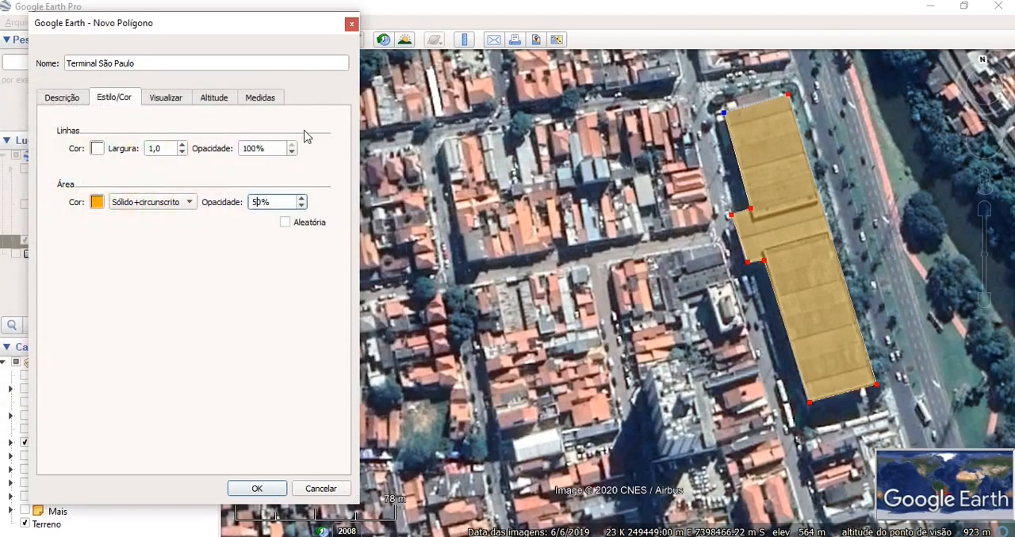
pyautogui.click(254, 150)
pyautogui.press('BackSpace')
pyautogui.press('BackSpace')
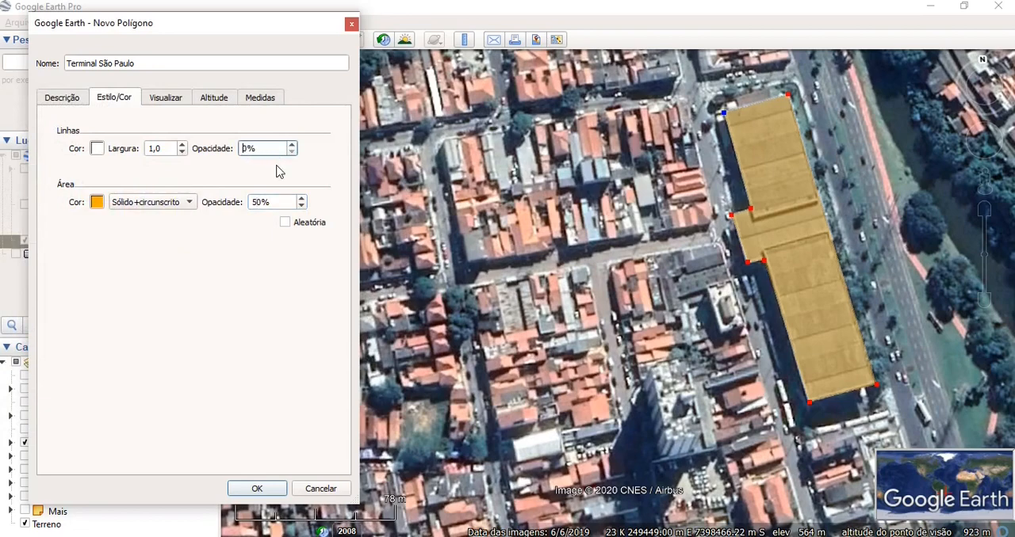
pyautogui.click(258, 489)
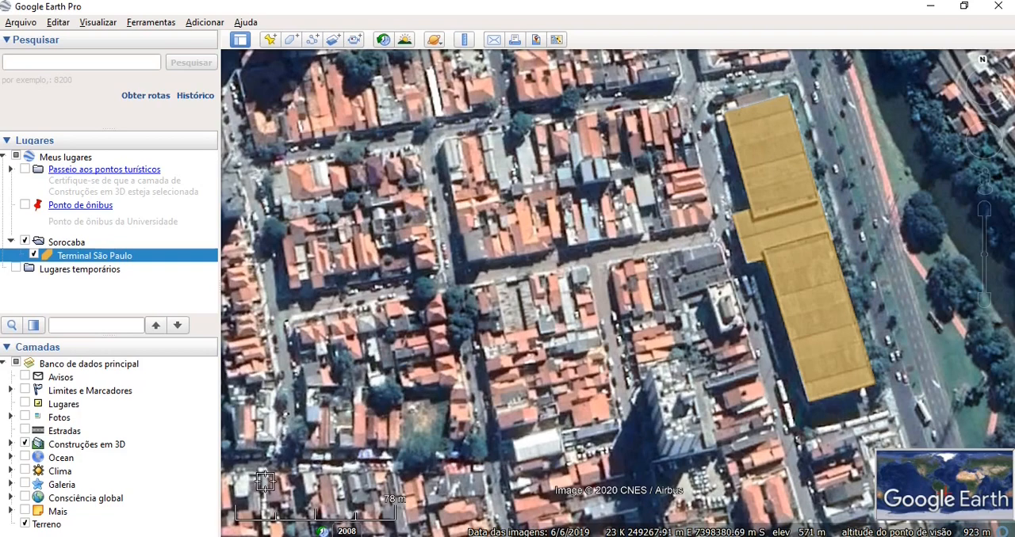
# - Add a new polygon named Rodoviária to the Sorocaba folder and save it without drawing an outline
pyautogui.rightClick(77, 245)
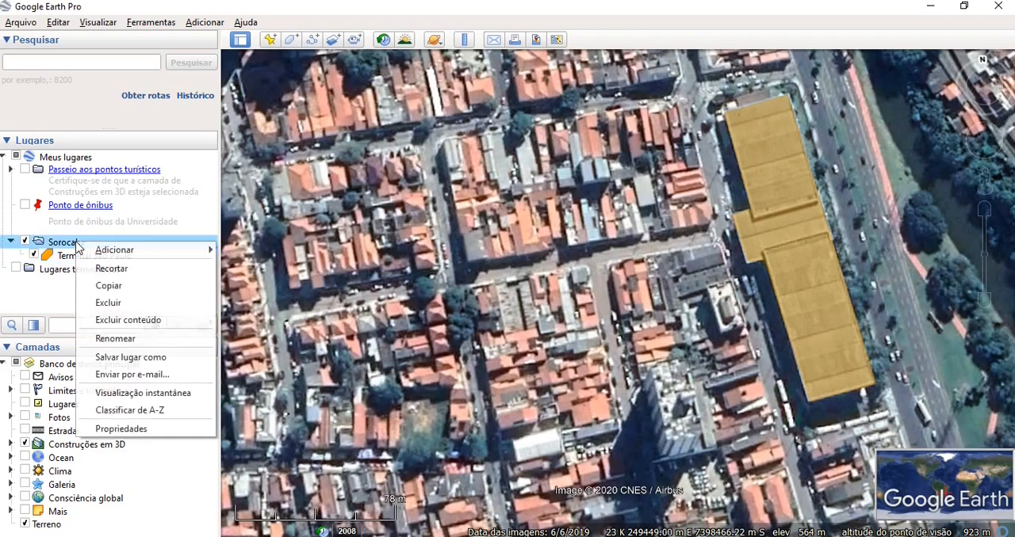
pyautogui.moveTo(99, 252)
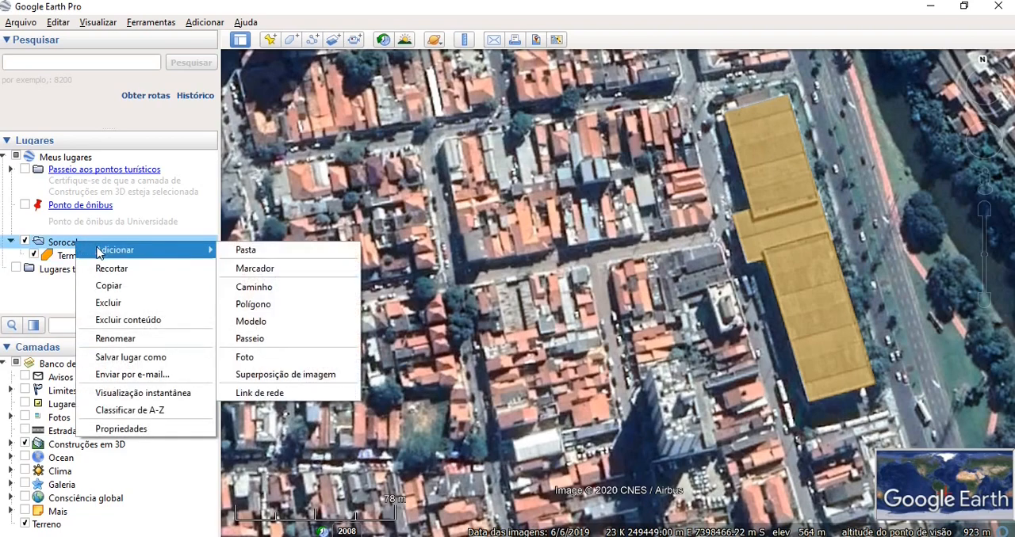
pyautogui.click(254, 307)
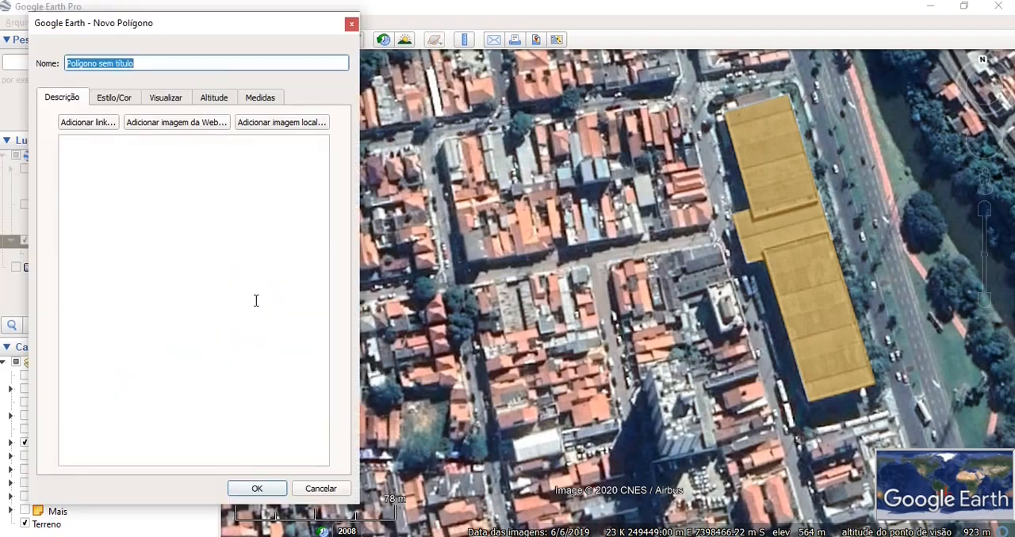
pyautogui.click(152, 63)
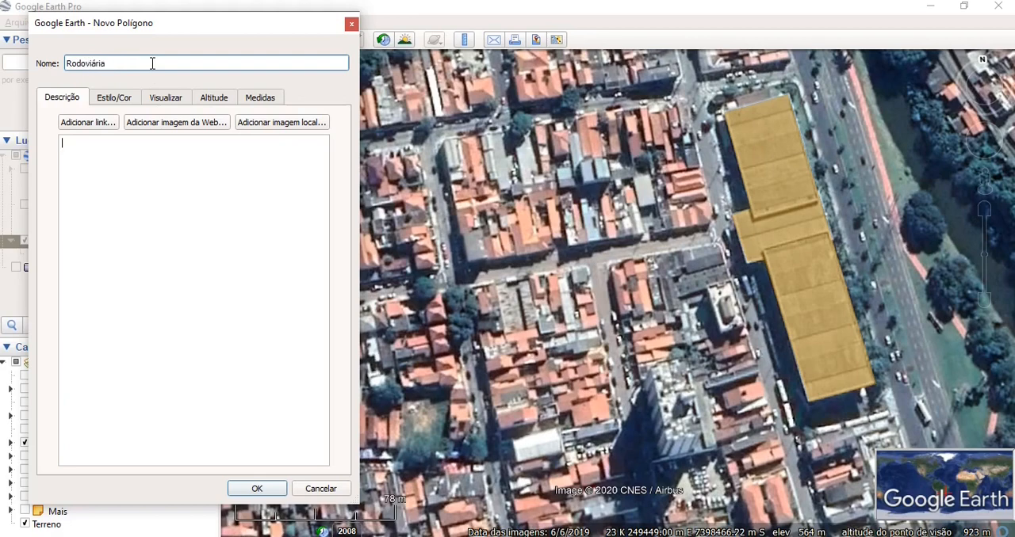
pyautogui.click(272, 491)
# - Find the fan-shaped bus station roof southwest of the terminal and open the Rodoviária polygon's properties, keeping the building unobstructed
pyautogui.moveTo(357, 471); pyautogui.dragTo(820, 54)
pyautogui.scroll(2, 539, 318)
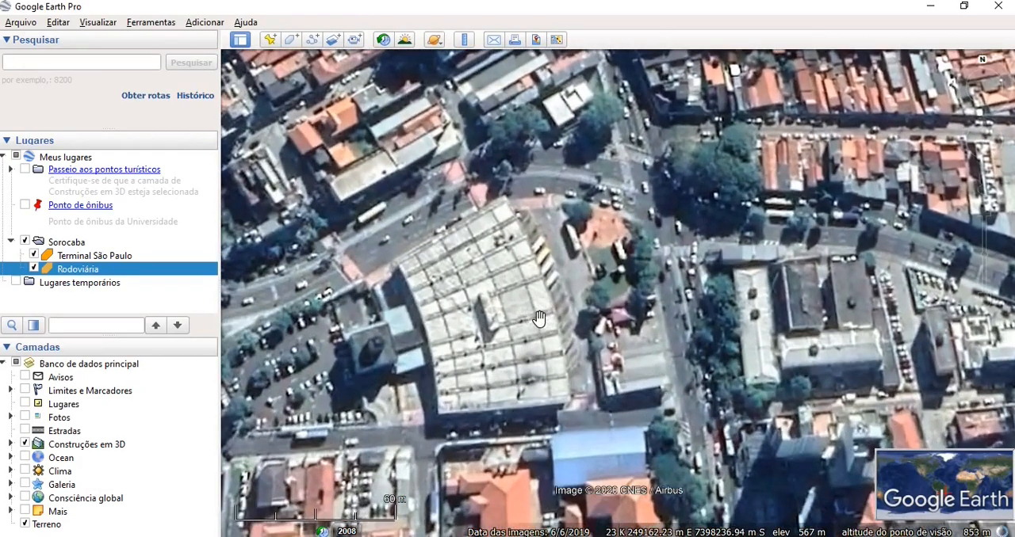
pyautogui.scroll(1, 516, 317)
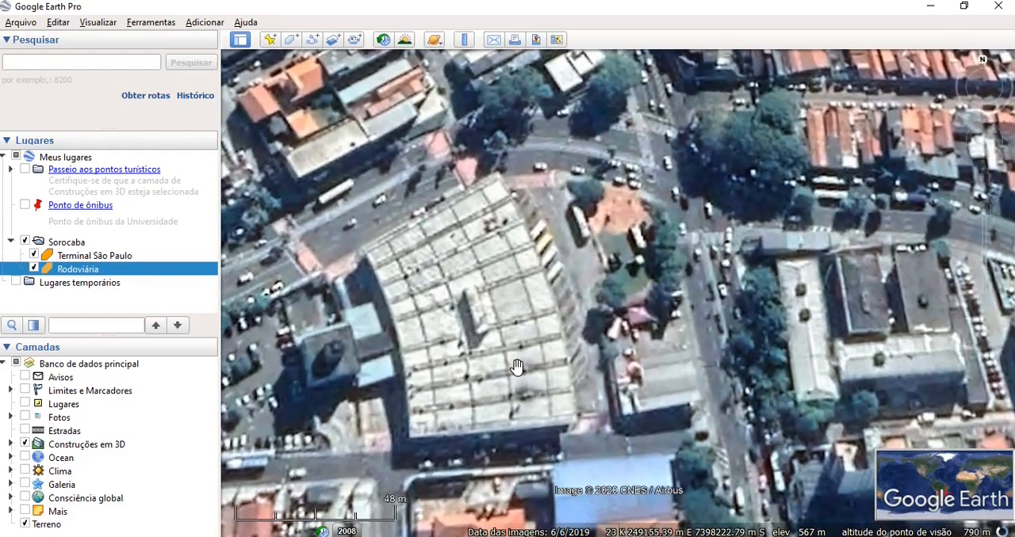
pyautogui.rightClick(82, 272)
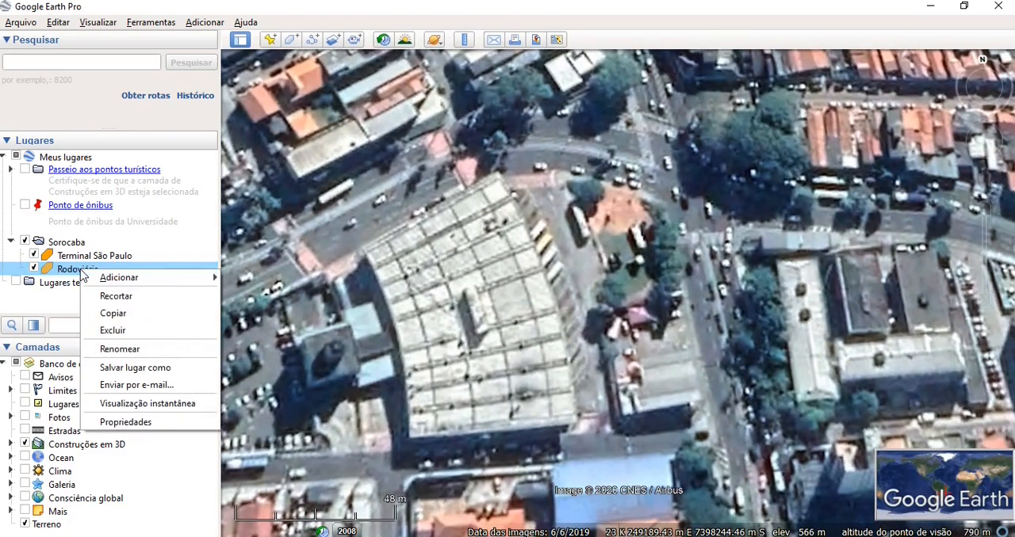
pyautogui.click(127, 423)
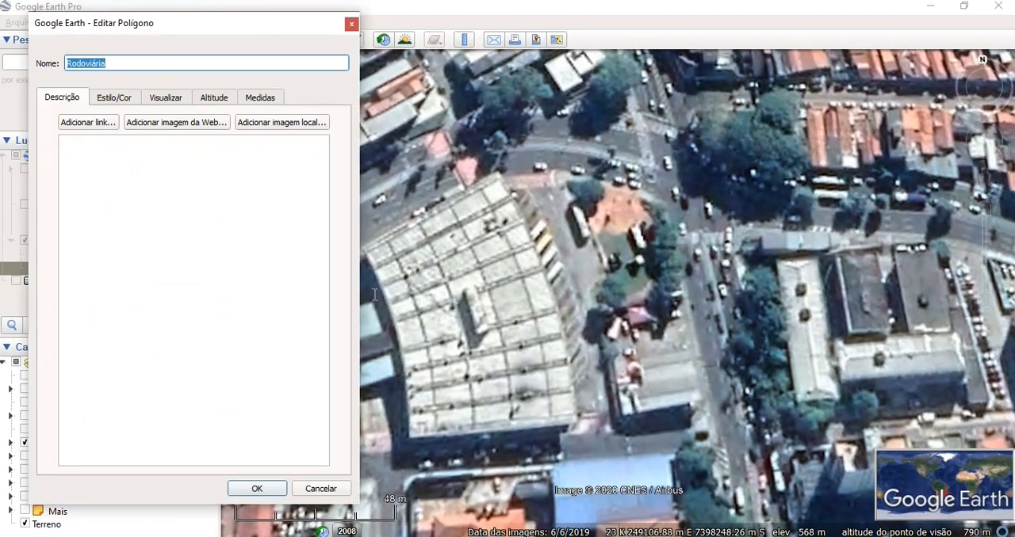
pyautogui.moveTo(188, 29); pyautogui.dragTo(165, 20)
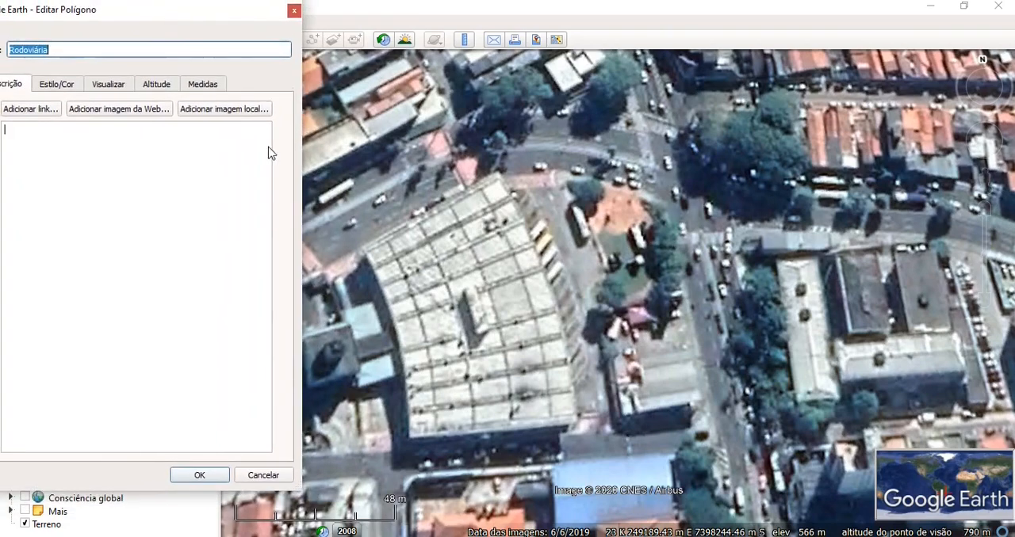
# - Trace the Rodoviária polygon around the fan-shaped bus station, including the small annexes on its west side
pyautogui.click(327, 272)
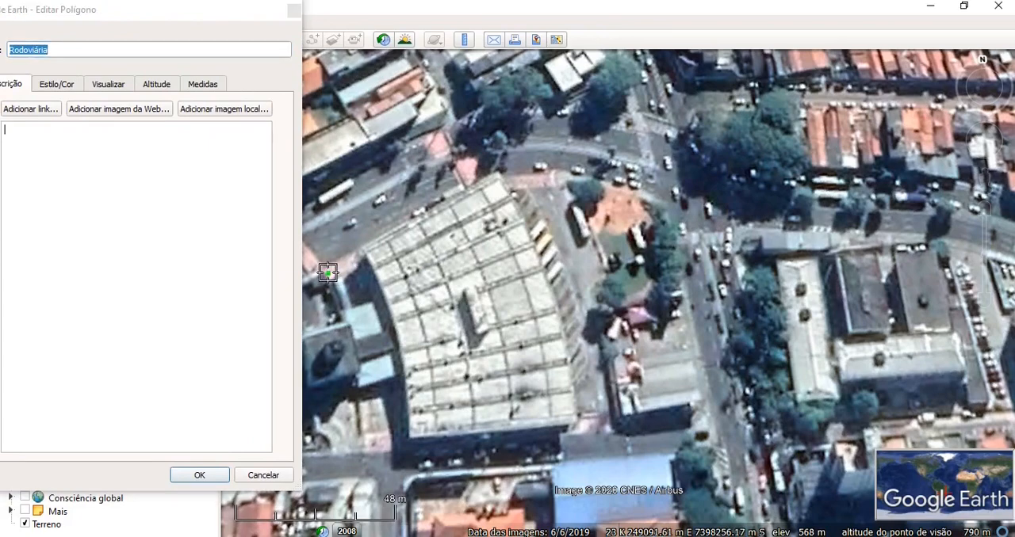
pyautogui.click(355, 342)
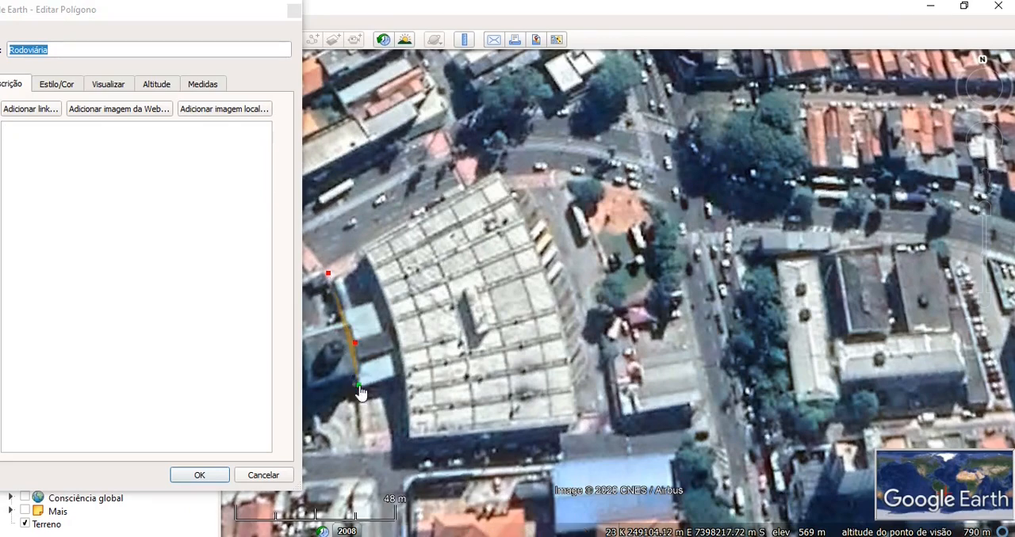
pyautogui.click(361, 451)
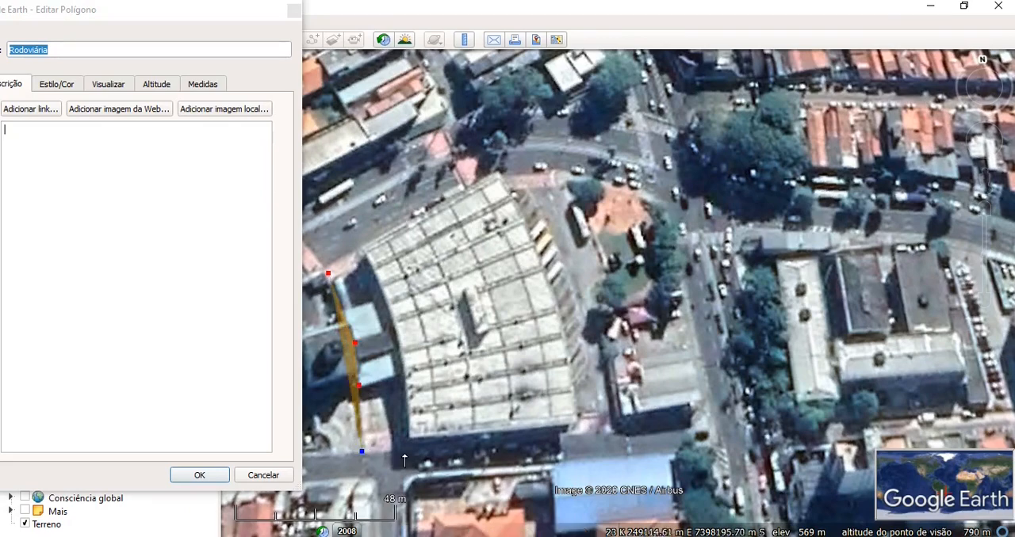
pyautogui.click(557, 442)
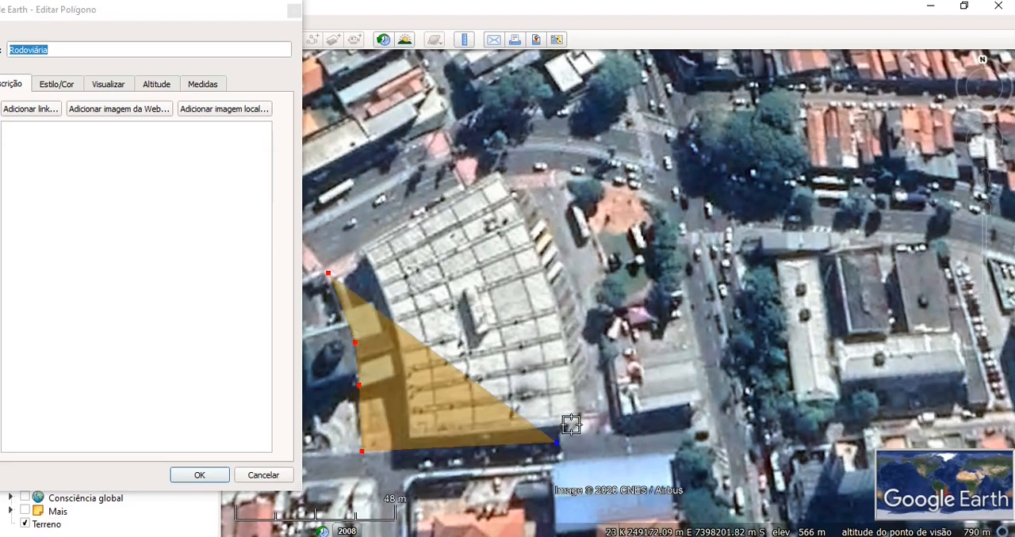
pyautogui.click(571, 425)
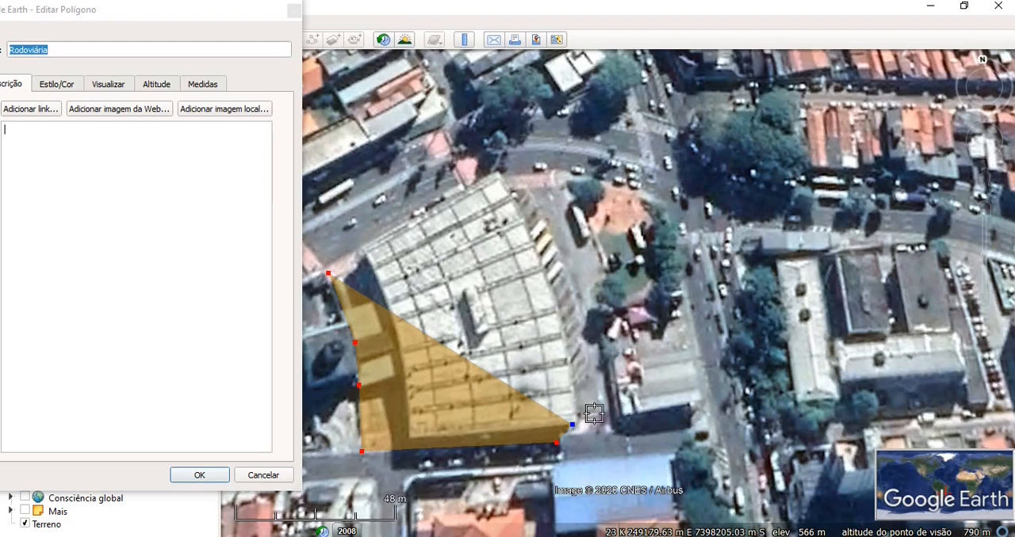
pyautogui.click(594, 414)
pyautogui.click(583, 333)
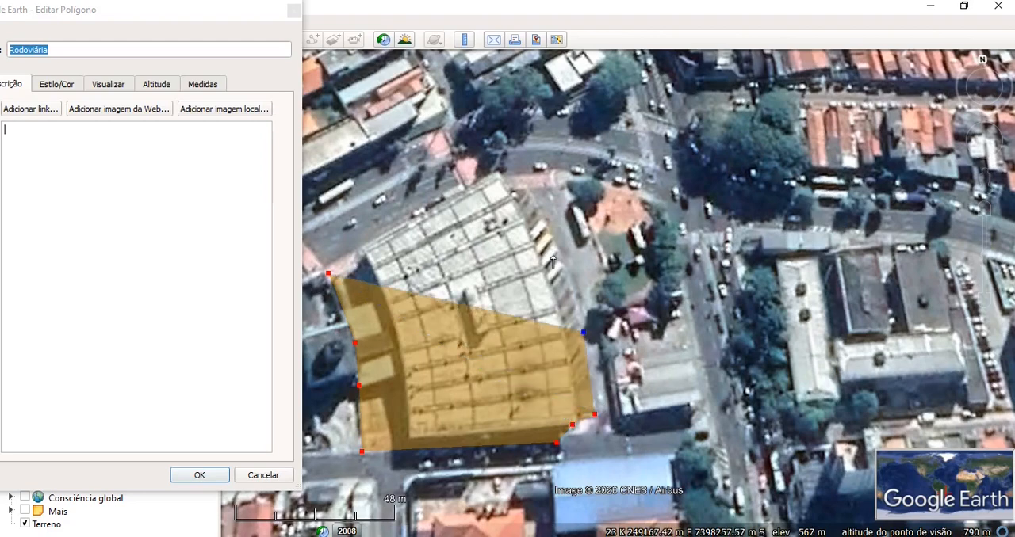
pyautogui.click(544, 232)
pyautogui.click(520, 181)
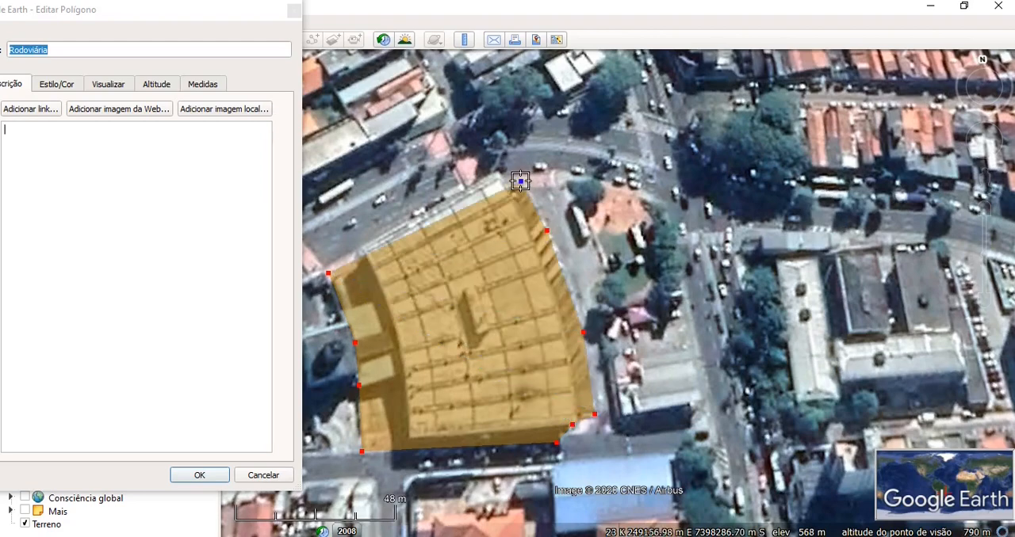
pyautogui.click(503, 181)
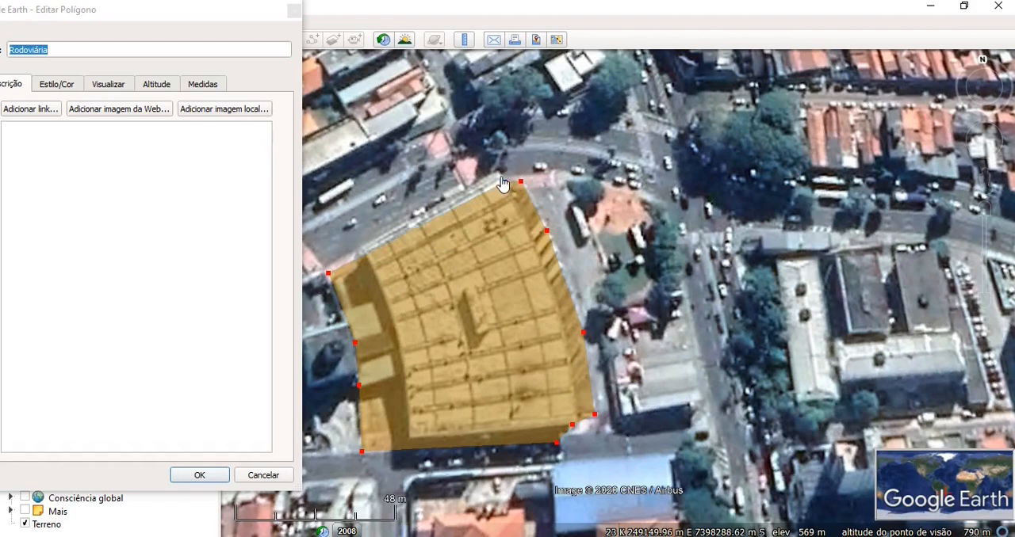
pyautogui.click(497, 175)
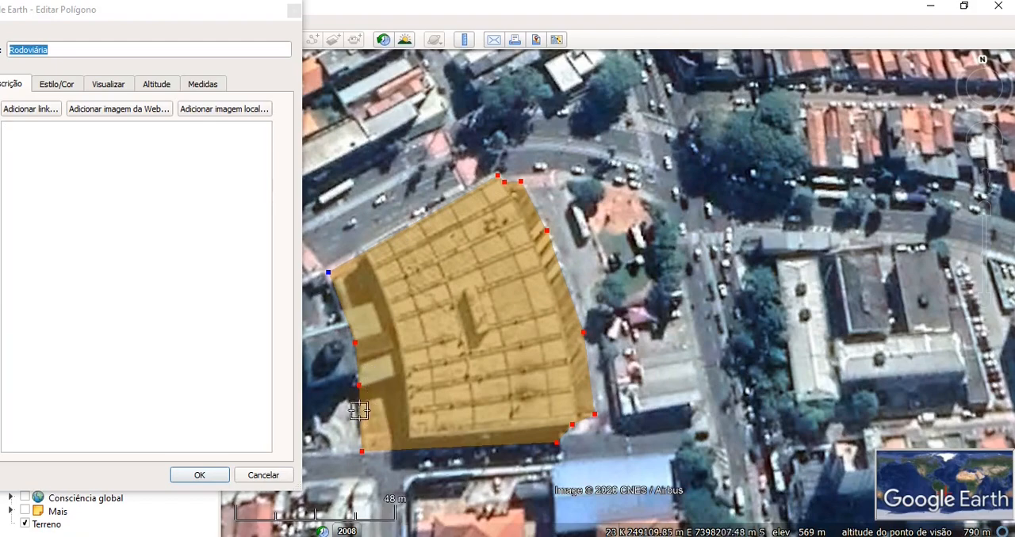
# - Adjust the Rodoviária polygon's points along the lower west side and at the southwest and southeast corners to fit the building
pyautogui.moveTo(359, 385); pyautogui.dragTo(362, 388)
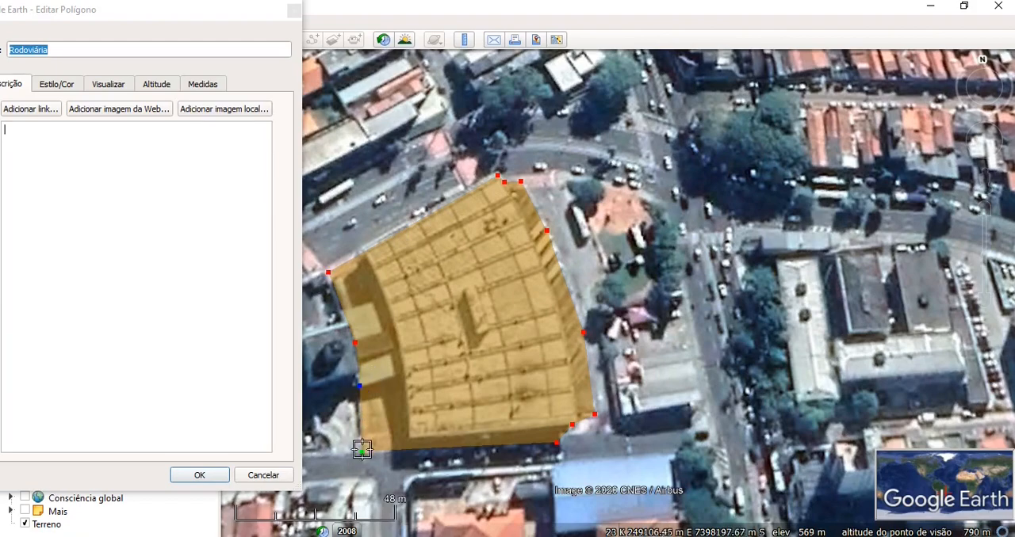
pyautogui.moveTo(362, 451); pyautogui.dragTo(366, 456)
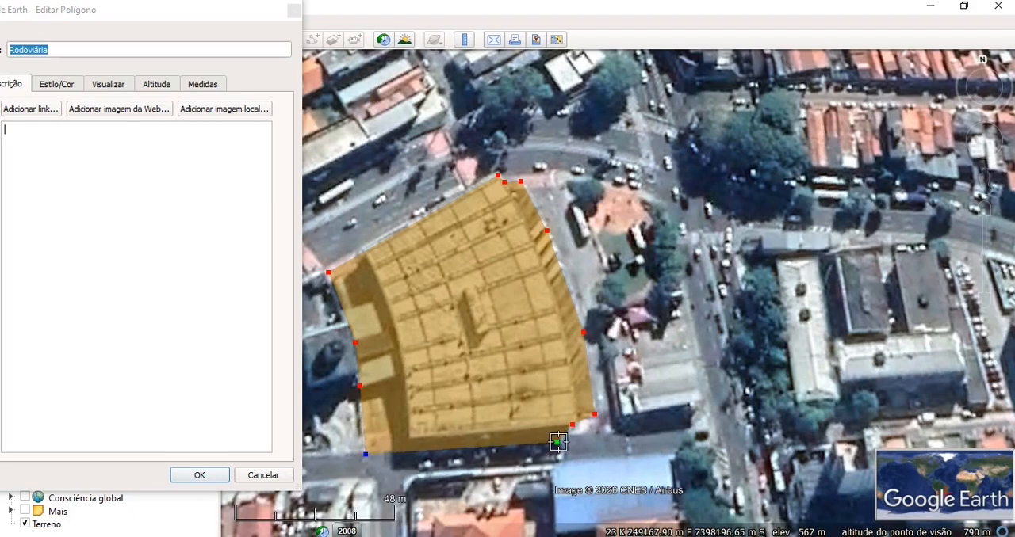
pyautogui.click(558, 441)
pyautogui.moveTo(558, 444); pyautogui.dragTo(581, 417)
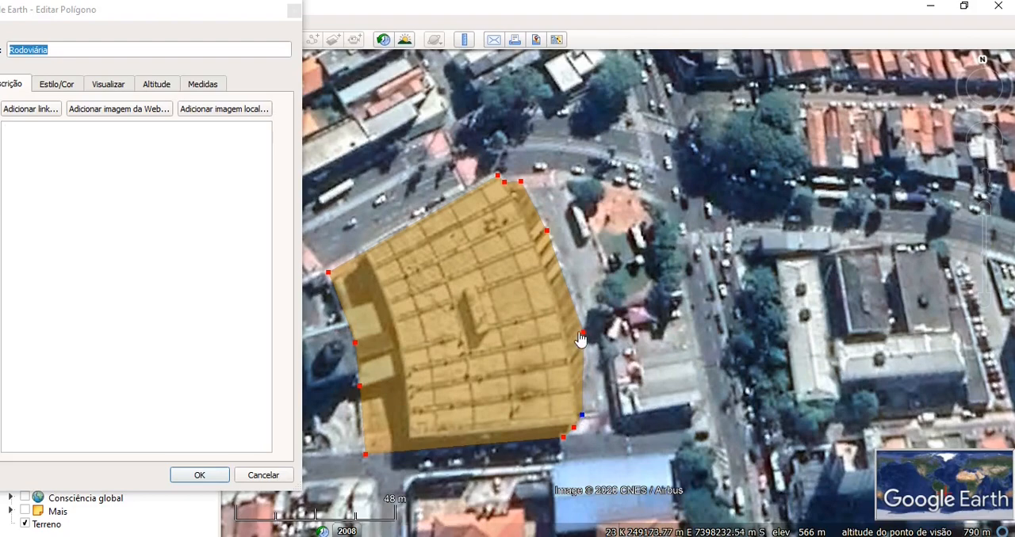
pyautogui.moveTo(583, 423)
pyautogui.mouseDown()
pyautogui.moveTo(602, 424)
pyautogui.moveTo(599, 414)
pyautogui.mouseUp()
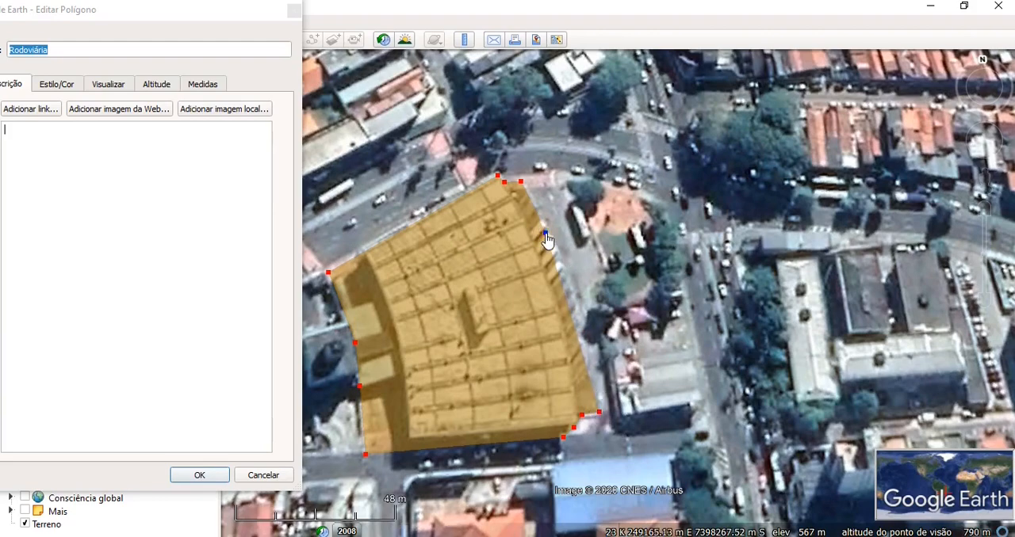
# - Adjust the Rodoviária polygon's points on the upper east side, at the north tip and at the northwest corner
pyautogui.moveTo(546, 236); pyautogui.dragTo(555, 243)
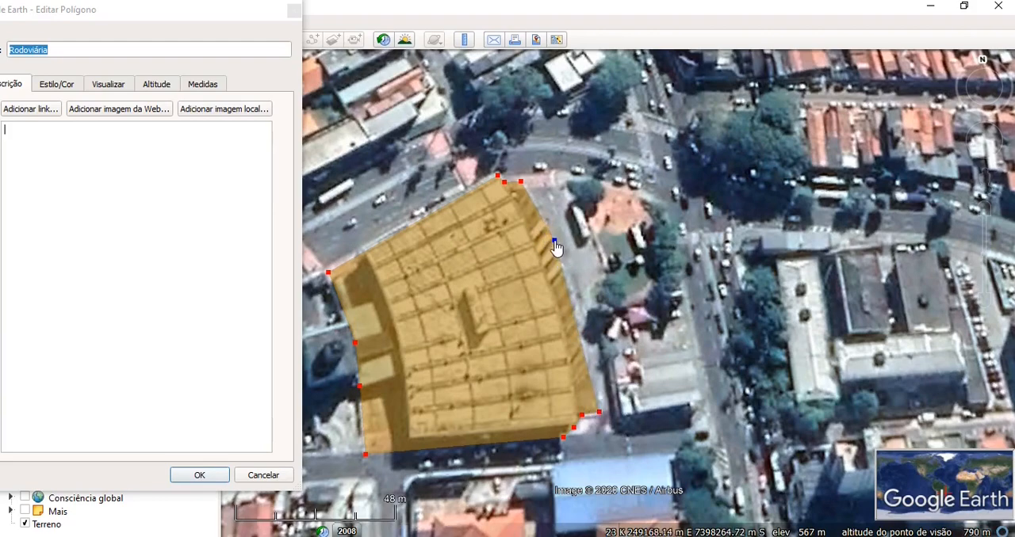
pyautogui.moveTo(521, 190); pyautogui.dragTo(512, 188)
pyautogui.click(497, 176)
pyautogui.click(328, 276)
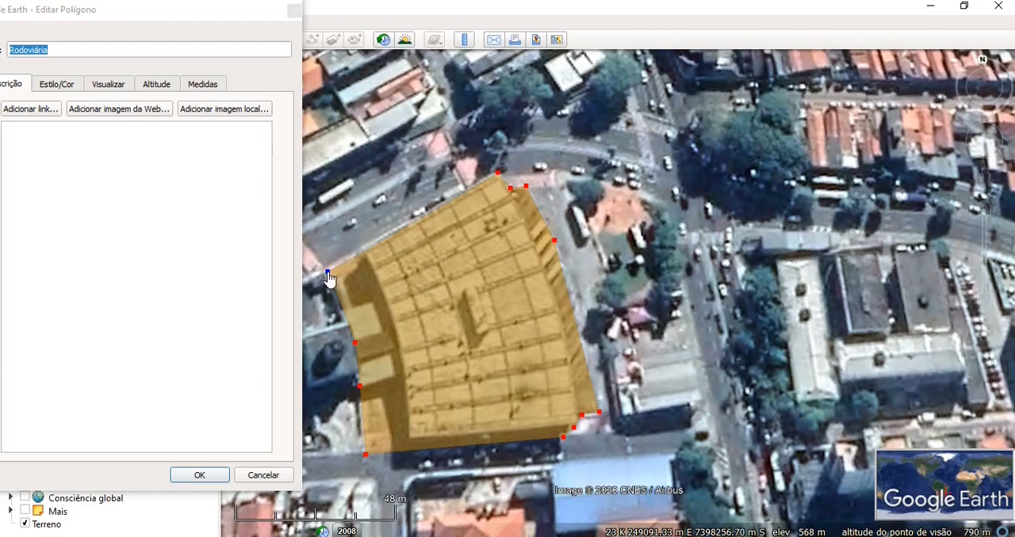
pyautogui.moveTo(328, 274); pyautogui.dragTo(330, 268)
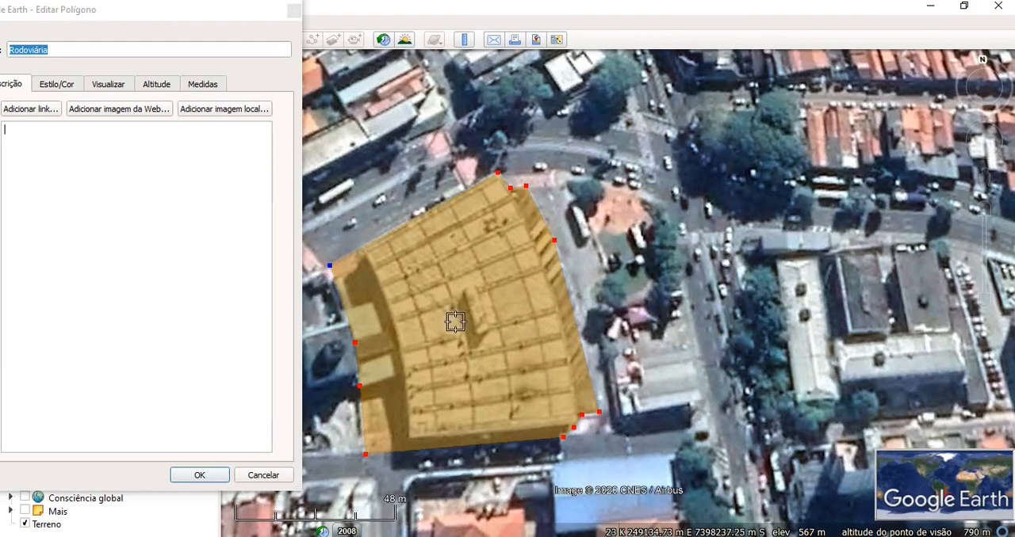
# - Set the Rodoviária polygon's area colour to yellow
pyautogui.click(57, 84)
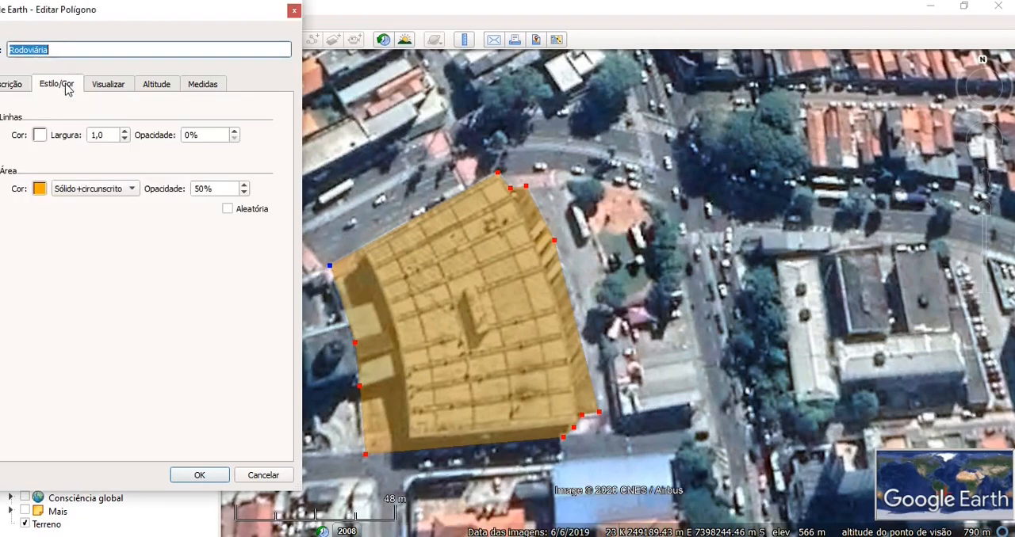
pyautogui.moveTo(113, 17); pyautogui.dragTo(124, 18)
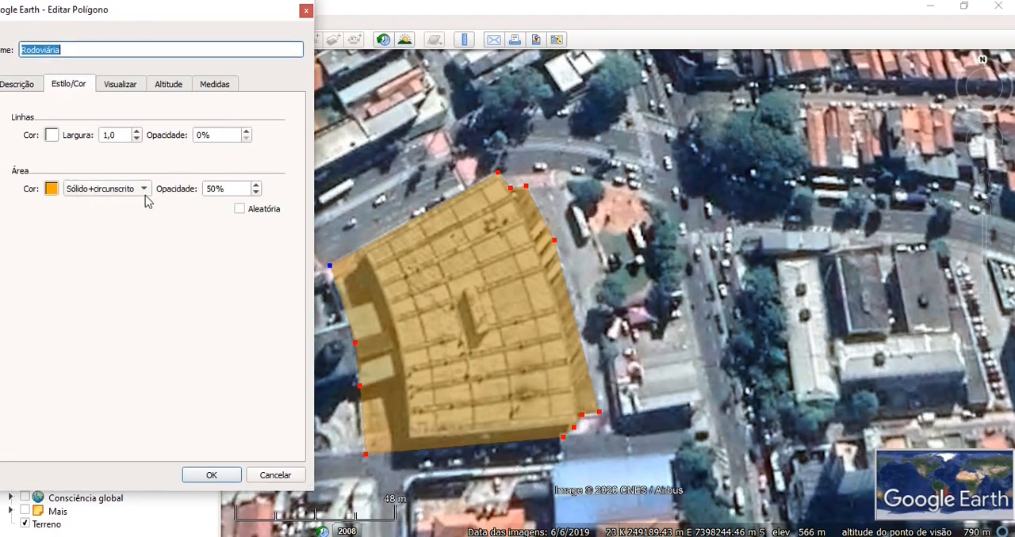
pyautogui.click(51, 189)
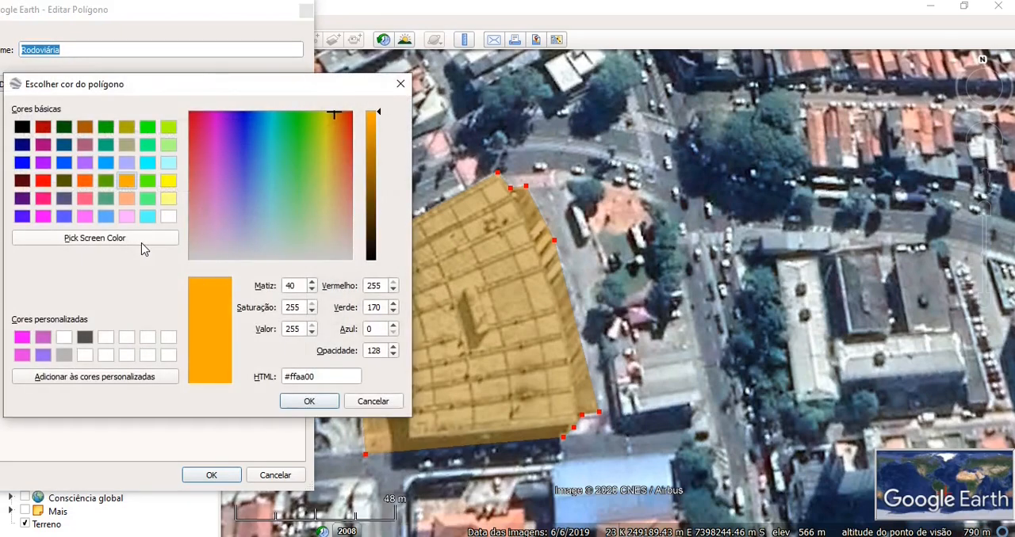
pyautogui.click(169, 183)
pyautogui.click(312, 405)
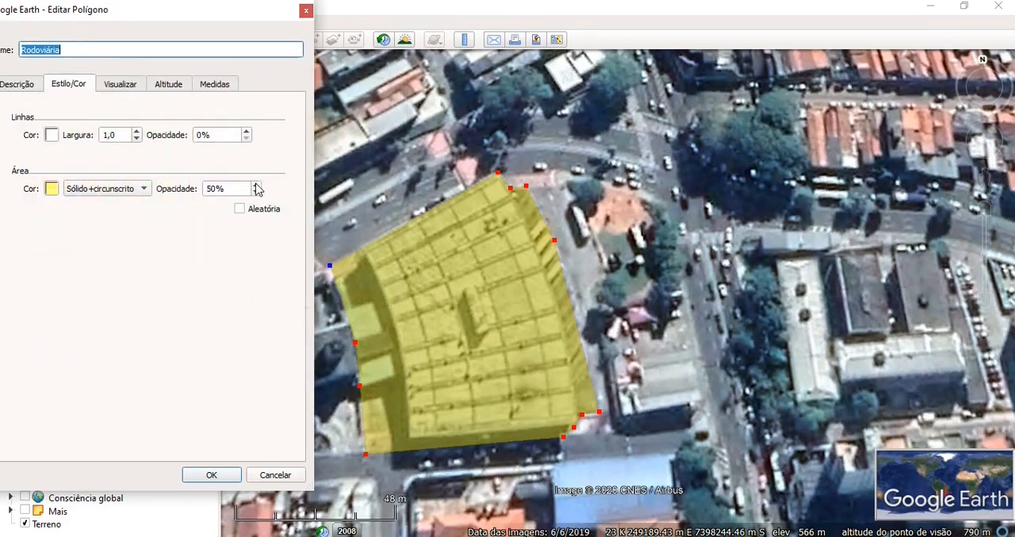
# - Raise the Rodoviária polygon's area opacity and save the polygon
pyautogui.click(256, 186)
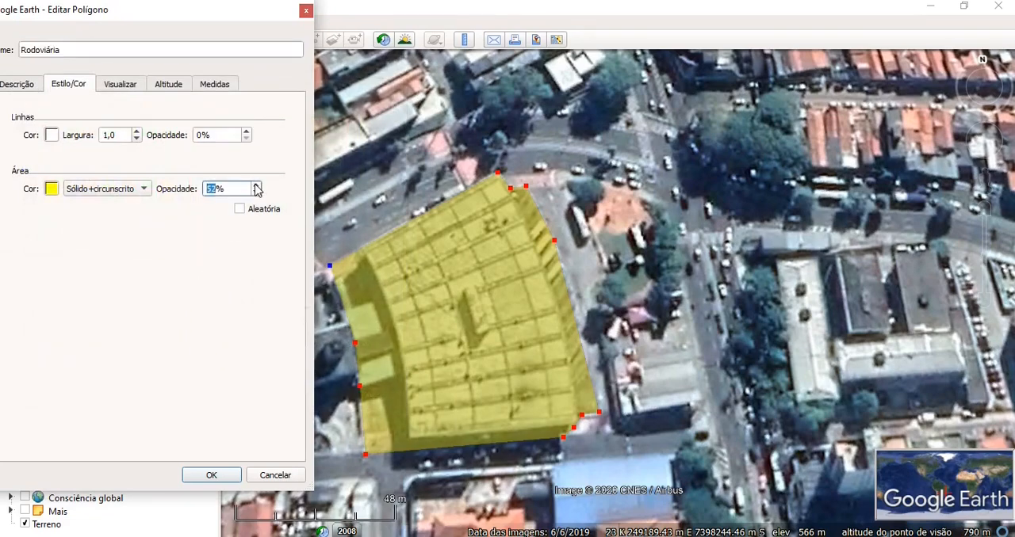
pyautogui.click(256, 186)
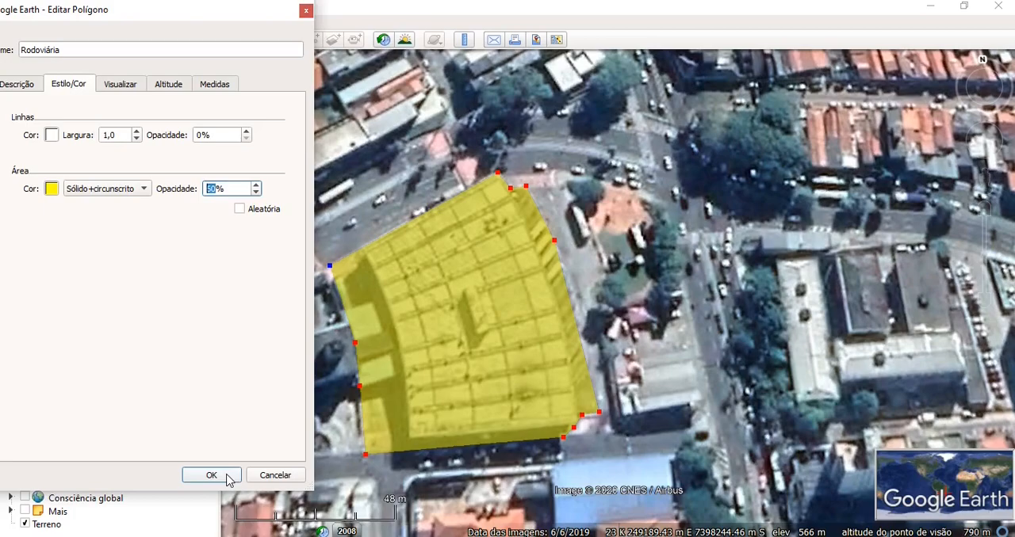
pyautogui.click(211, 475)
# - Start a new placemark in the Sorocaba folder and name it Ponto 1
pyautogui.scroll(-3, 703, 322)
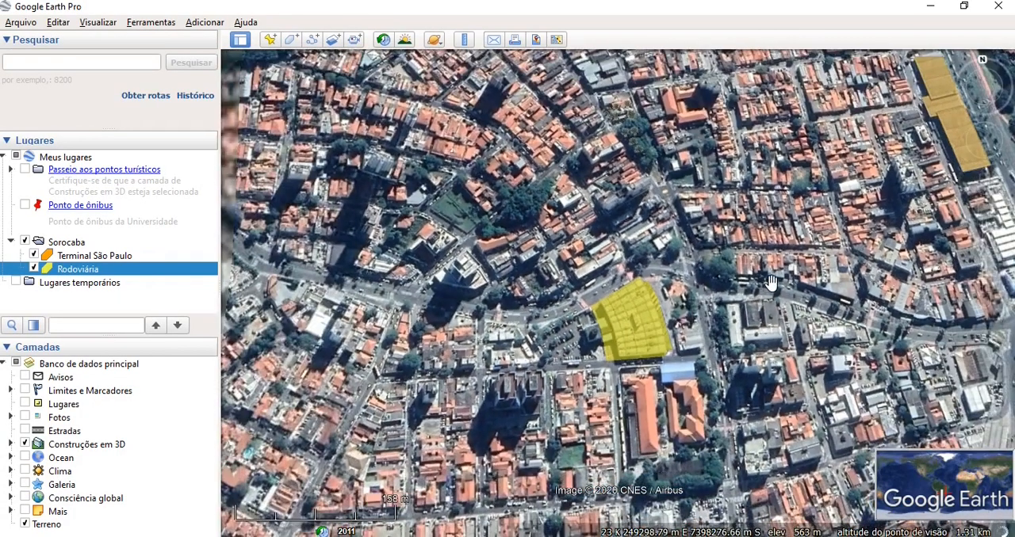
pyautogui.moveTo(702, 323); pyautogui.dragTo(514, 349)
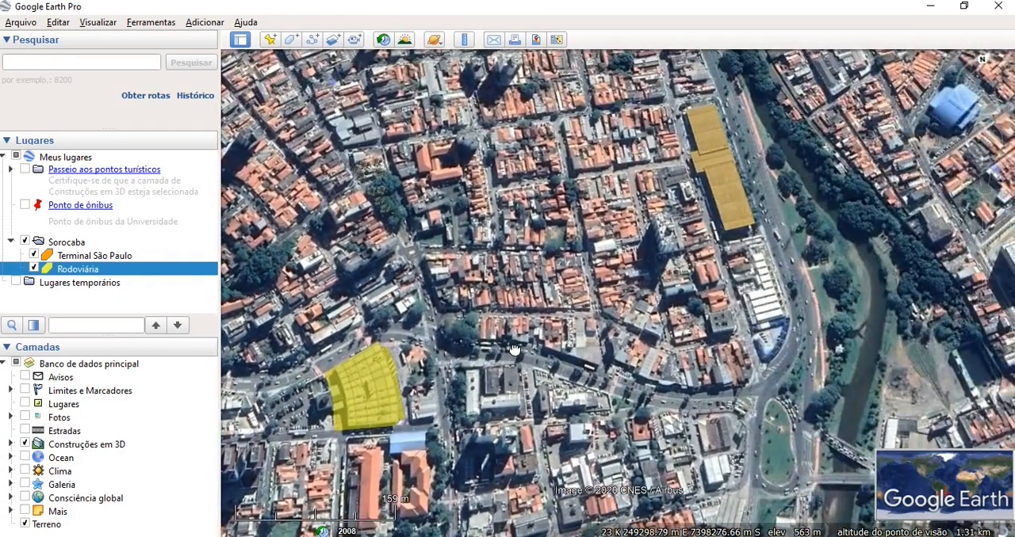
pyautogui.moveTo(564, 322); pyautogui.dragTo(561, 359)
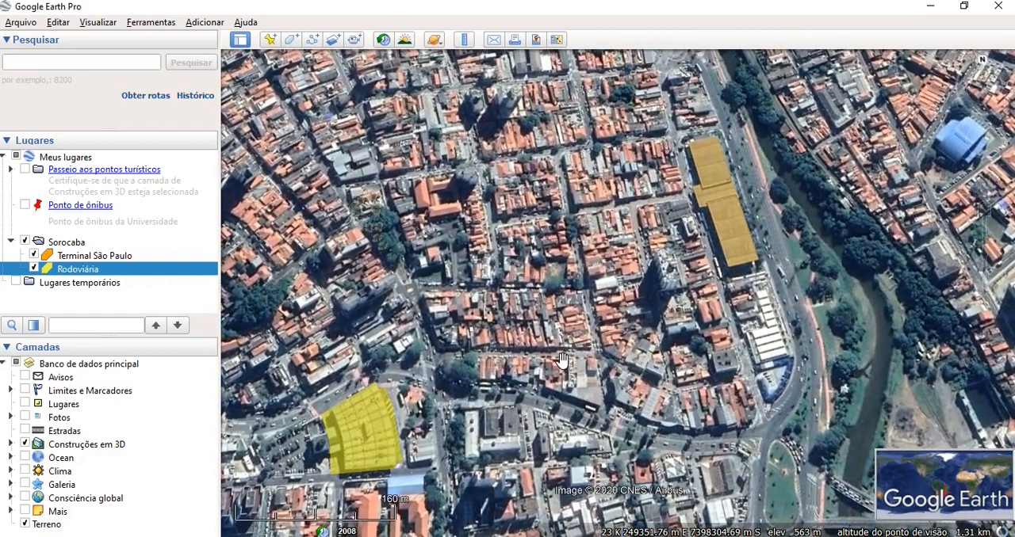
pyautogui.rightClick(74, 247)
pyautogui.moveTo(103, 254)
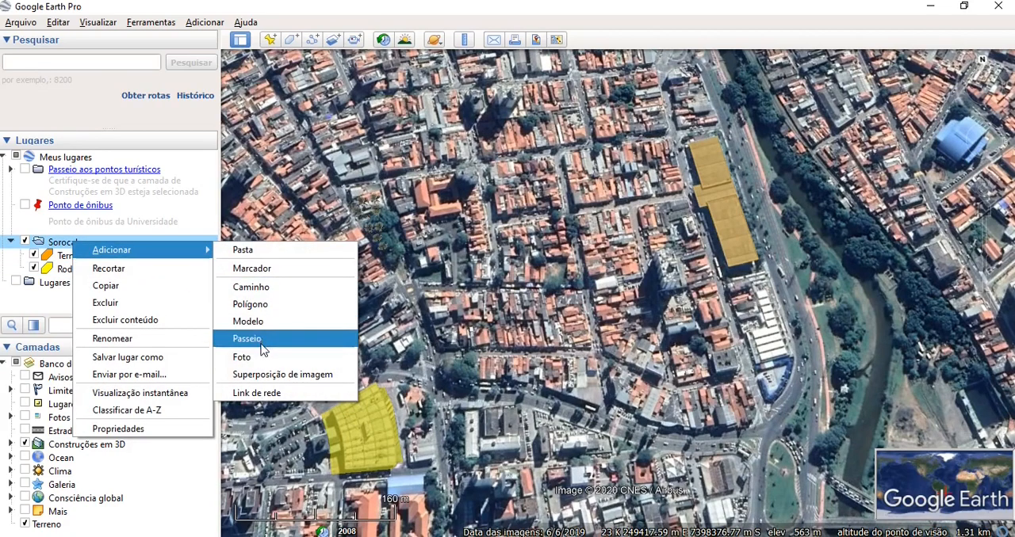
pyautogui.click(272, 271)
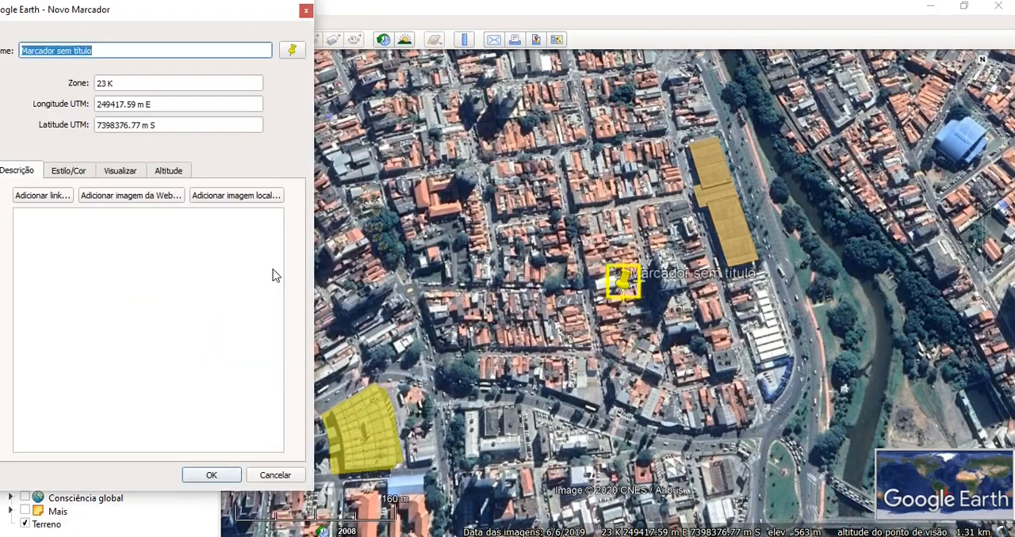
pyautogui.click(101, 49)
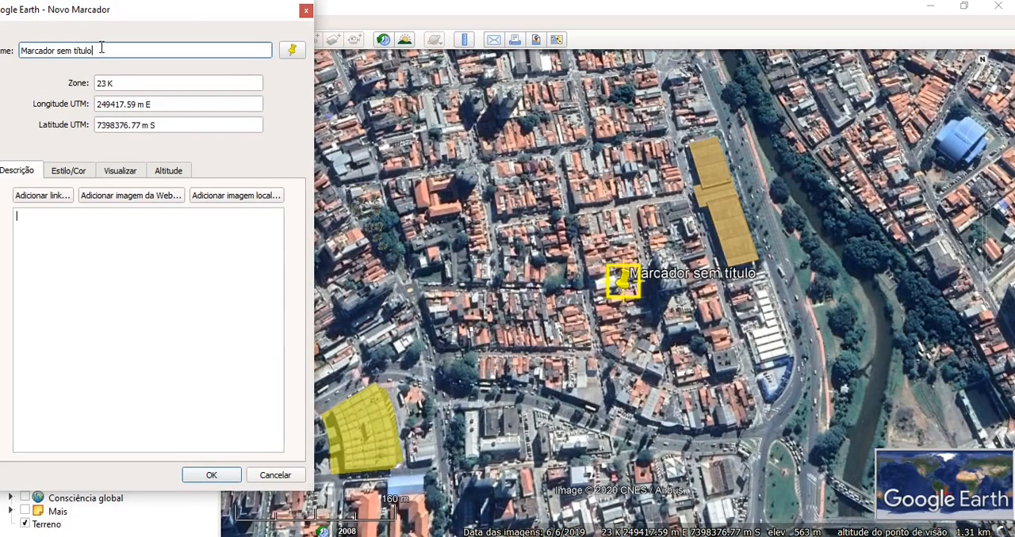
pyautogui.press('BackSpace')
pyautogui.press('BackSpace')
pyautogui.press('BackSpace')
pyautogui.press('BackSpace')
pyautogui.press('BackSpace')
pyautogui.press('BackSpace')
pyautogui.press('BackSpace')
pyautogui.press('BackSpace')
pyautogui.press('BackSpace')
pyautogui.press('BackSpace')
pyautogui.press('BackSpace')
pyautogui.press('BackSpace')
pyautogui.press('BackSpace')
pyautogui.press('BackSpace')
pyautogui.press('BackSpace')
pyautogui.press('BackSpace')
pyautogui.press('BackSpace')
pyautogui.press('BackSpace')
pyautogui.press('BackSpace')
pyautogui.write('P')
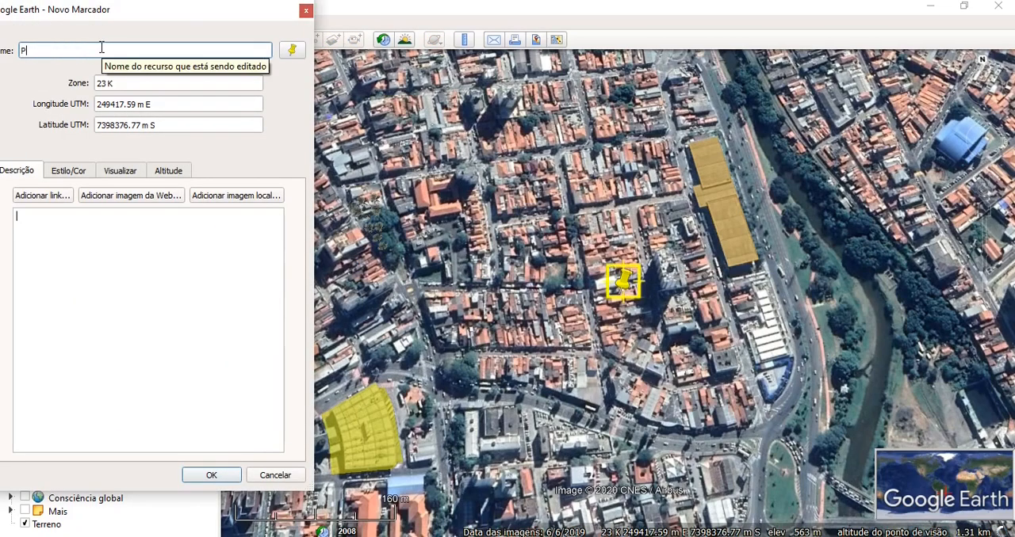
pyautogui.write('onto 1')
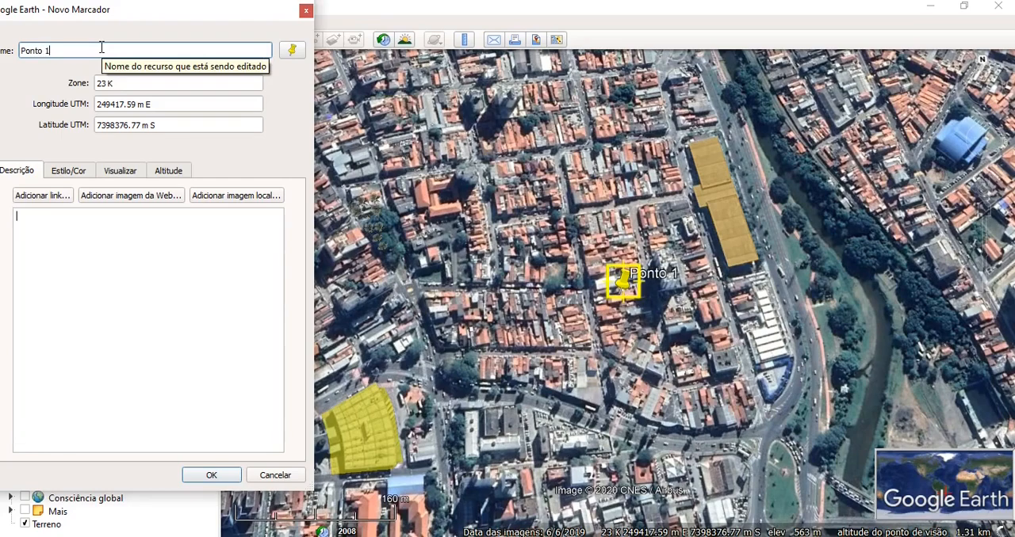
# - Review Ponto 1's style and view settings, and open its icon choices
pyautogui.moveTo(112, 14); pyautogui.dragTo(142, 19)
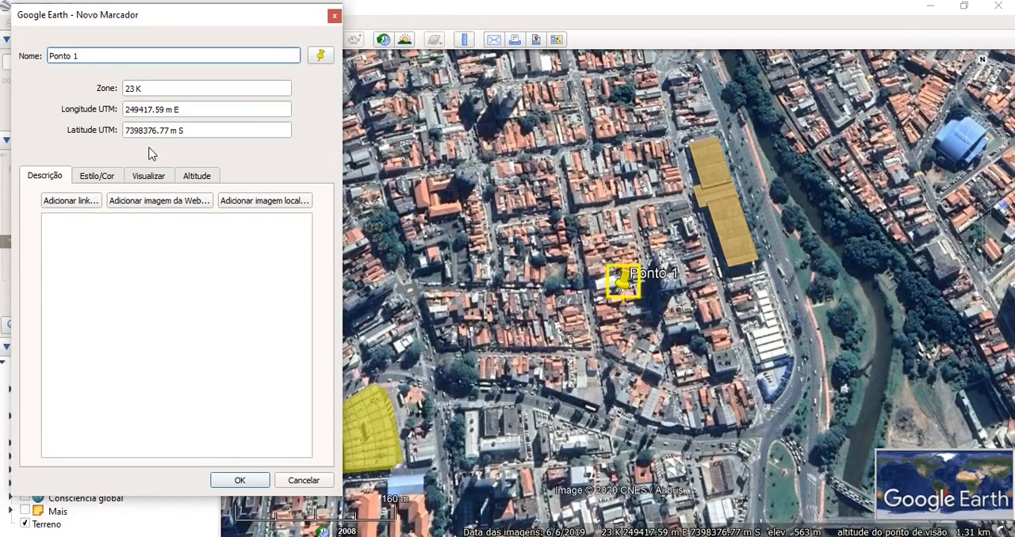
pyautogui.click(102, 178)
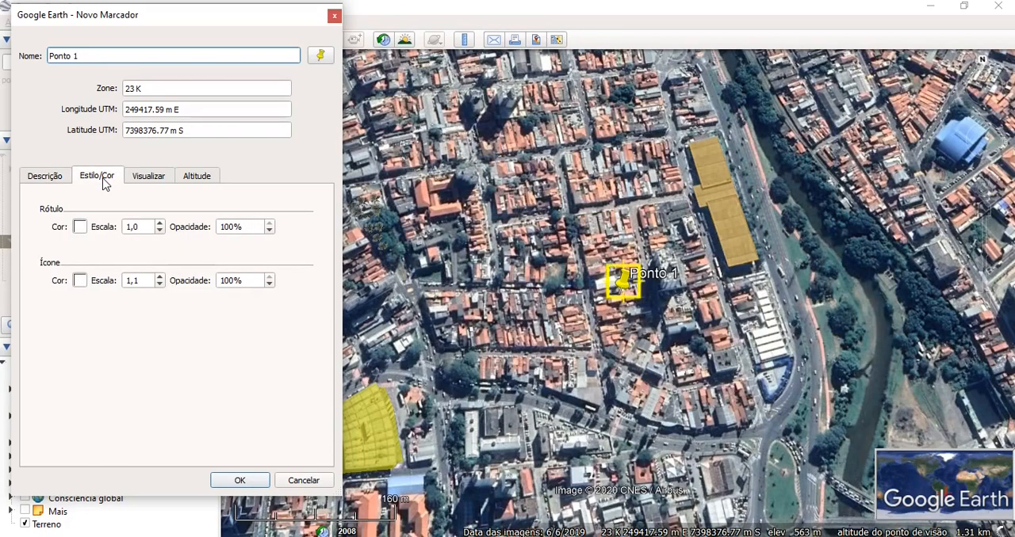
pyautogui.click(154, 182)
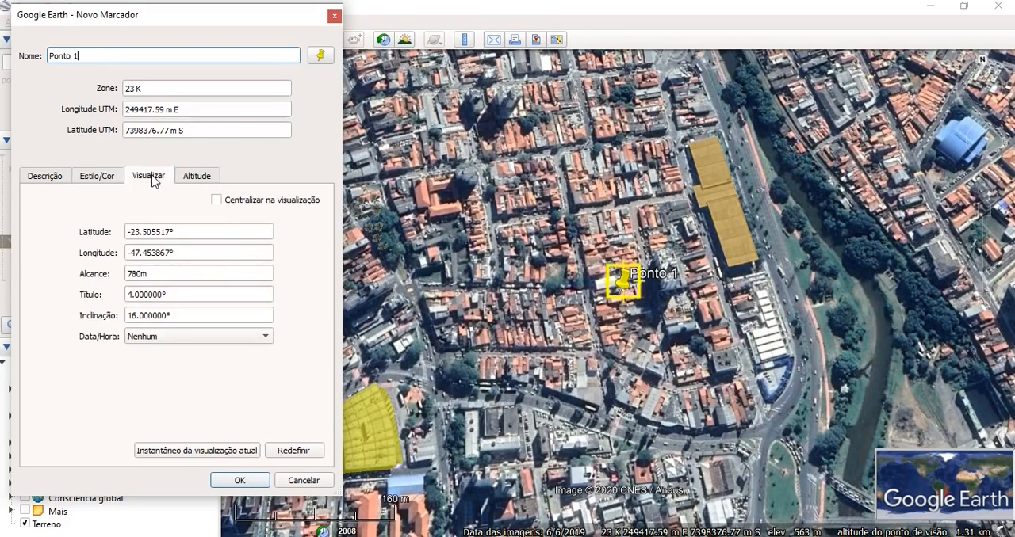
pyautogui.click(88, 177)
pyautogui.click(320, 55)
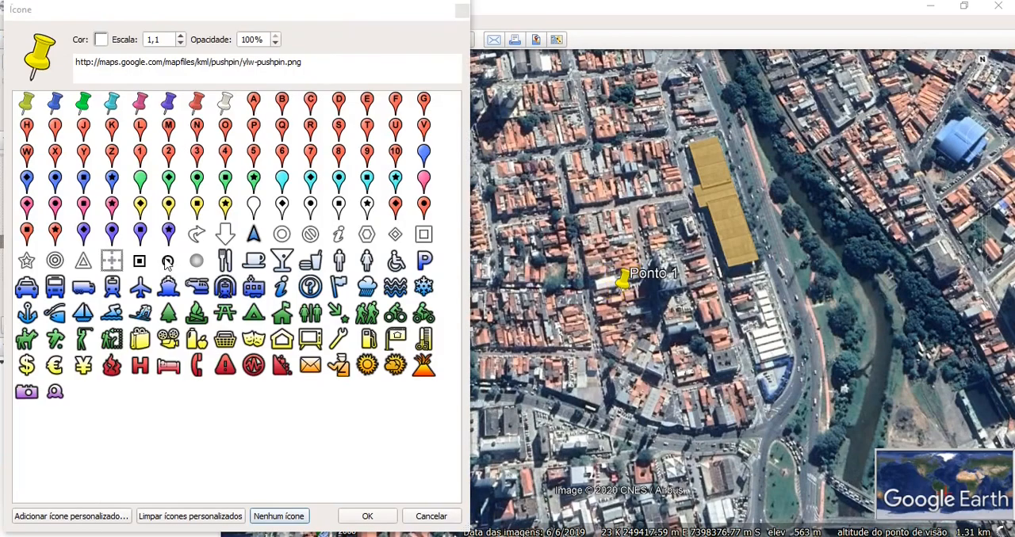
# - Try the water and wrench icons on the Ponto 1 placemark
pyautogui.click(167, 284)
pyautogui.click(403, 288)
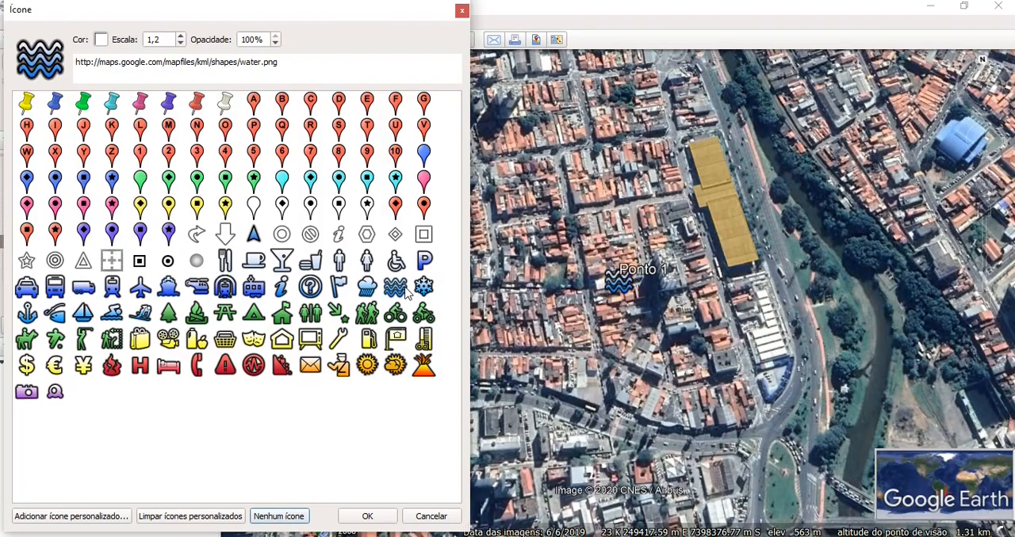
pyautogui.click(342, 340)
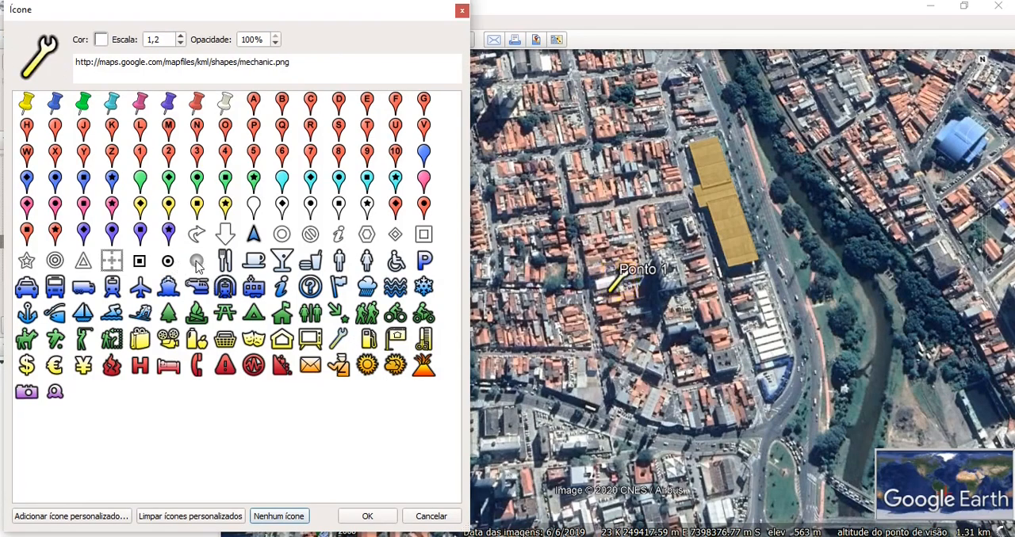
# - Give Ponto 1 the placemark circle icon at scale 1,0 and colour the icon bright red
pyautogui.click(168, 262)
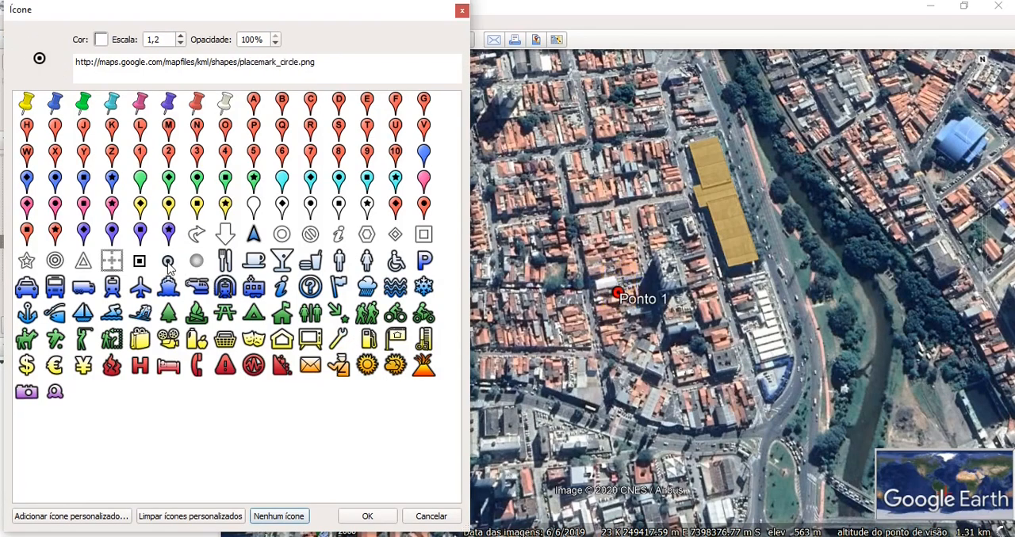
pyautogui.click(181, 44)
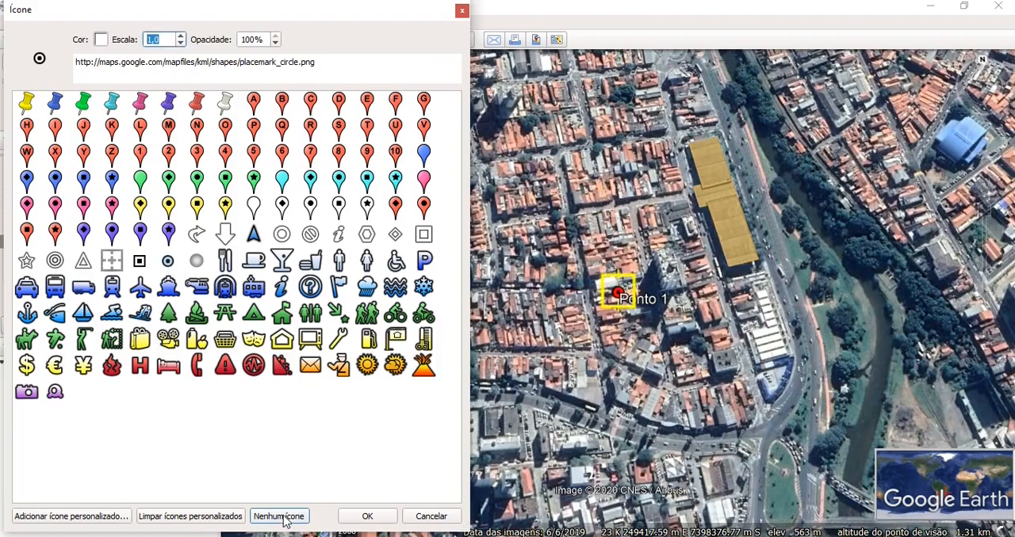
pyautogui.click(367, 516)
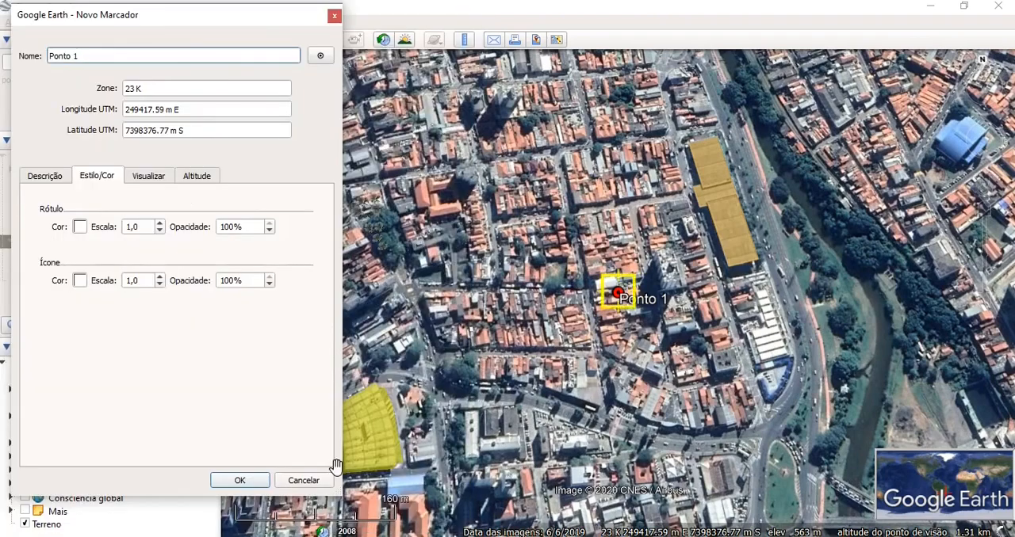
pyautogui.click(82, 282)
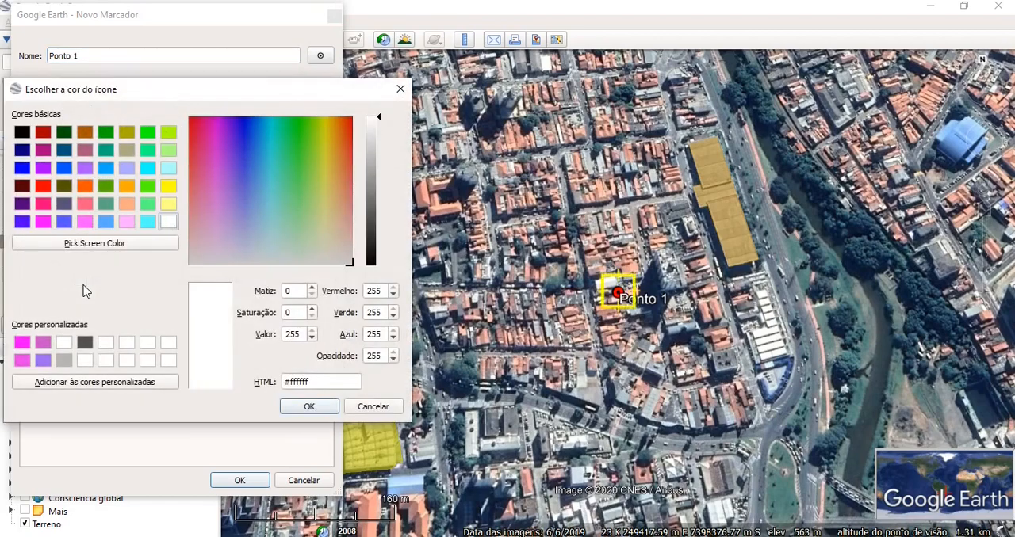
pyautogui.click(42, 185)
pyautogui.click(312, 407)
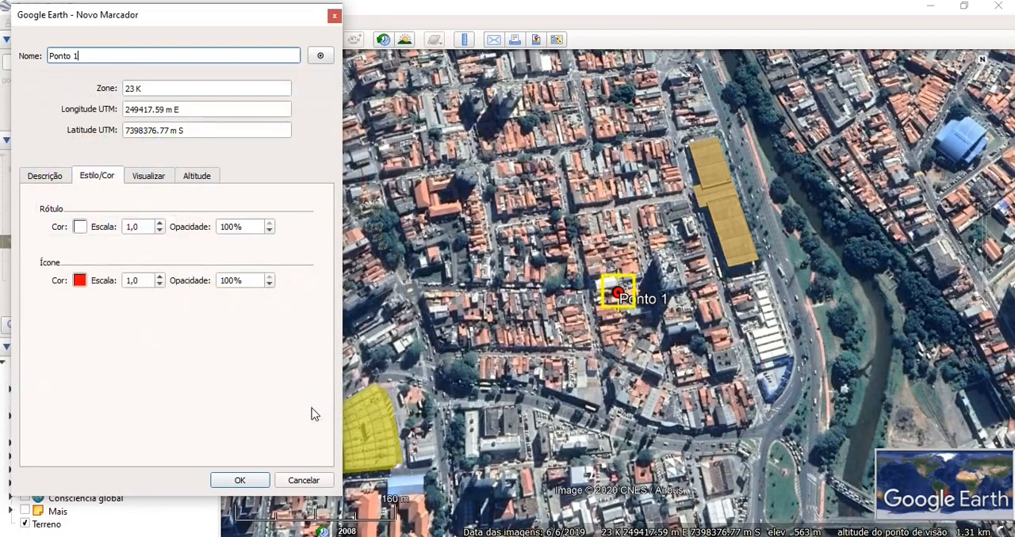
# - Try a dark red label colour on Ponto 1 and set the label back to white
pyautogui.click(80, 228)
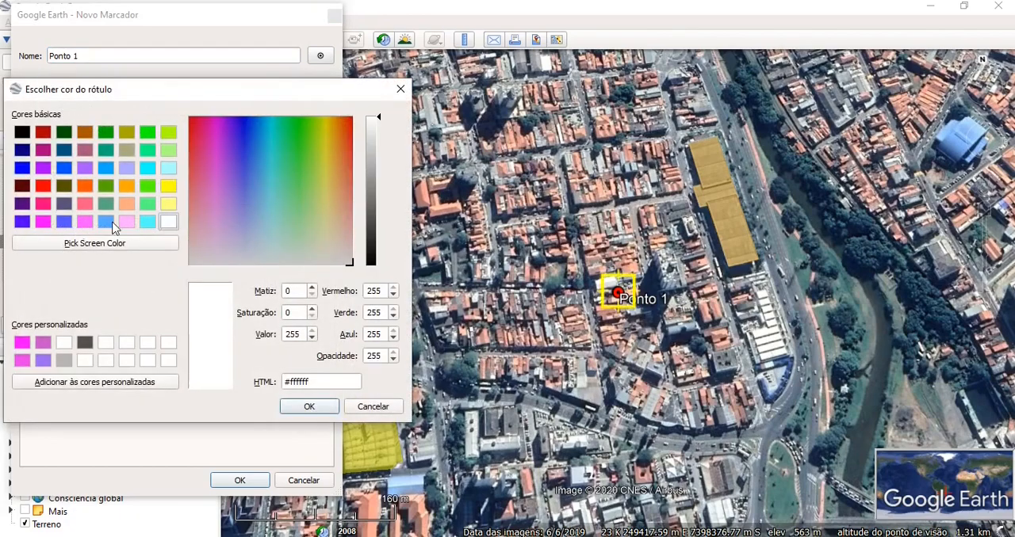
pyautogui.click(22, 187)
pyautogui.click(309, 408)
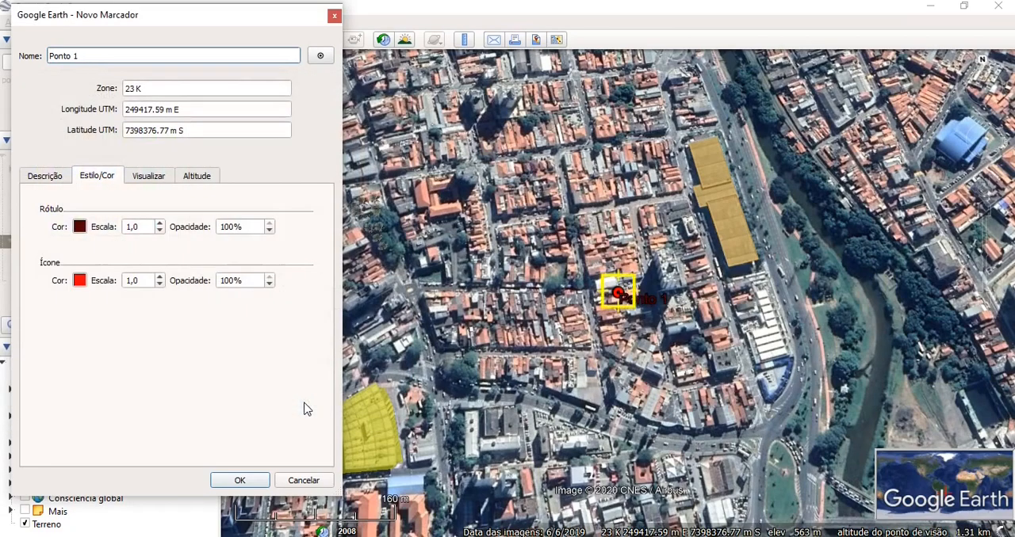
pyautogui.click(80, 227)
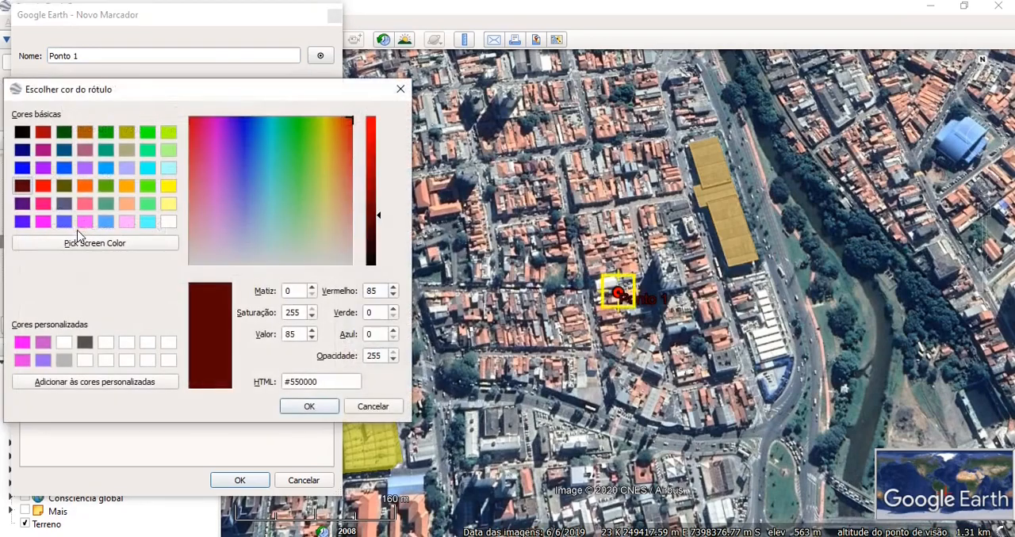
pyautogui.click(168, 222)
pyautogui.click(300, 408)
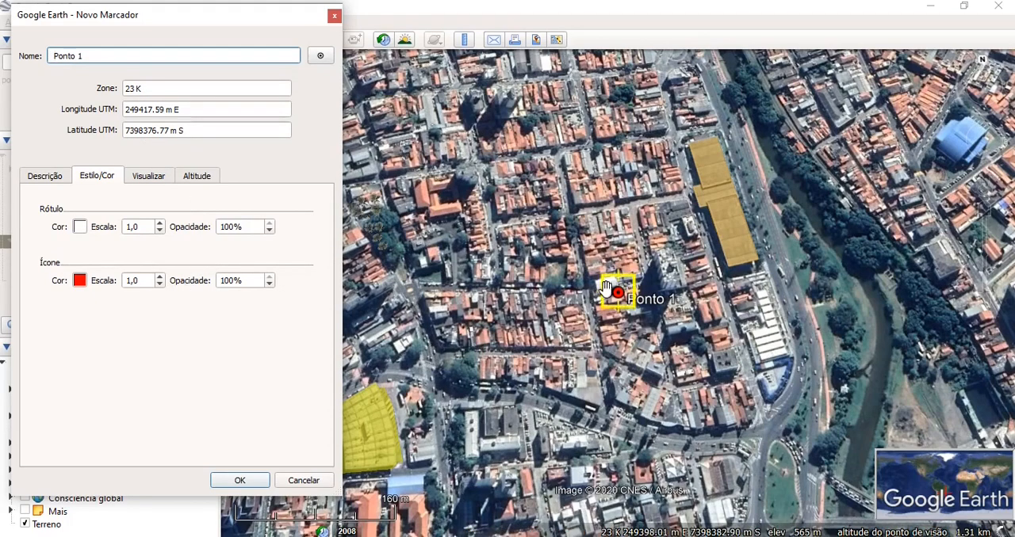
# - Move Ponto 1 onto the avenue just east of the Terminal São Paulo polygon and save the placemark
pyautogui.moveTo(623, 295); pyautogui.dragTo(745, 193)
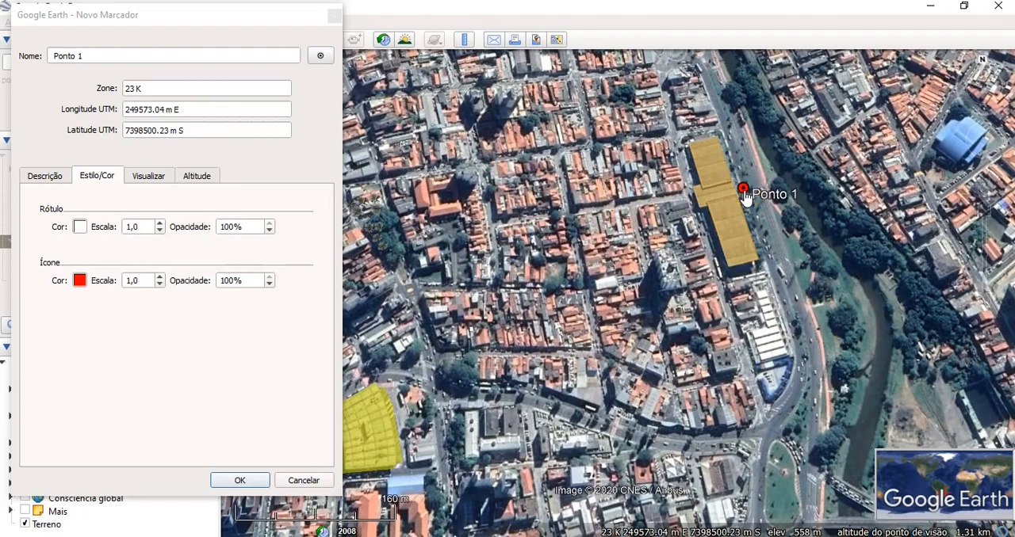
pyautogui.click(233, 485)
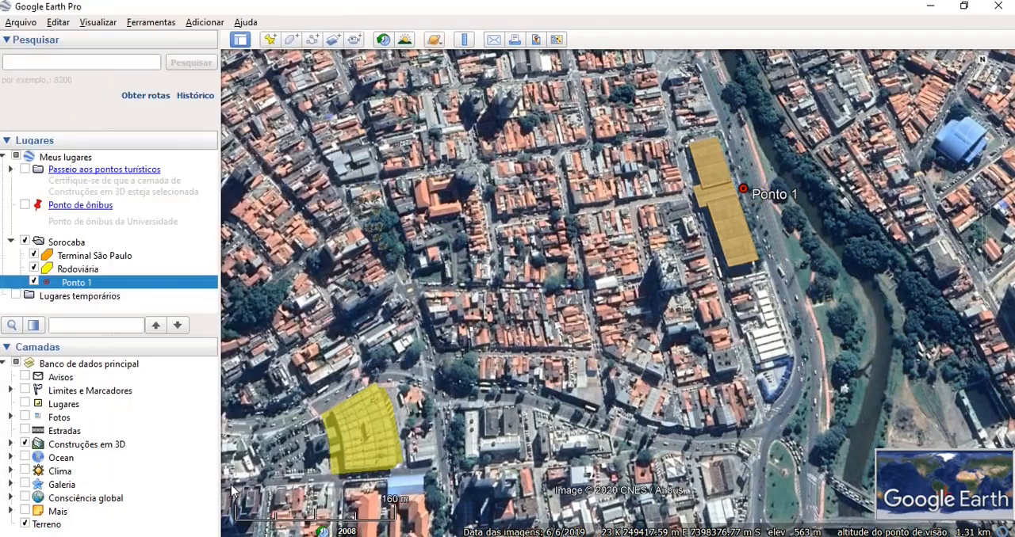
# - Start another placemark in the Sorocaba folder, keep the red circle icon and name it Ponto 2
pyautogui.rightClick(70, 245)
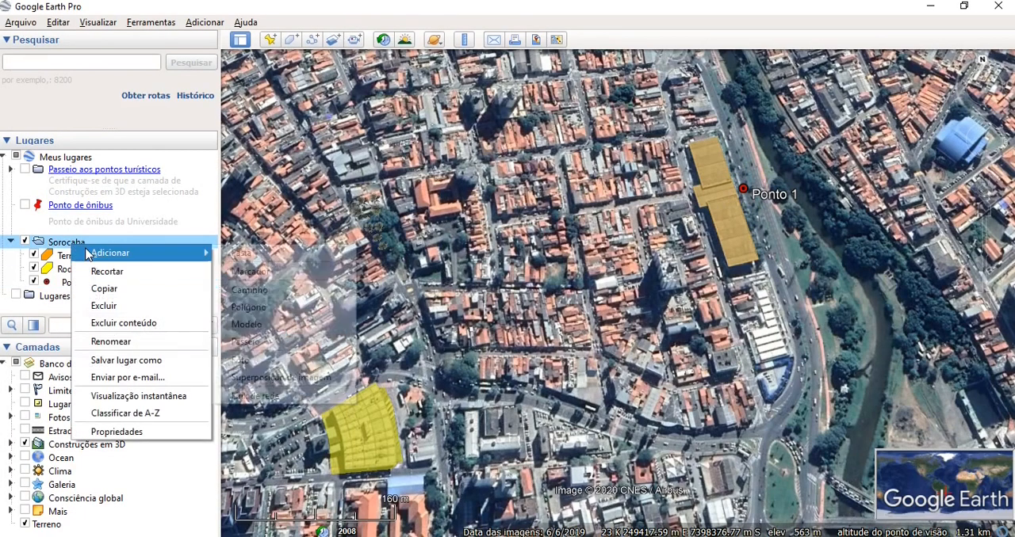
pyautogui.moveTo(132, 254)
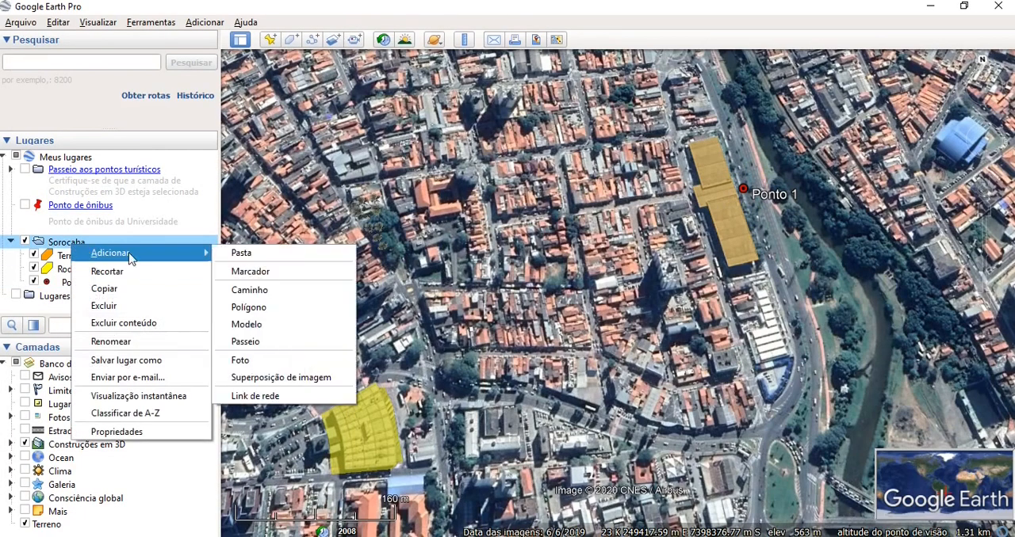
pyautogui.click(252, 272)
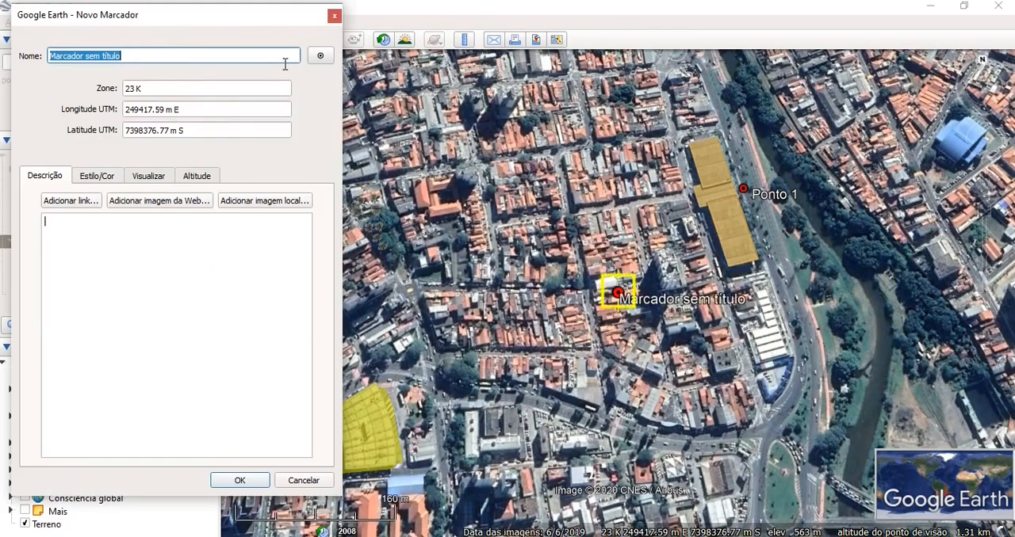
pyautogui.click(318, 56)
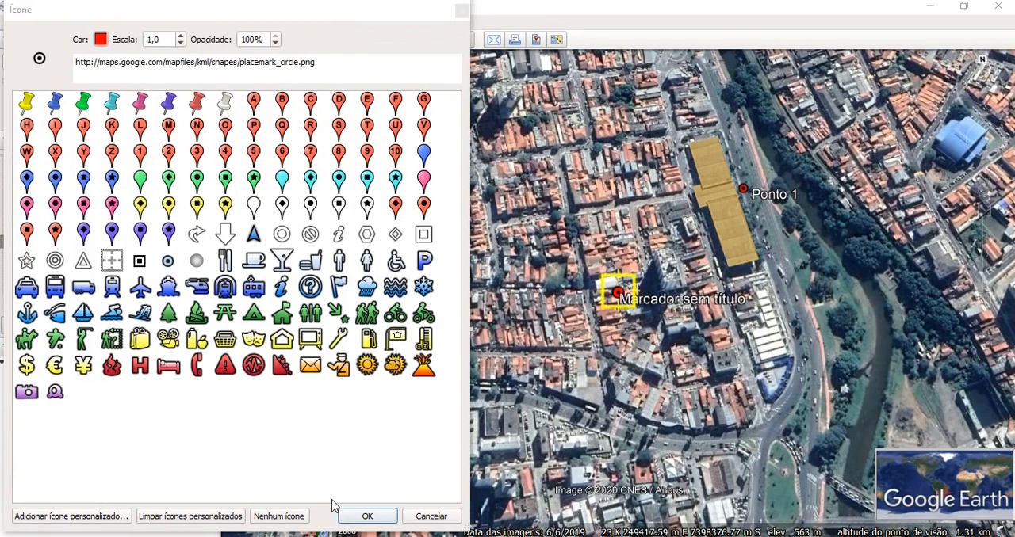
pyautogui.click(365, 517)
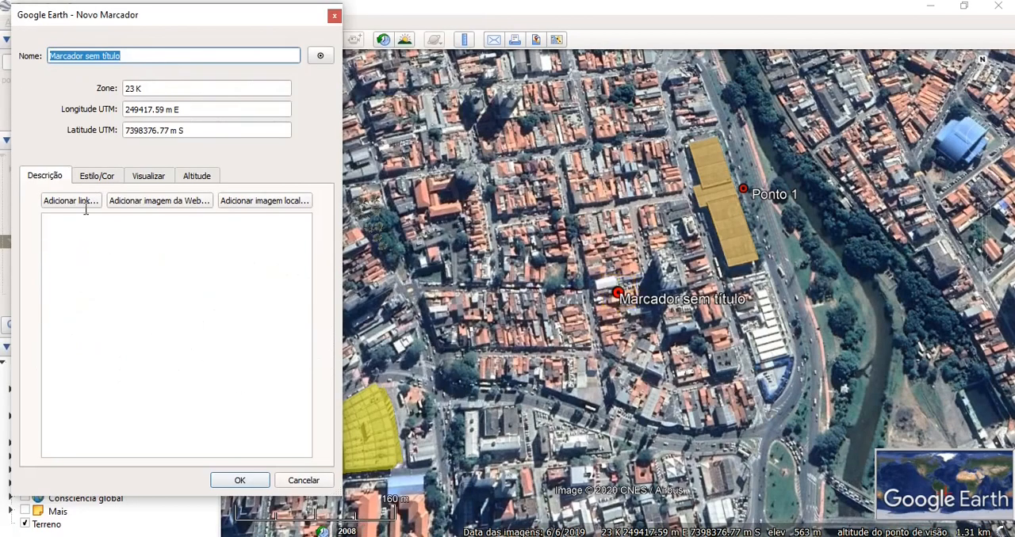
pyautogui.click(120, 55)
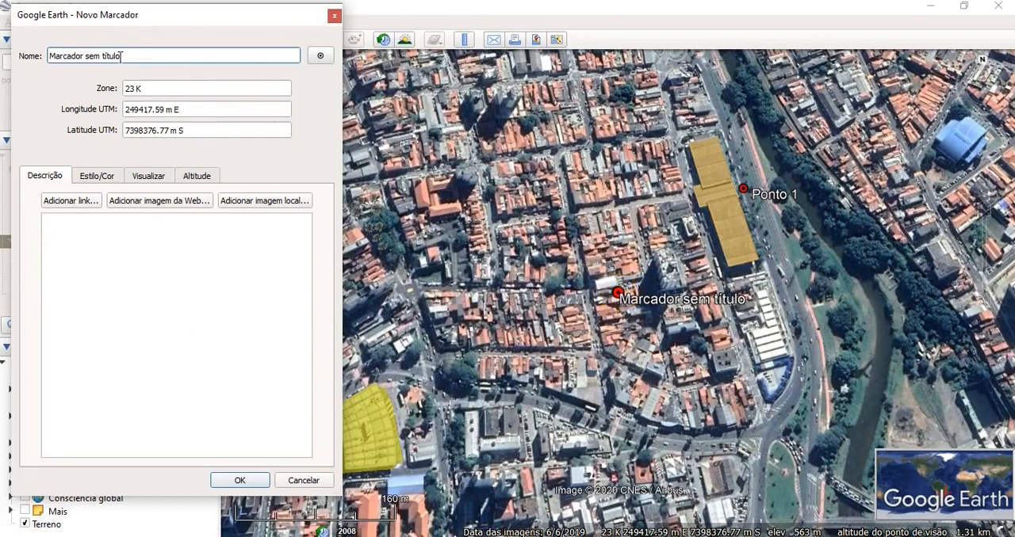
pyautogui.press('BackSpace')
pyautogui.press('BackSpace')
pyautogui.press('BackSpace')
pyautogui.press('BackSpace')
pyautogui.press('BackSpace')
pyautogui.press('BackSpace')
pyautogui.press('BackSpace')
pyautogui.press('BackSpace')
pyautogui.press('BackSpace')
pyautogui.press('BackSpace')
pyautogui.press('BackSpace')
pyautogui.press('BackSpace')
pyautogui.press('BackSpace')
pyautogui.press('BackSpace')
pyautogui.press('BackSpace')
pyautogui.press('BackSpace')
pyautogui.press('BackSpace')
pyautogui.press('BackSpace')
pyautogui.press('BackSpace')
pyautogui.write('P')
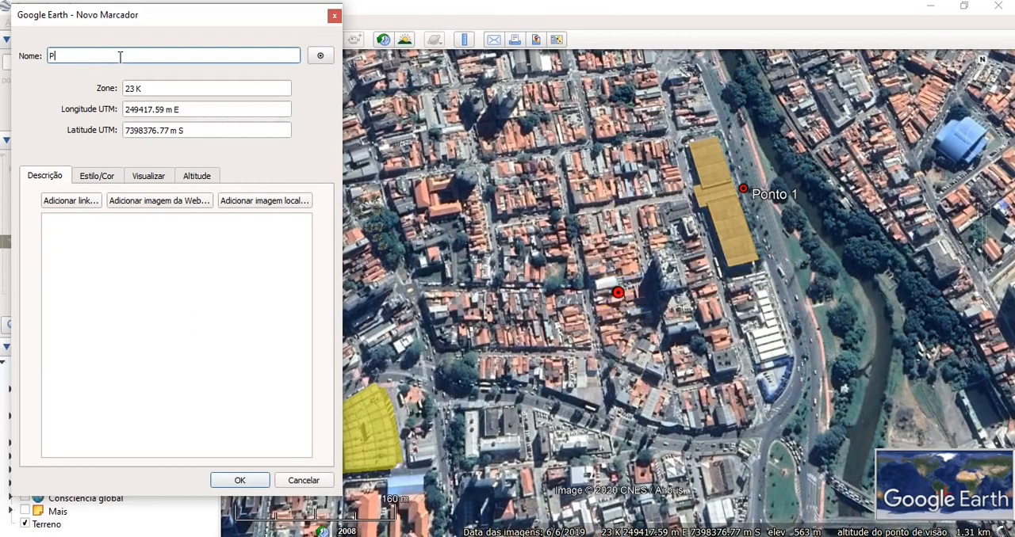
pyautogui.write('onto 2')
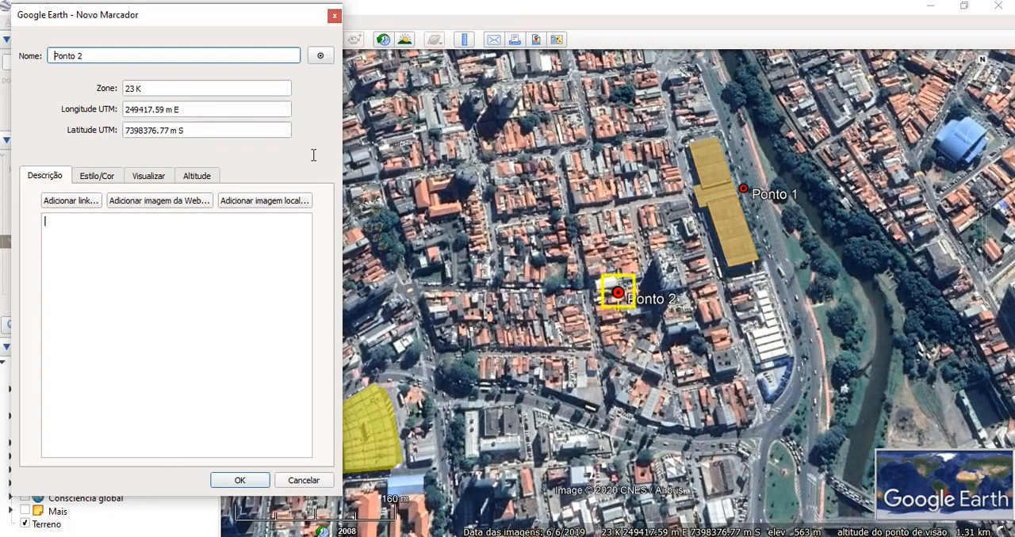
# - Move Ponto 2 to the street along the southern edge of the Rodoviária polygon and save the placemark
pyautogui.moveTo(145, 19); pyautogui.dragTo(874, 37)
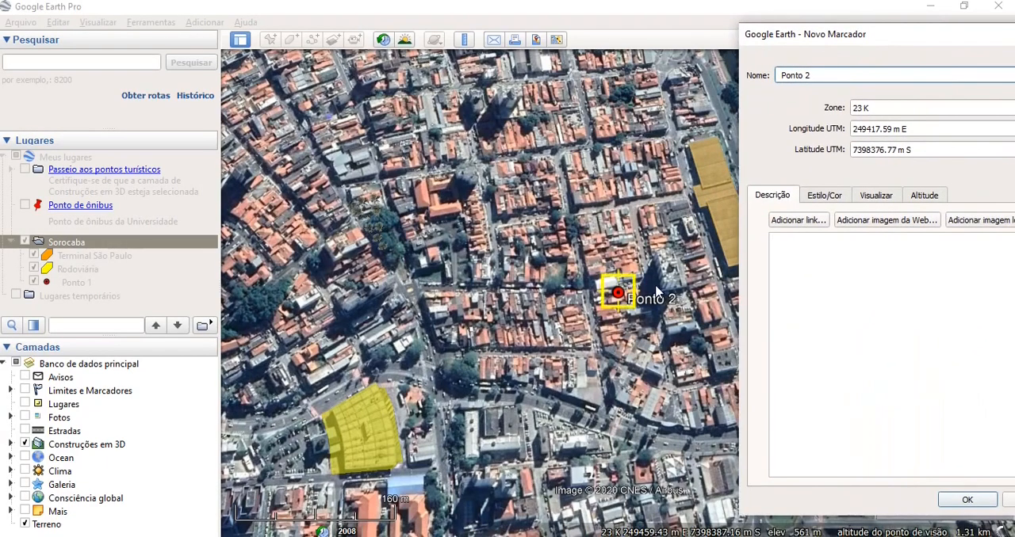
pyautogui.moveTo(622, 297); pyautogui.dragTo(342, 490)
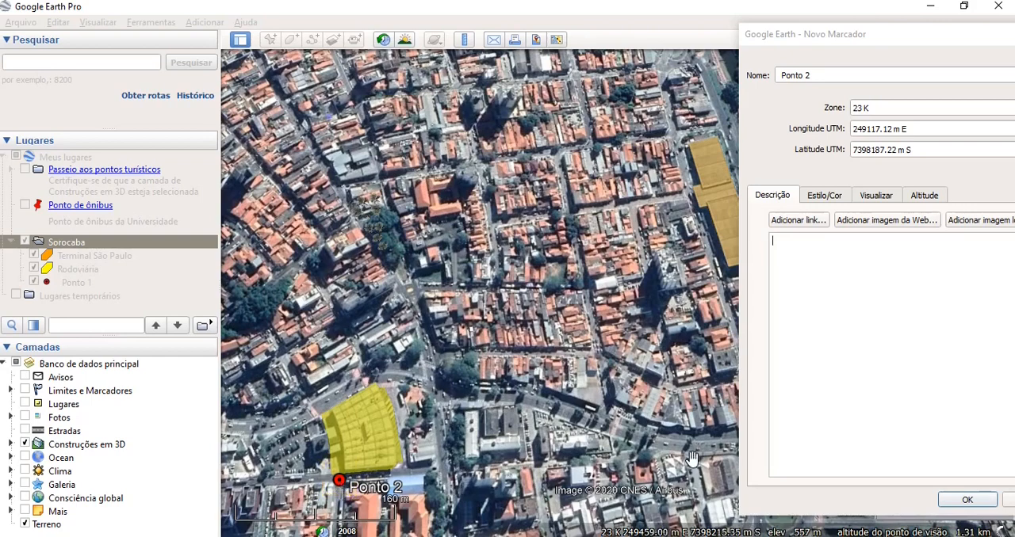
pyautogui.click(966, 502)
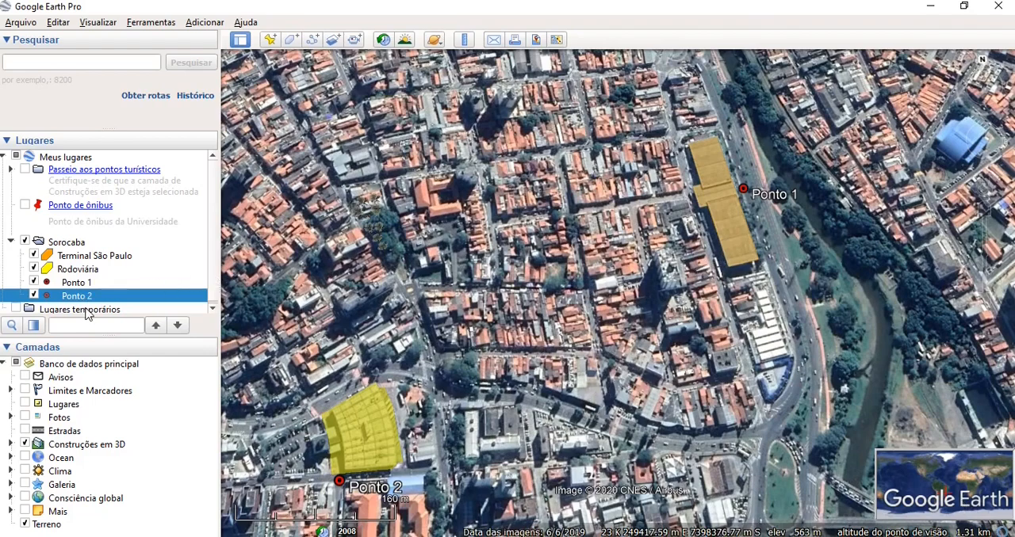
# - Add a new path named Trajeto to the Sorocaba folder and save it without drawing any points
pyautogui.rightClick(67, 242)
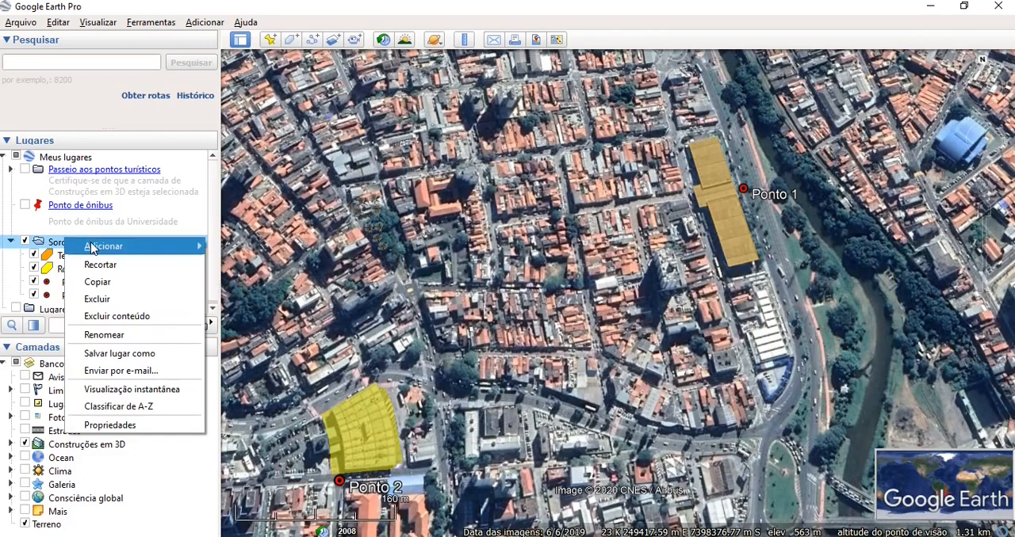
pyautogui.moveTo(91, 248)
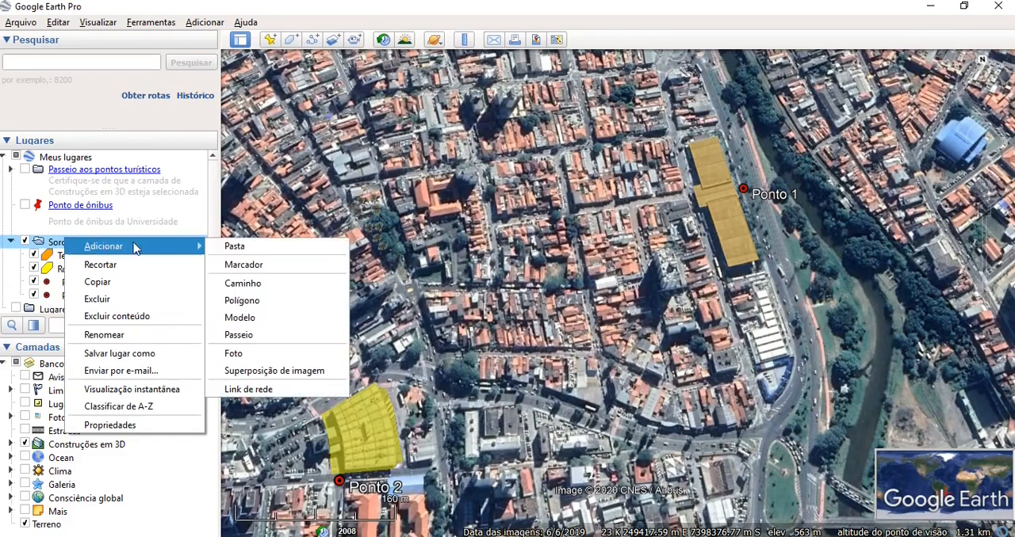
pyautogui.click(259, 285)
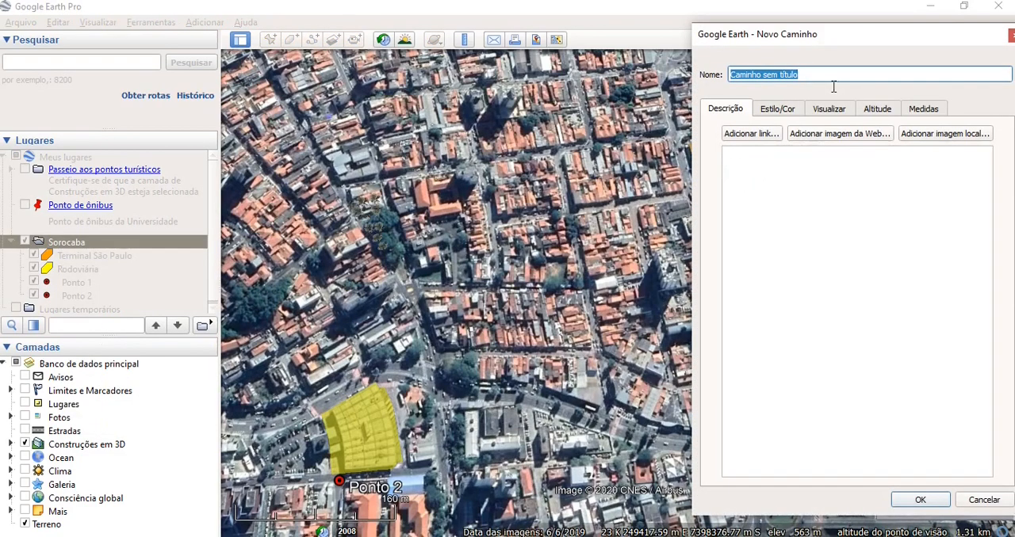
pyautogui.click(807, 78)
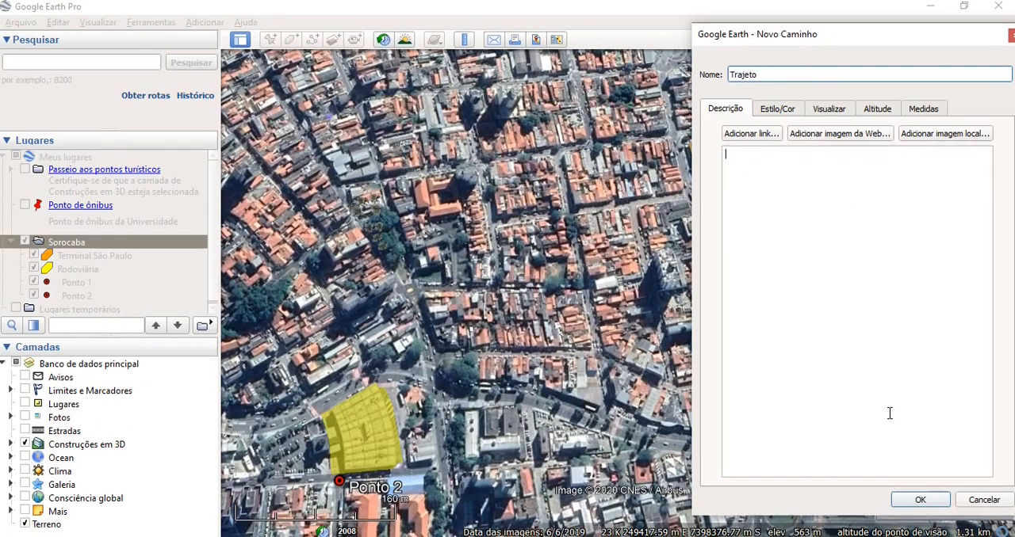
pyautogui.click(779, 109)
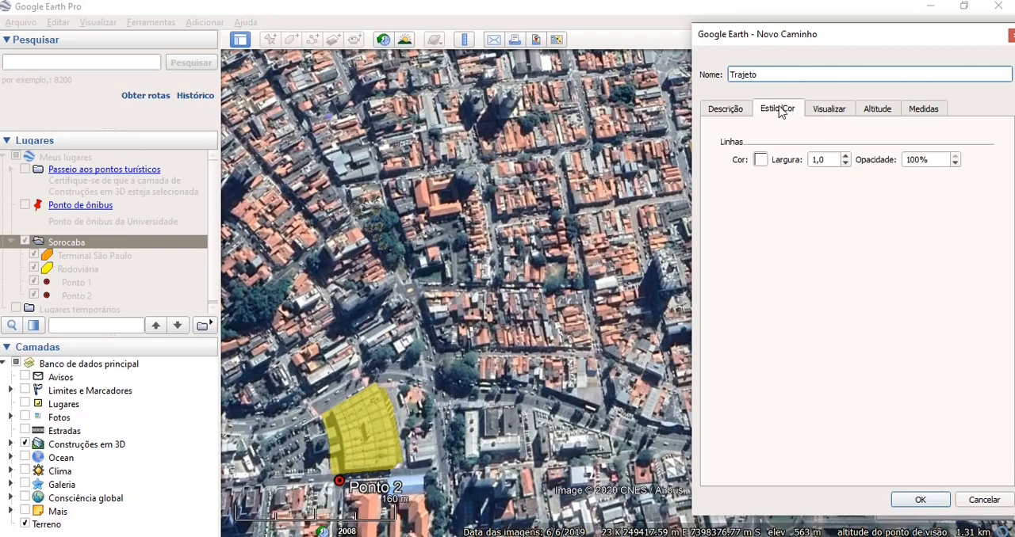
pyautogui.click(726, 110)
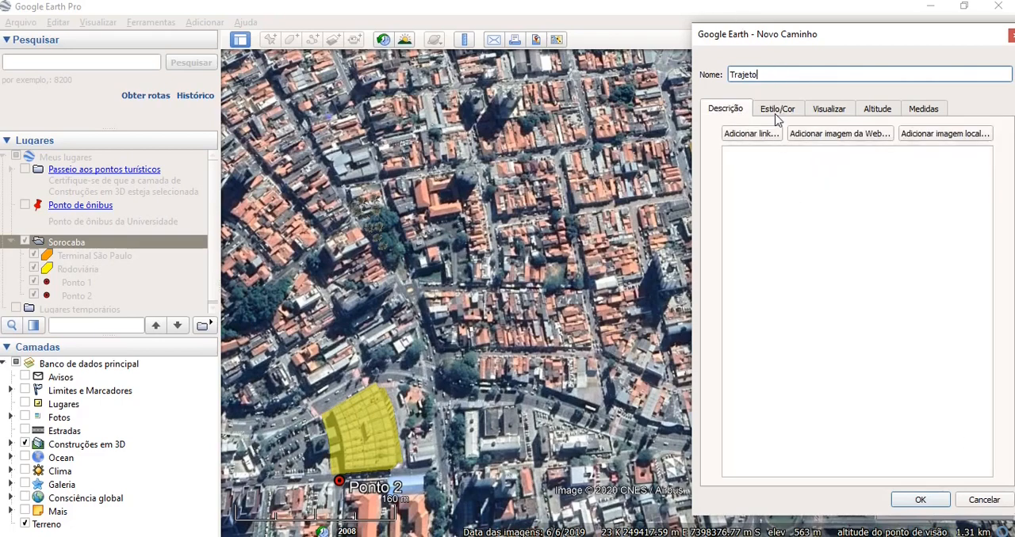
pyautogui.click(920, 500)
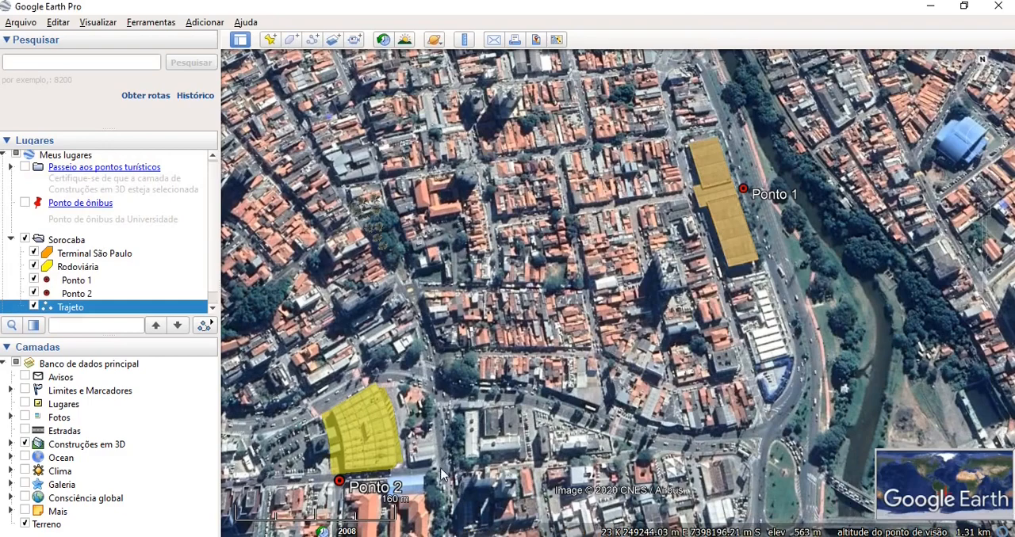
# - Reopen Trajeto for editing and trace it from Ponto 2 east along the street, north at the corner, and east along the avenue
pyautogui.rightClick(124, 311)
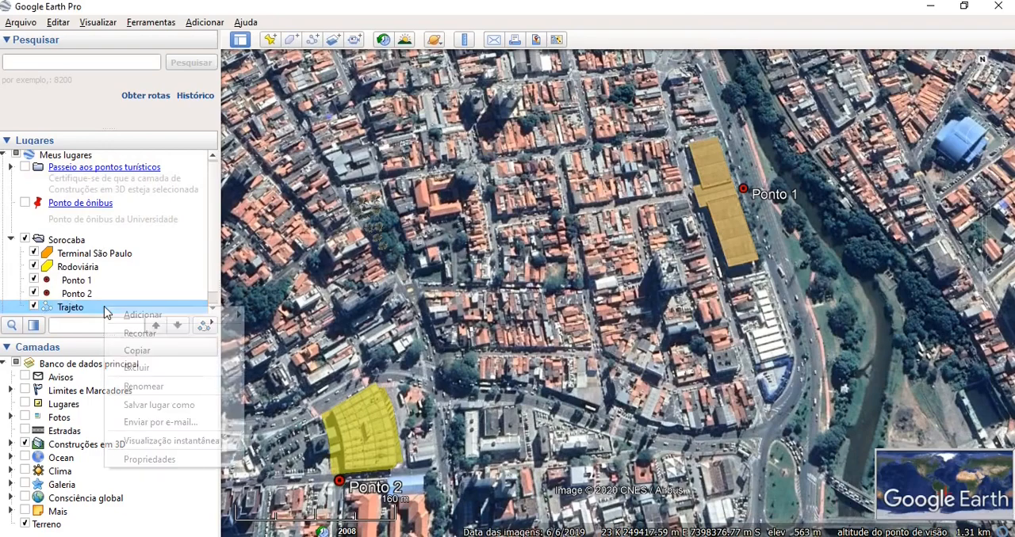
pyautogui.click(152, 460)
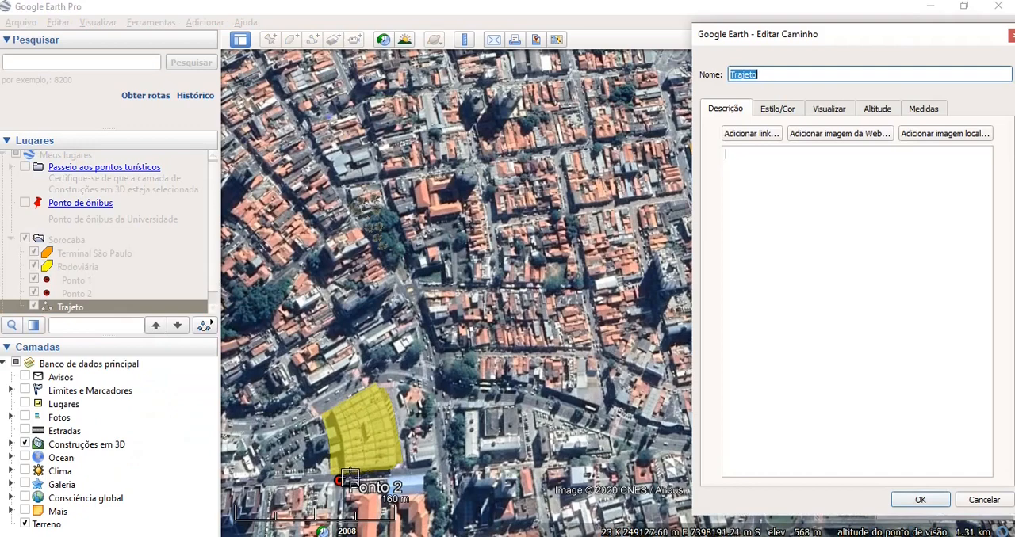
pyautogui.click(347, 479)
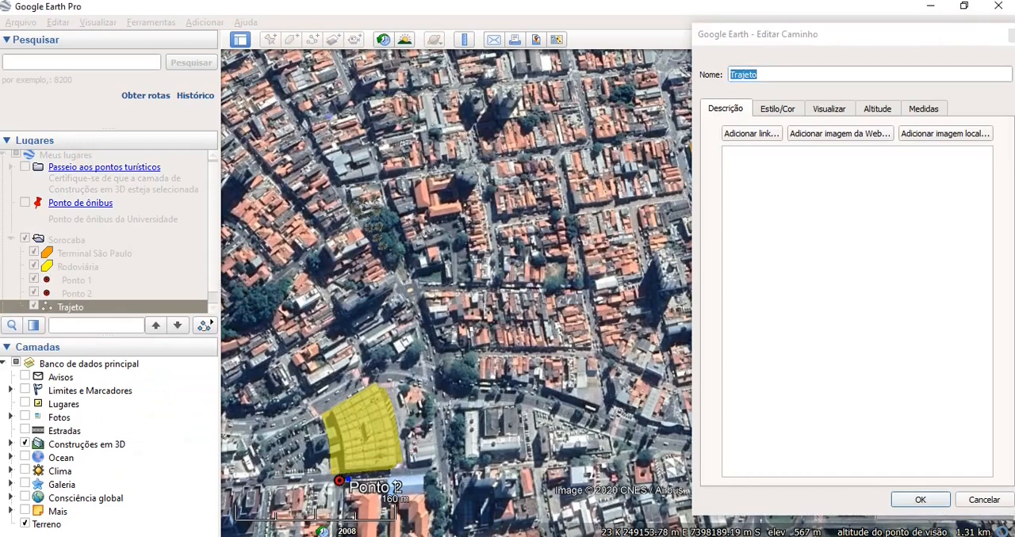
pyautogui.click(444, 469)
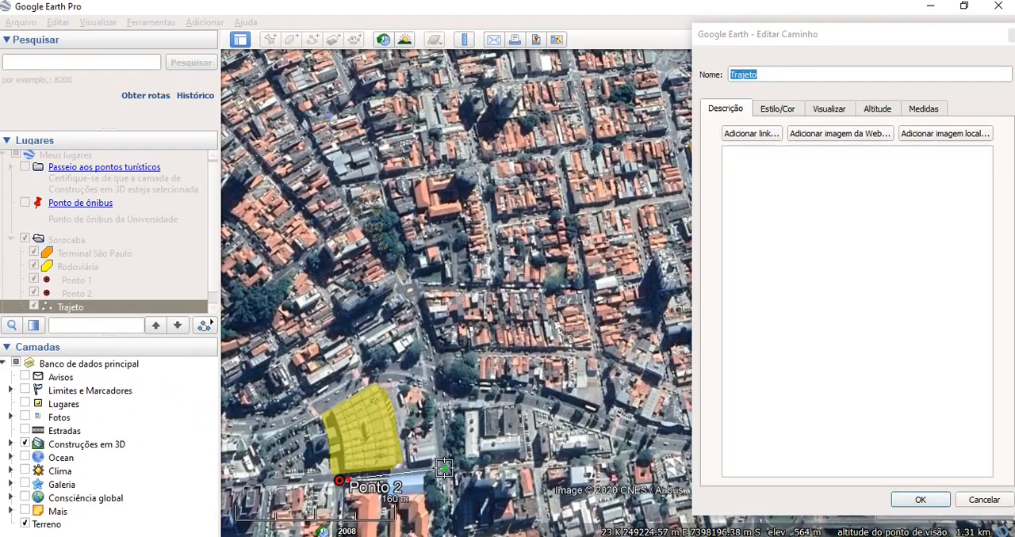
pyautogui.click(438, 397)
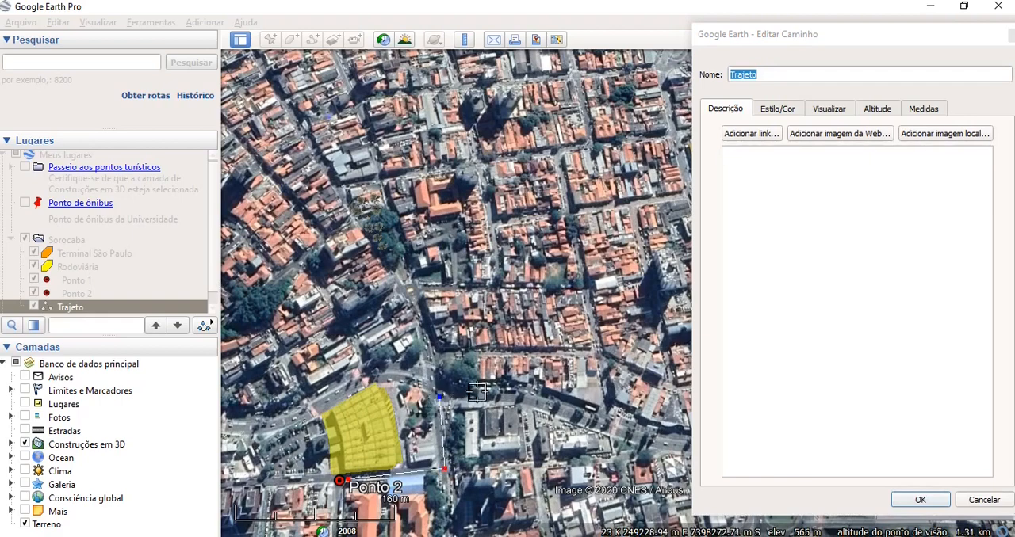
pyautogui.click(521, 395)
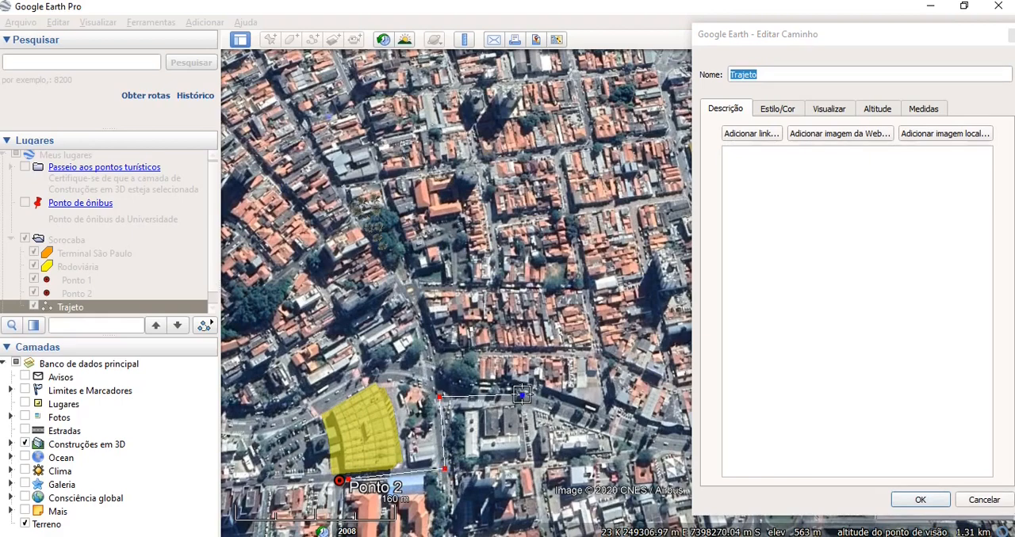
pyautogui.click(610, 426)
# - Continue Trajeto east to the roundabout and north along the riverside avenue, ending at Ponto 1
pyautogui.click(890, 37)
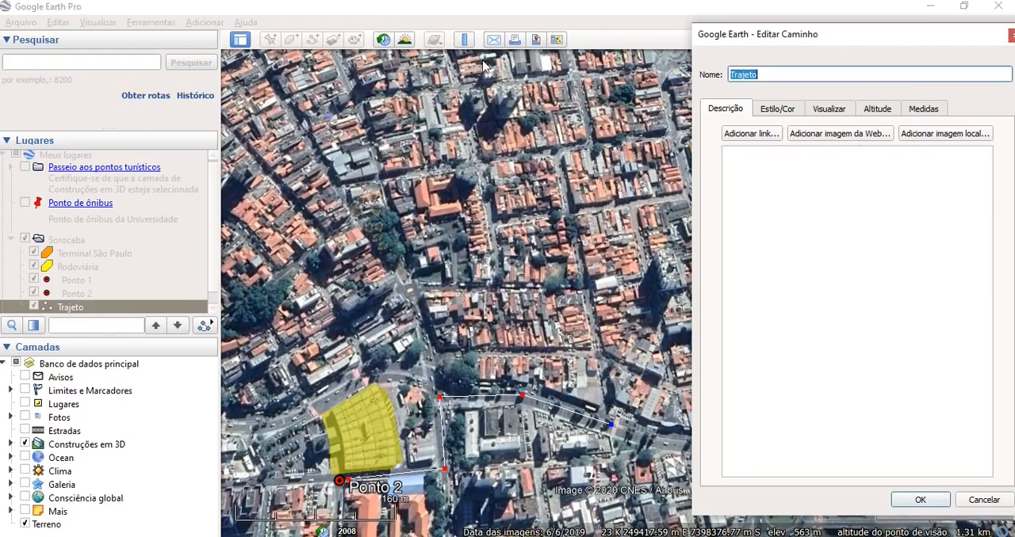
pyautogui.moveTo(833, 34); pyautogui.dragTo(151, 35)
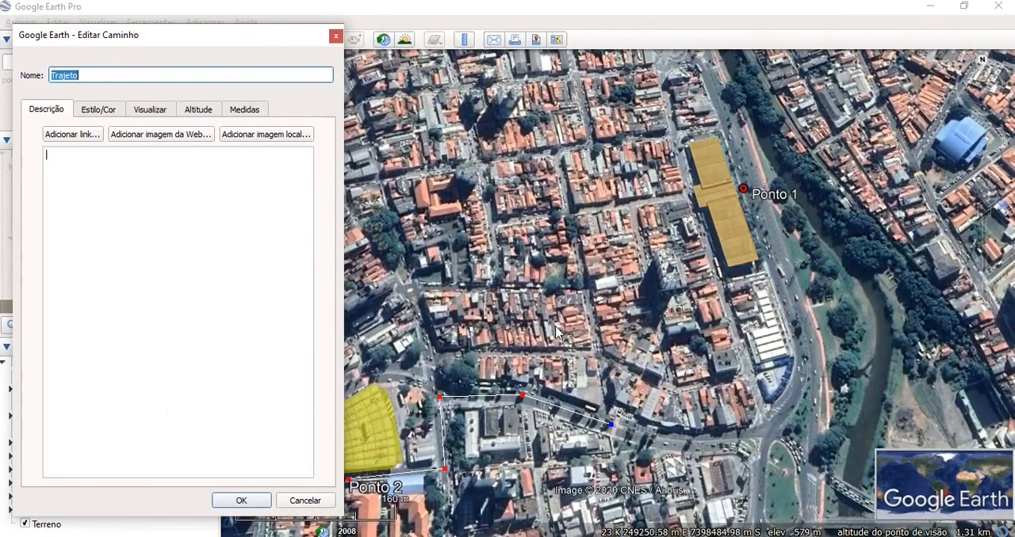
pyautogui.click(704, 438)
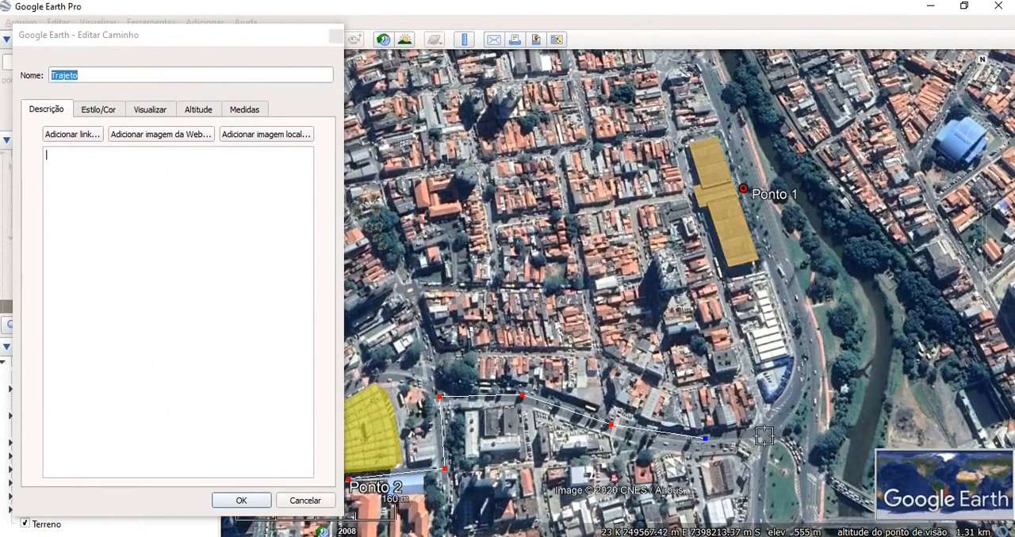
pyautogui.click(794, 397)
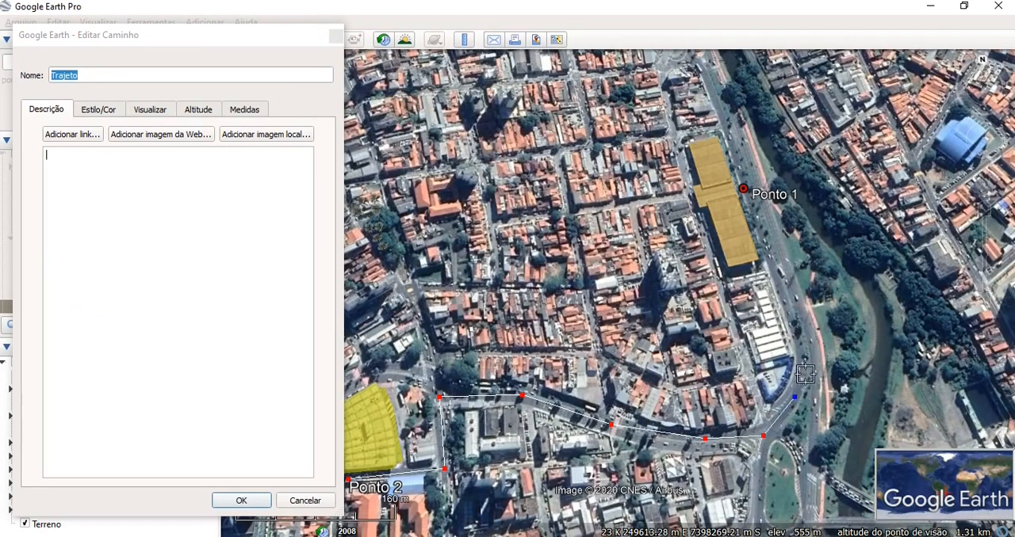
pyautogui.click(802, 354)
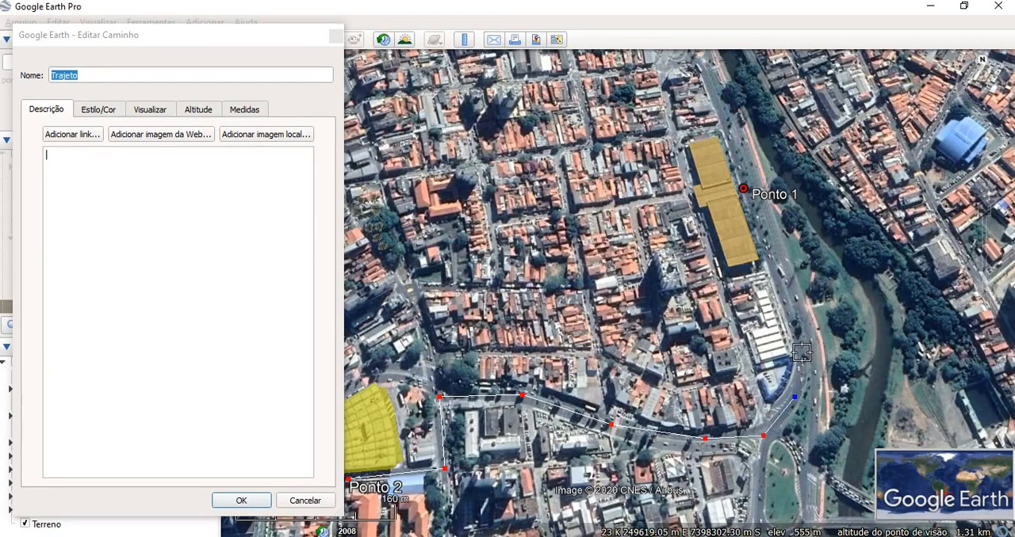
pyautogui.click(782, 292)
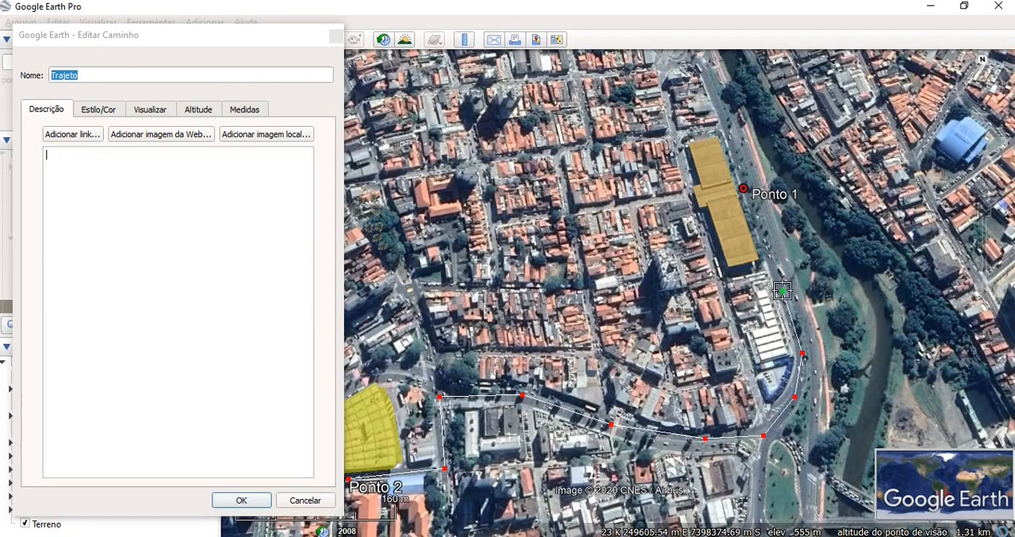
pyautogui.click(756, 218)
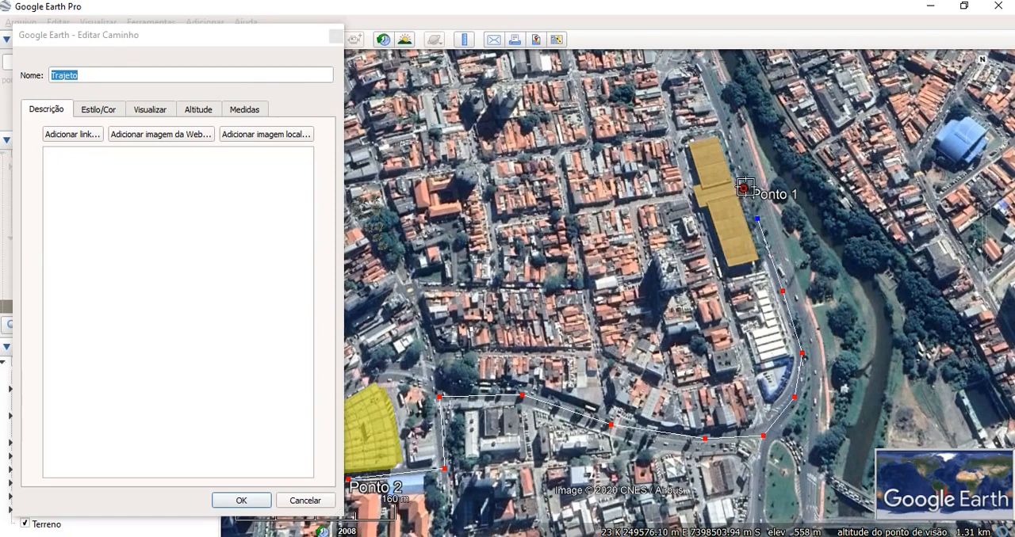
pyautogui.click(746, 198)
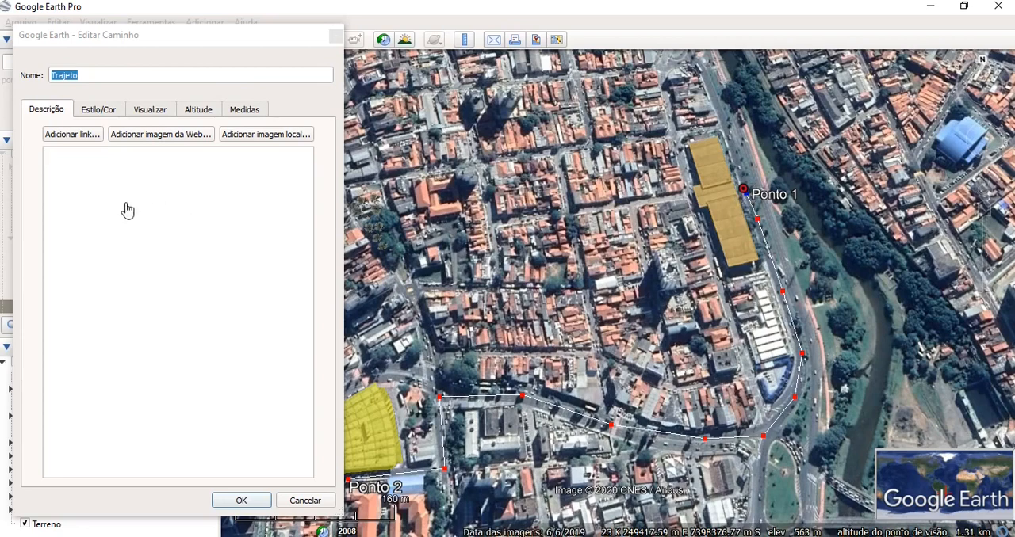
# - Colour the Trajeto line dark red (#aa0000), set its width to 2,0 and save the path
pyautogui.click(98, 111)
pyautogui.click(62, 115)
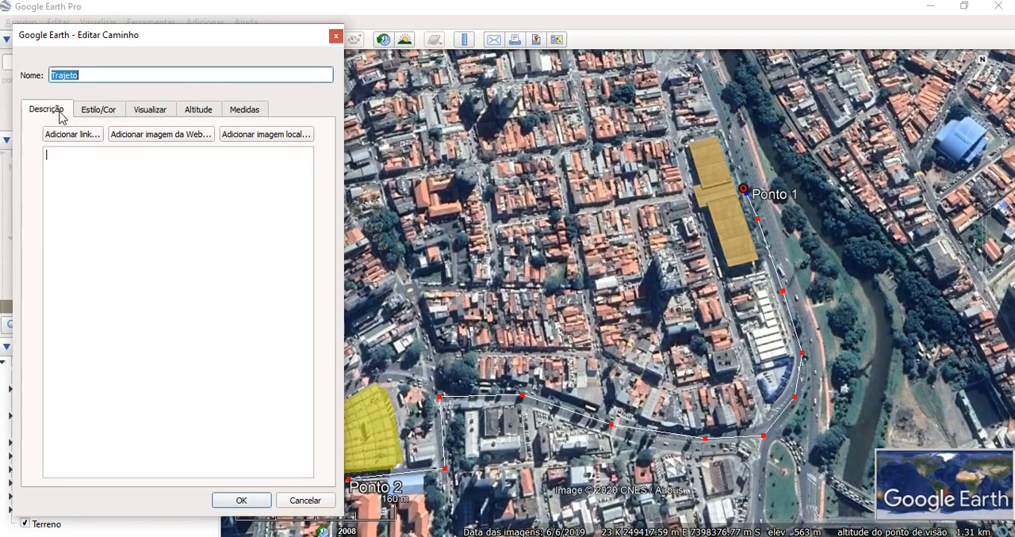
pyautogui.click(96, 116)
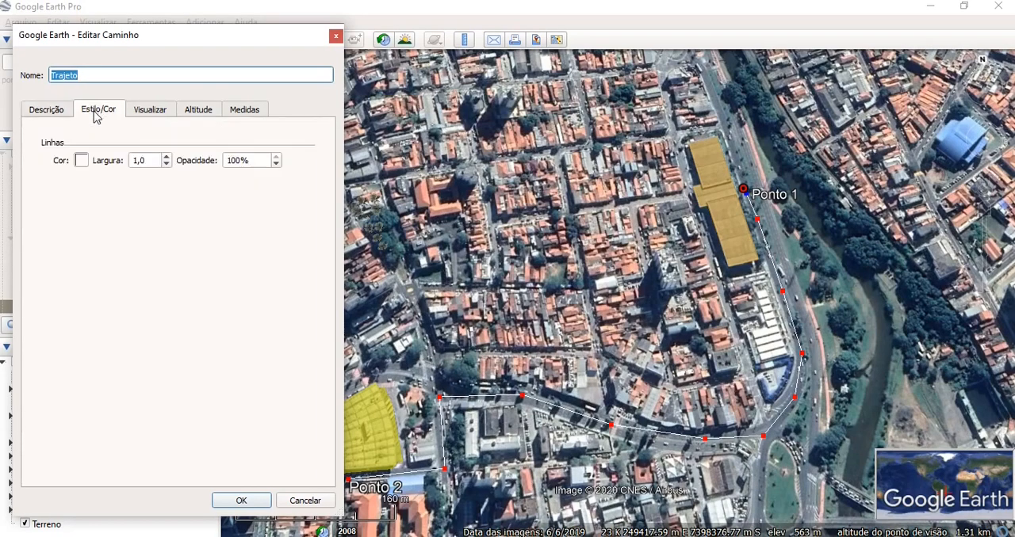
pyautogui.click(81, 161)
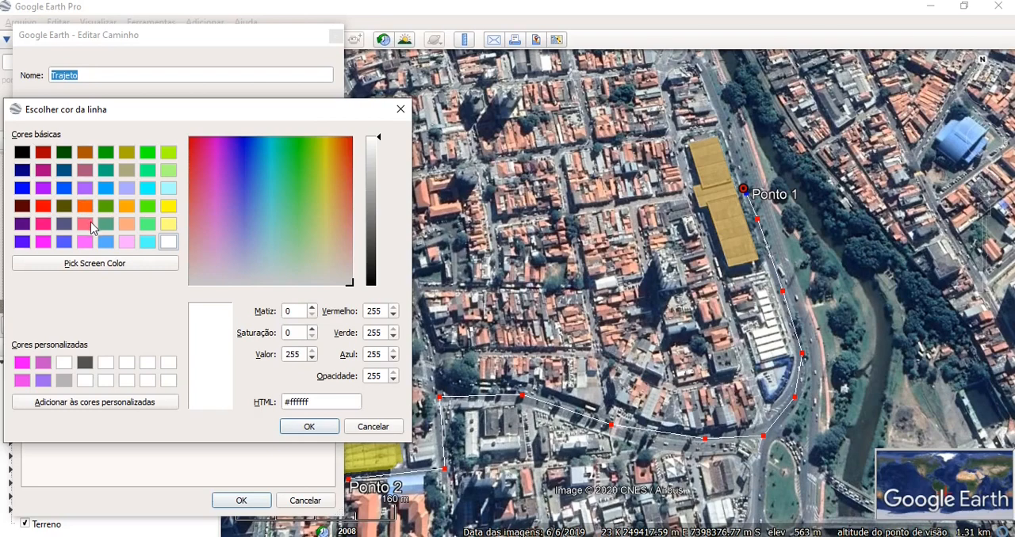
pyautogui.click(43, 153)
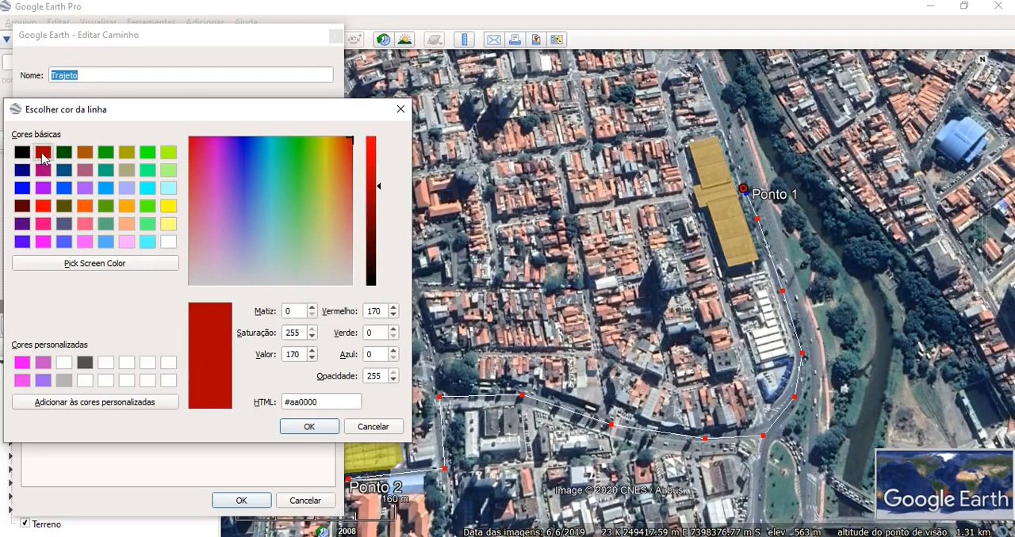
pyautogui.click(306, 429)
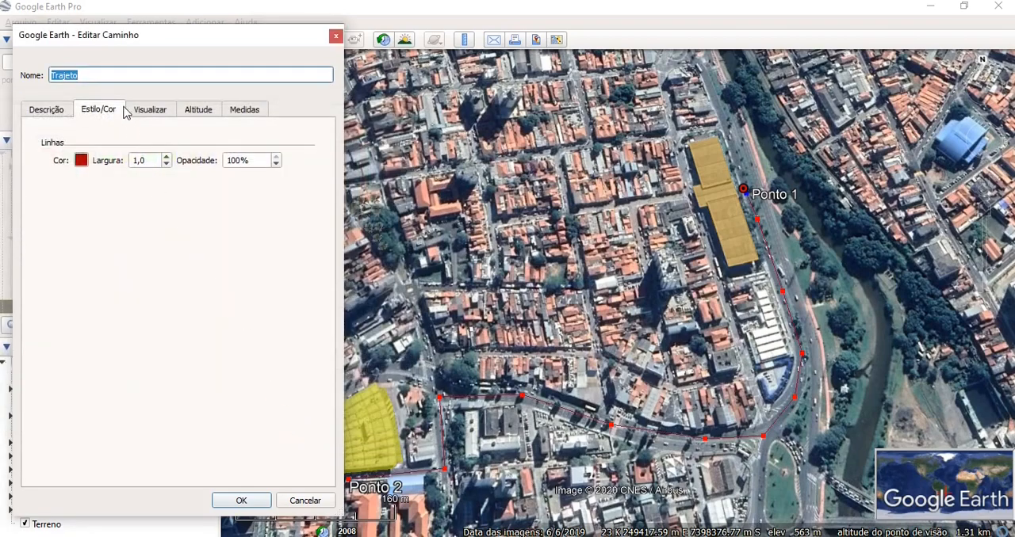
pyautogui.click(168, 159)
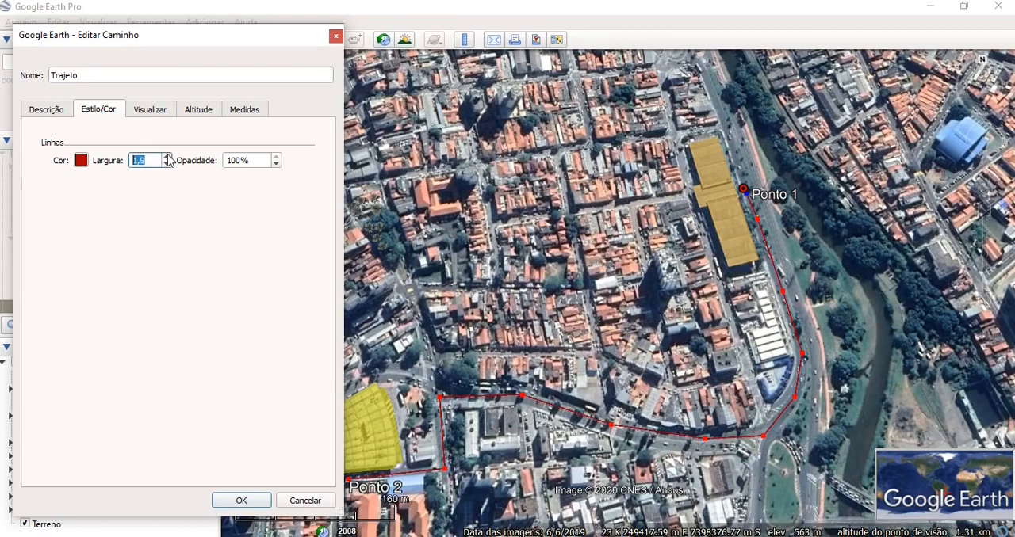
pyautogui.click(241, 502)
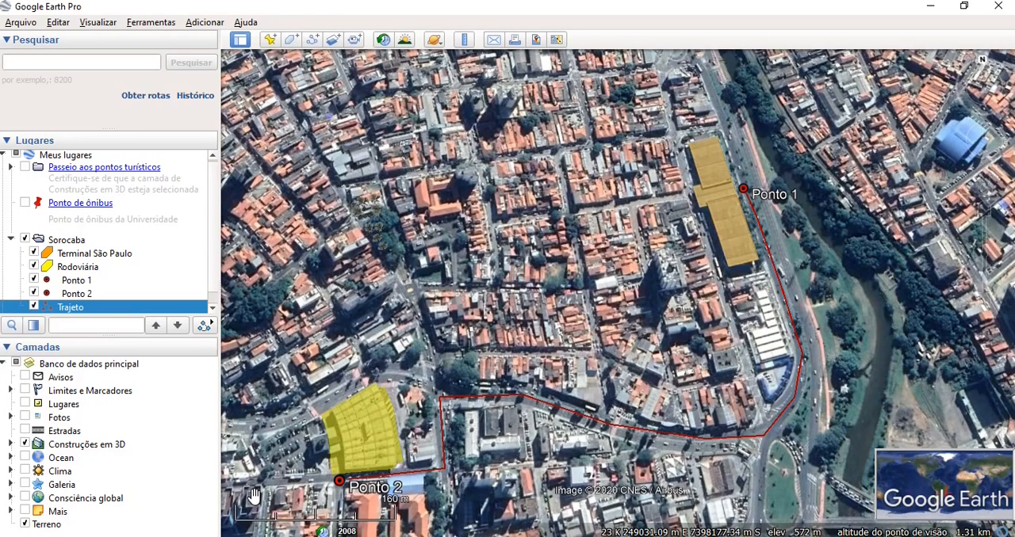
# - Play the tour along Trajeto, save it as Passeio pelo trajeto and close the tour player
pyautogui.click(208, 326)
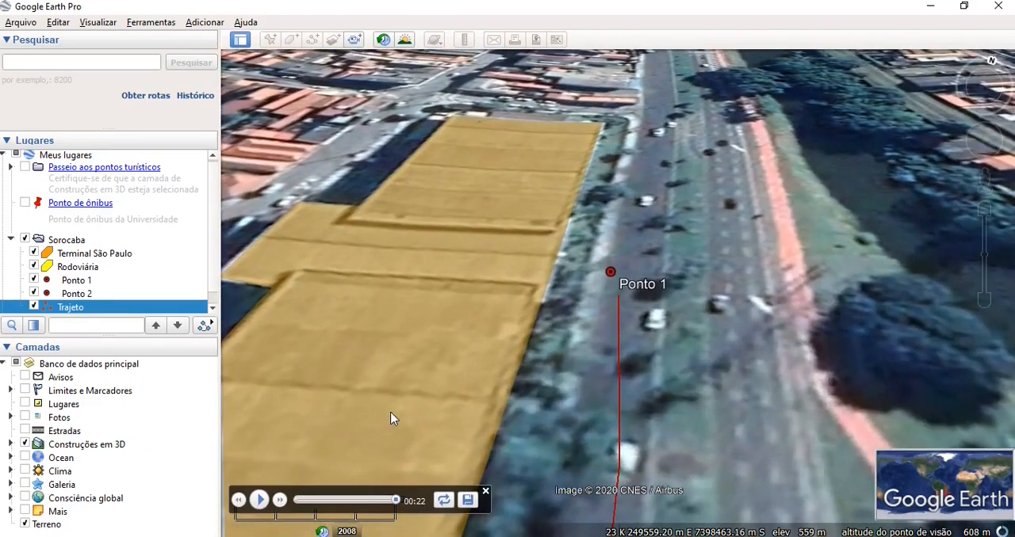
pyautogui.click(467, 500)
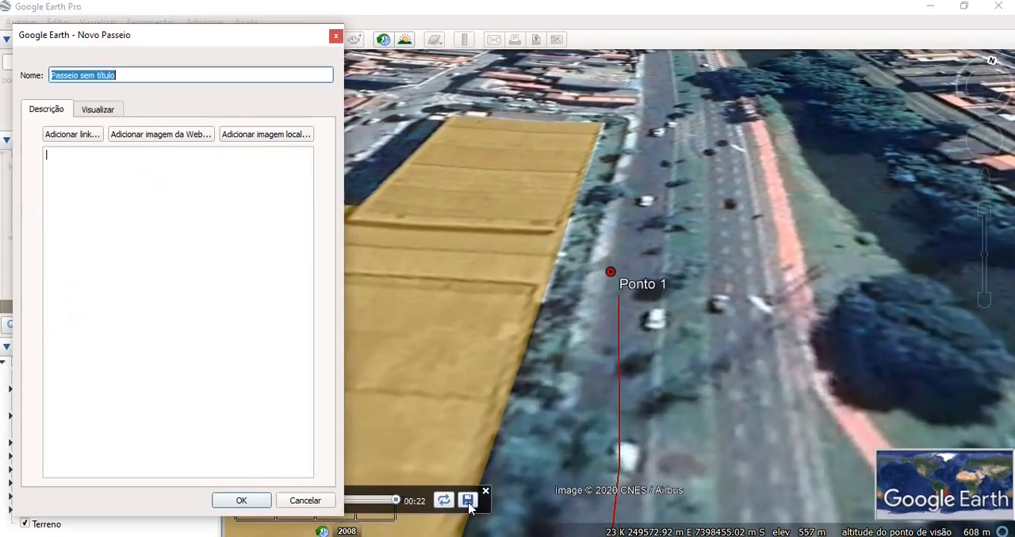
pyautogui.click(127, 77)
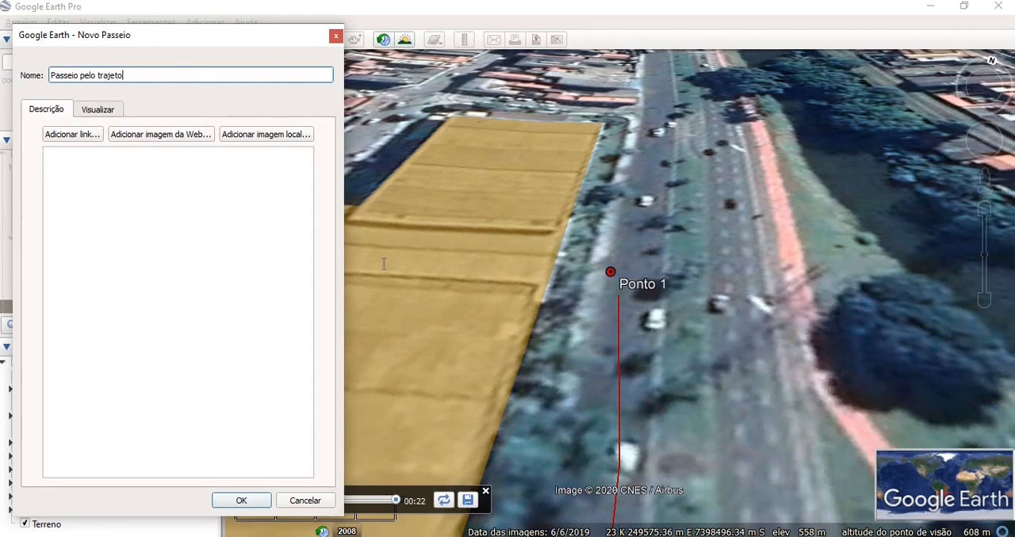
pyautogui.click(236, 502)
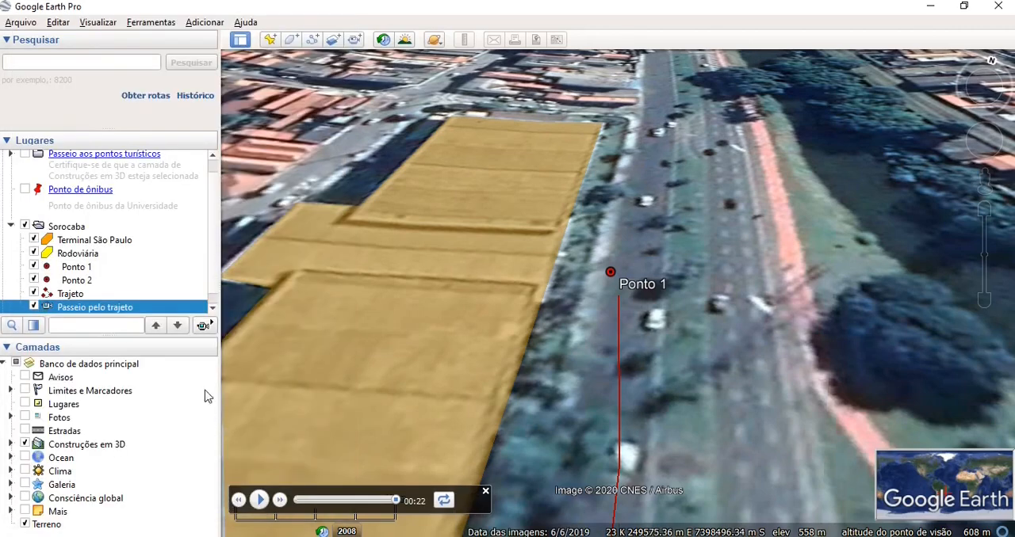
pyautogui.click(485, 492)
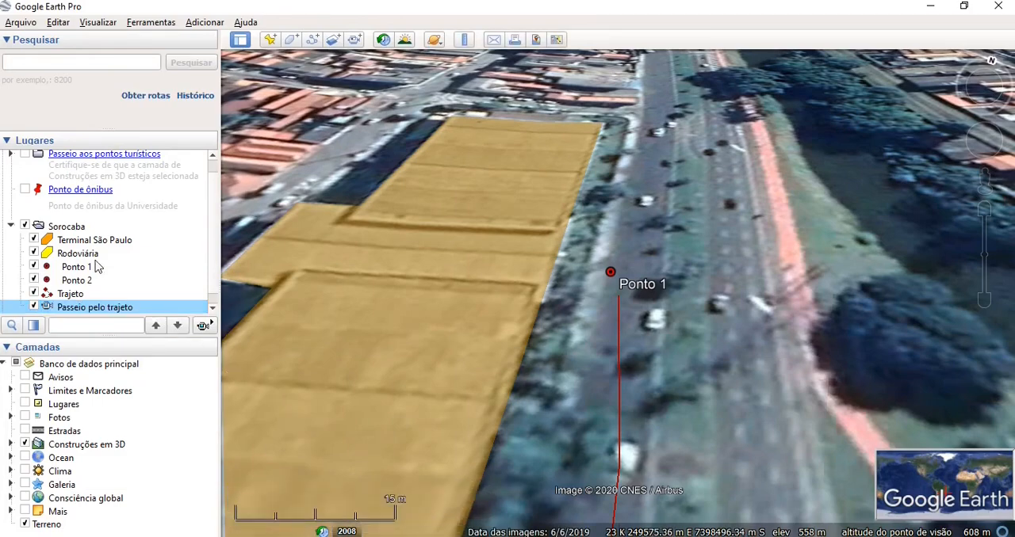
# - Replay the saved tour Passeio pelo trajeto from start to finish
pyautogui.click(67, 227)
pyautogui.scroll(-5, 606, 388)
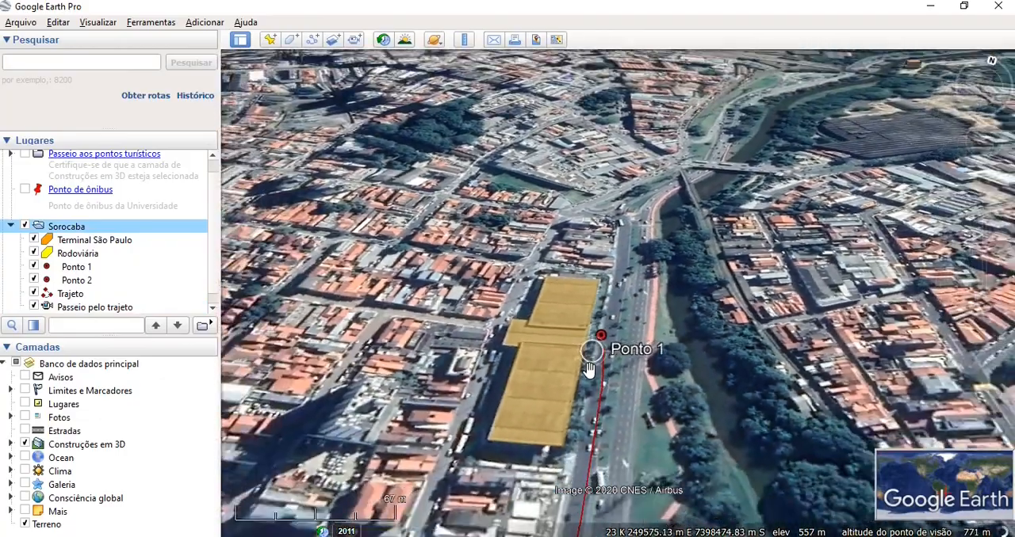
pyautogui.scroll(-2, 589, 371)
pyautogui.moveTo(589, 370); pyautogui.dragTo(592, 215)
pyautogui.moveTo(390, 327); pyautogui.dragTo(527, 328)
pyautogui.scroll(-2, 493, 328)
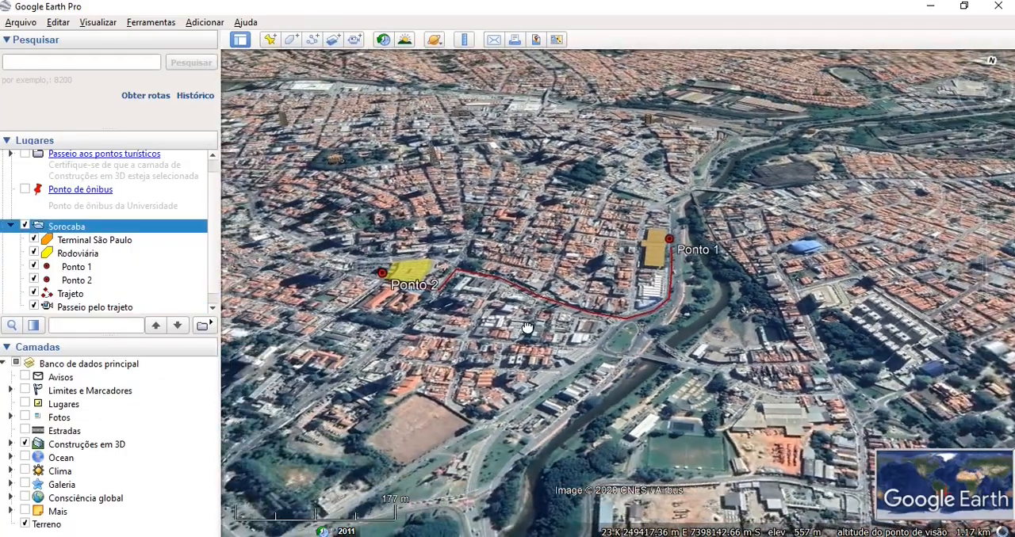
pyautogui.click(125, 307)
pyautogui.click(203, 326)
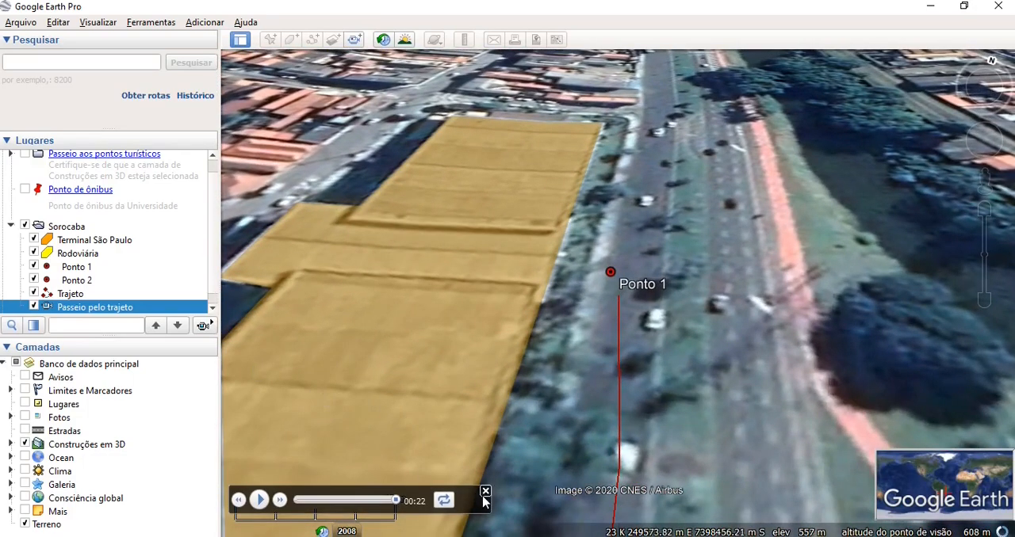
# - Reset the view's tilt to look straight down on the Trajeto route between Ponto 2 and Ponto 1
pyautogui.scroll(-3, 555, 460)
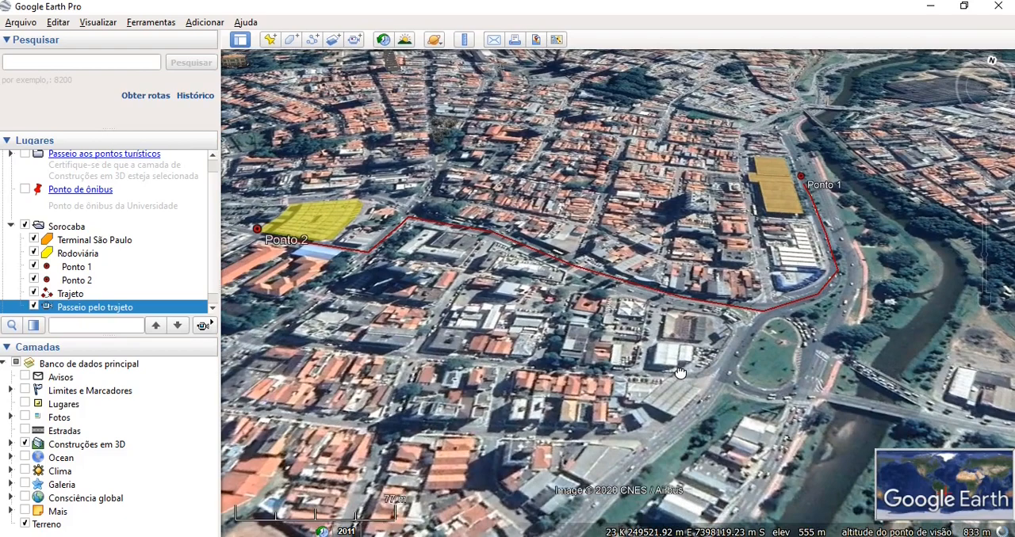
pyautogui.click(95, 23)
pyautogui.moveTo(175, 286)
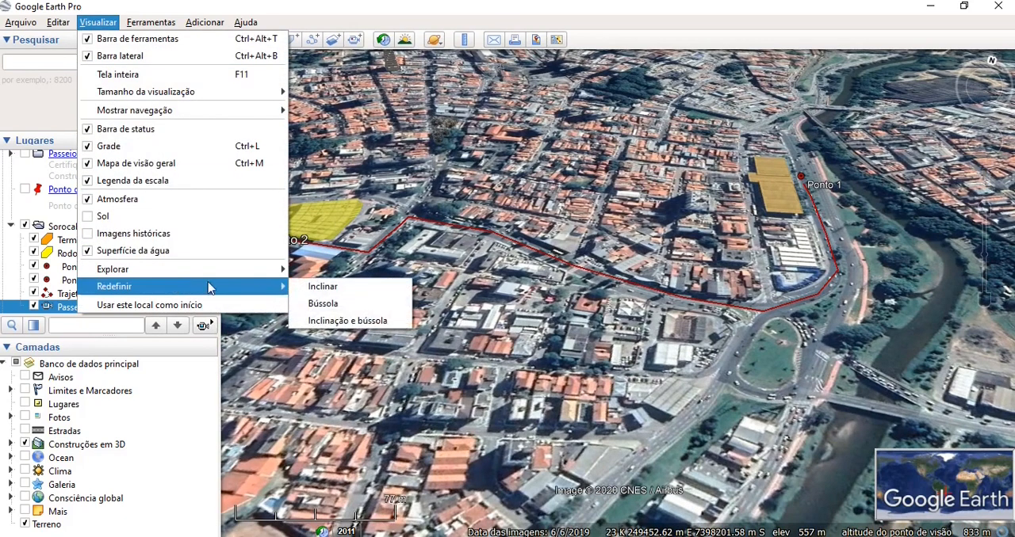
pyautogui.click(321, 287)
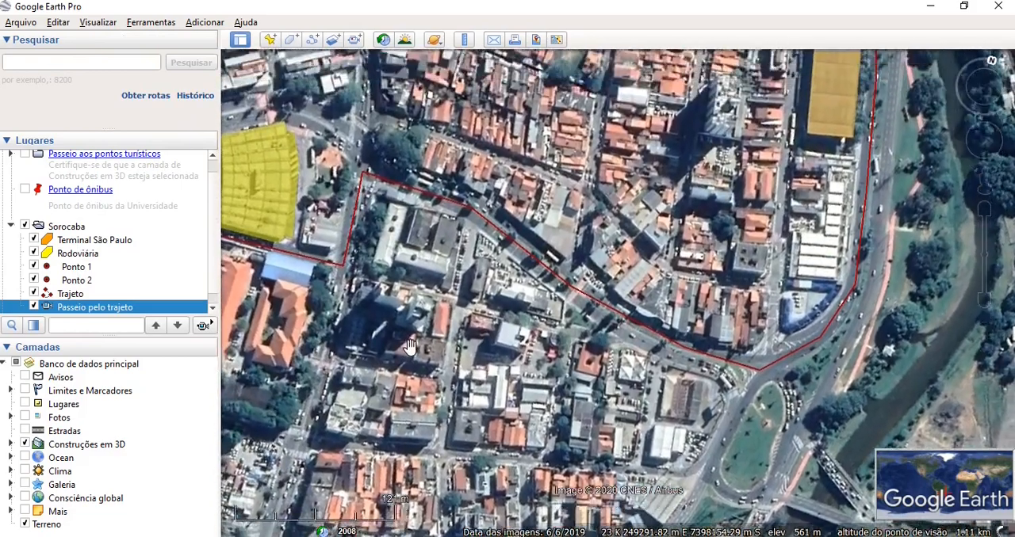
pyautogui.moveTo(410, 346); pyautogui.dragTo(445, 431)
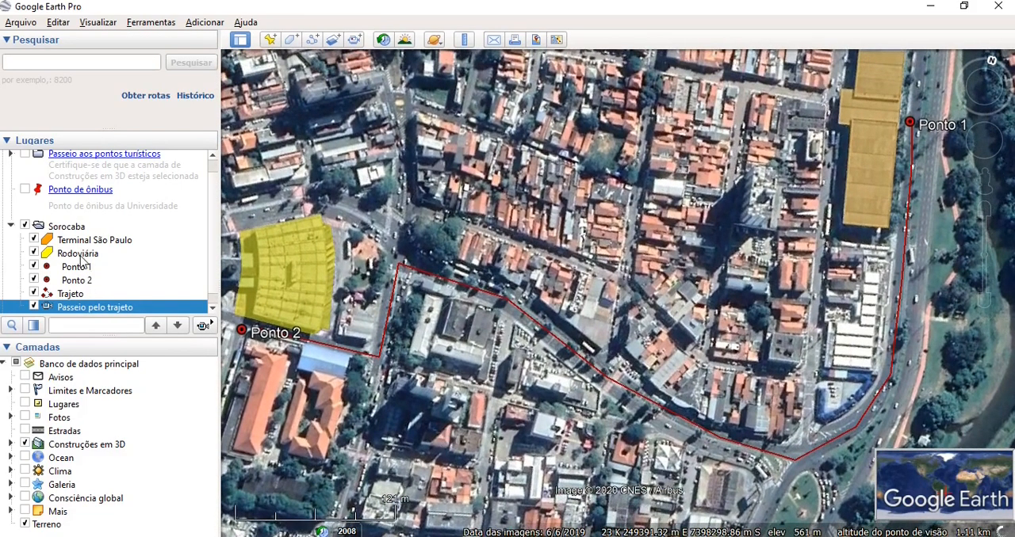
# - Examine the elevation profile of the Trajeto path twice, closing the graph each time
pyautogui.rightClick(77, 293)
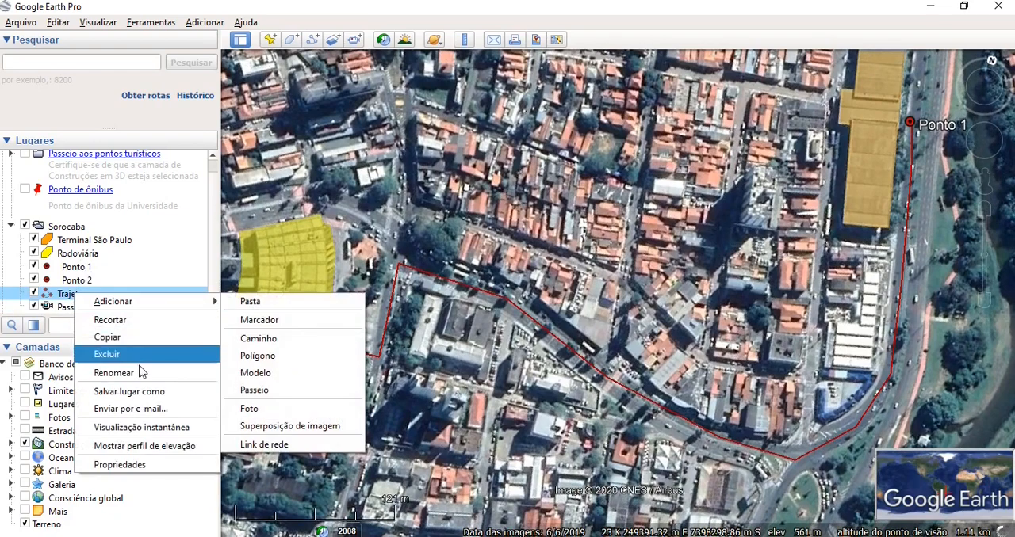
pyautogui.click(144, 447)
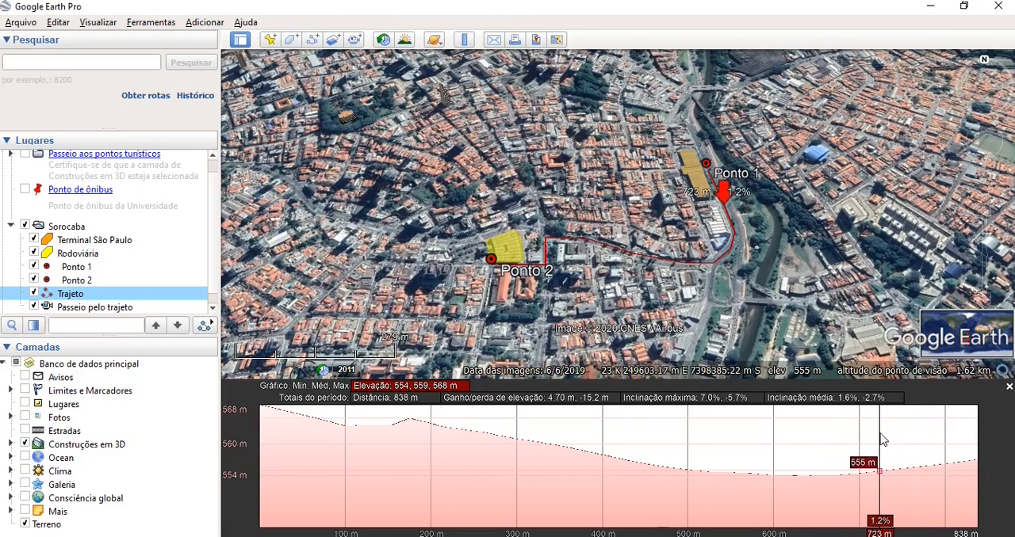
pyautogui.click(1010, 389)
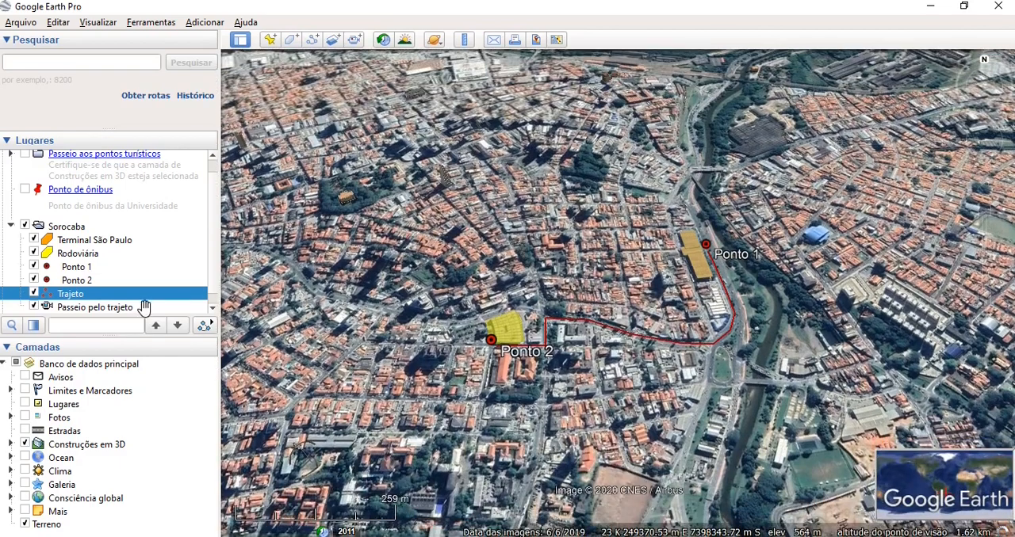
pyautogui.rightClick(130, 296)
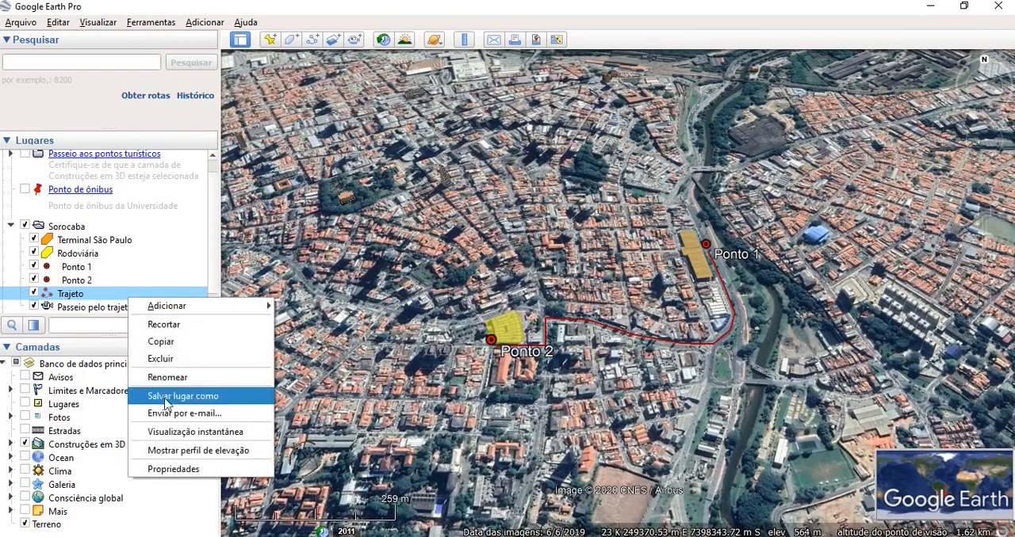
pyautogui.click(176, 452)
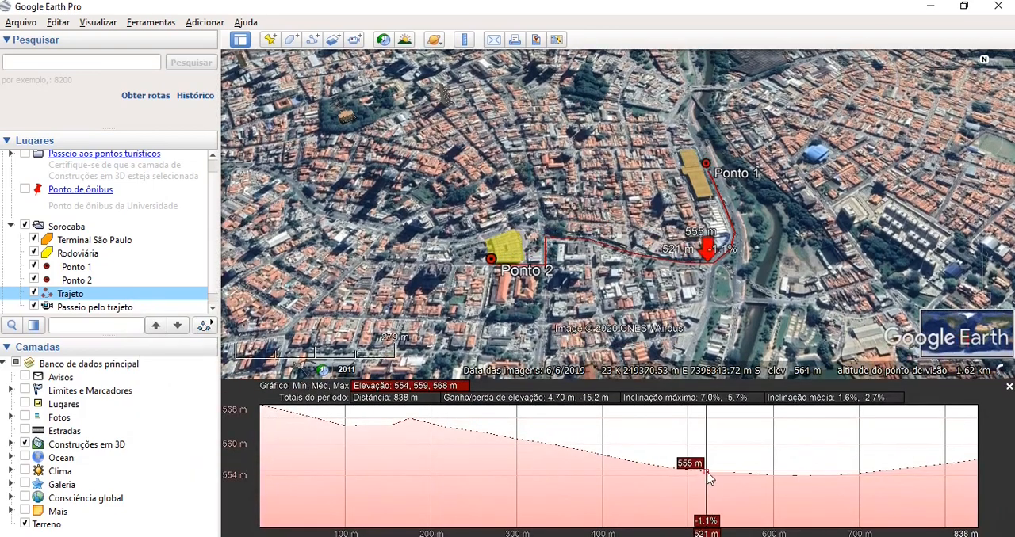
pyautogui.click(1009, 388)
# - Return to a closer top-down view of the whole route by resetting the tilt
pyautogui.scroll(3, 646, 359)
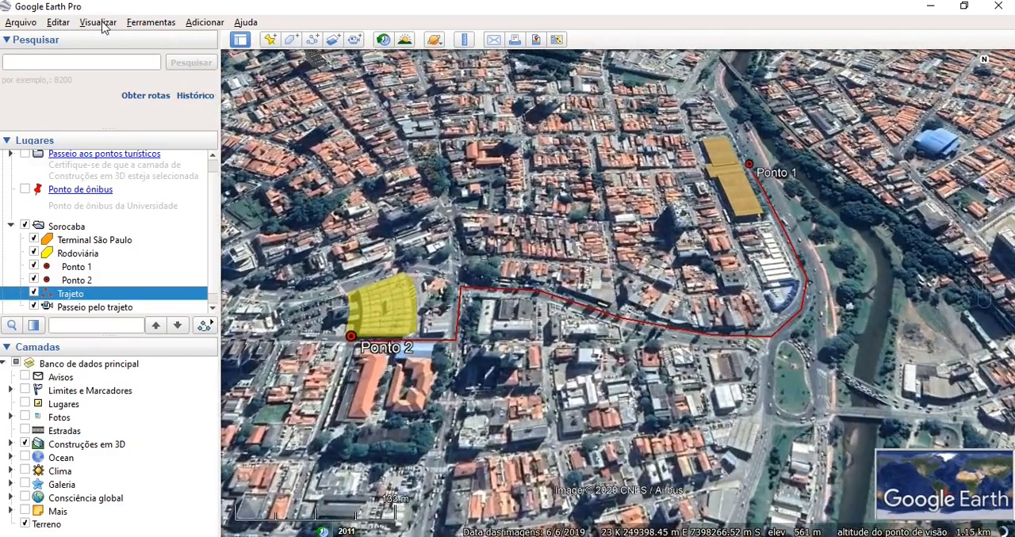
pyautogui.click(102, 24)
pyautogui.moveTo(134, 287)
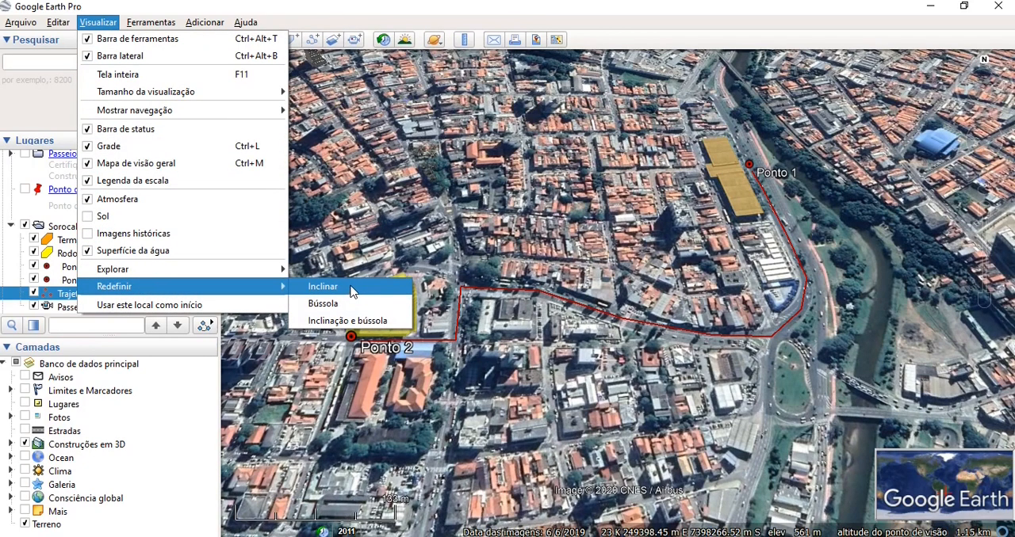
pyautogui.click(353, 293)
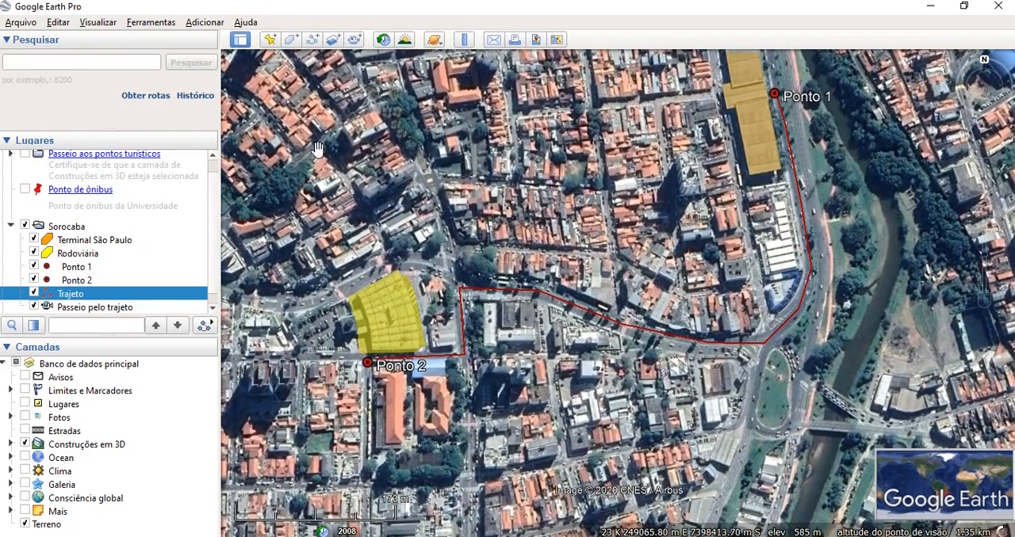
# - Preview sunlight over the landscape, move the time to 3:39 tarde/noite on 3/18/2020, and close the time control
pyautogui.click(405, 41)
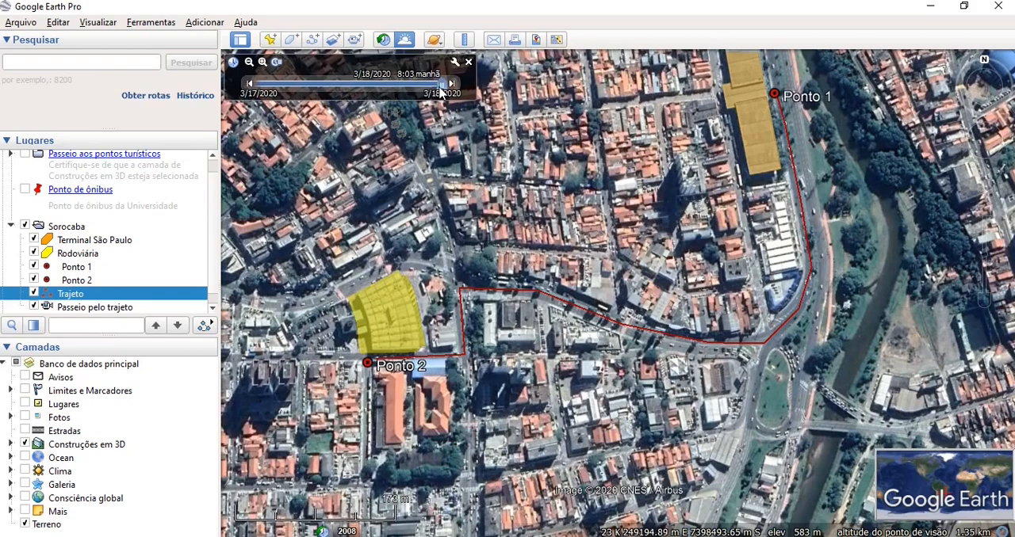
pyautogui.moveTo(440, 90)
pyautogui.mouseDown()
pyautogui.moveTo(257, 88)
pyautogui.moveTo(449, 97)
pyautogui.mouseUp()
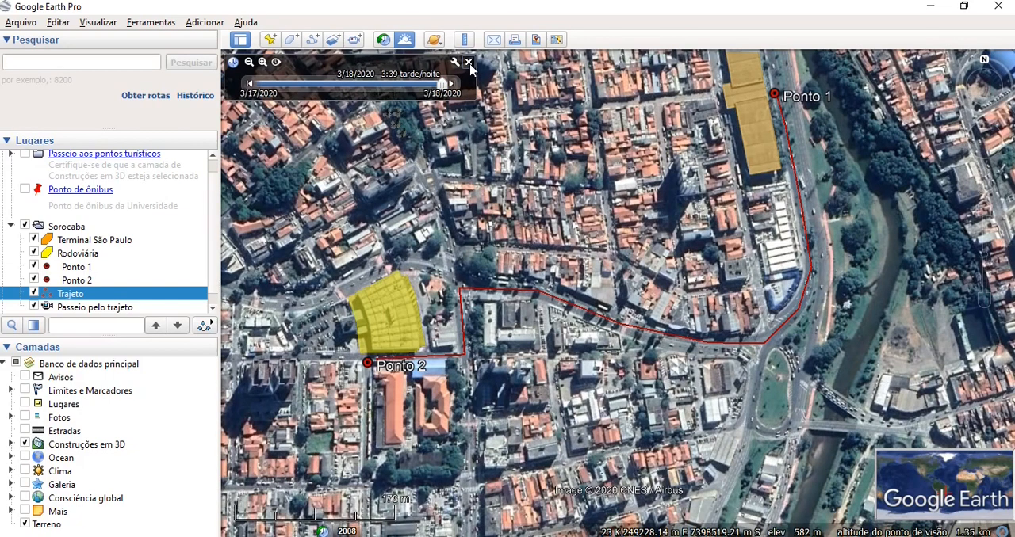
pyautogui.click(469, 62)
pyautogui.moveTo(550, 105); pyautogui.dragTo(561, 164)
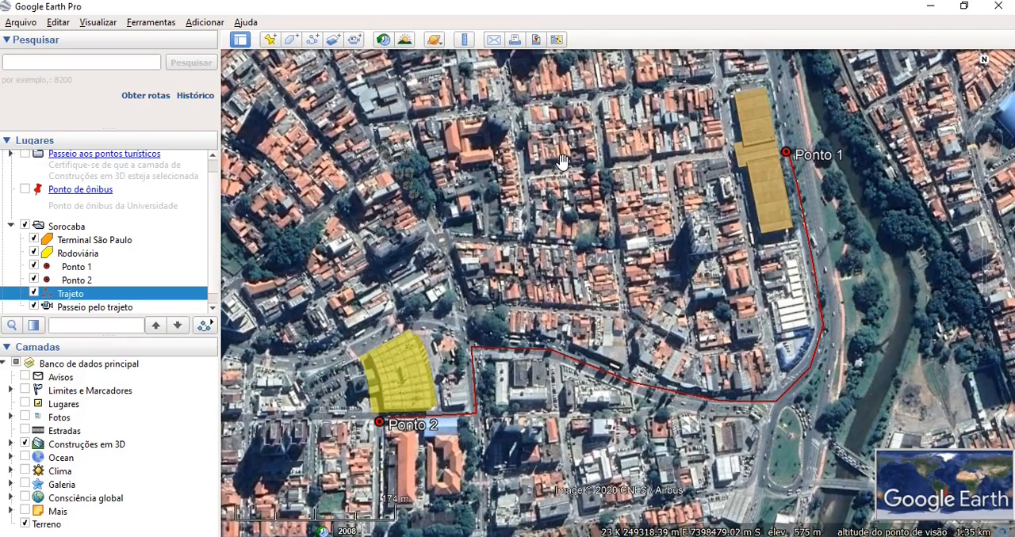
# - Save the Sorocaba folder as the KMZ file Sorocaba1 in Google Earth > arquivos kml
pyautogui.click(66, 228)
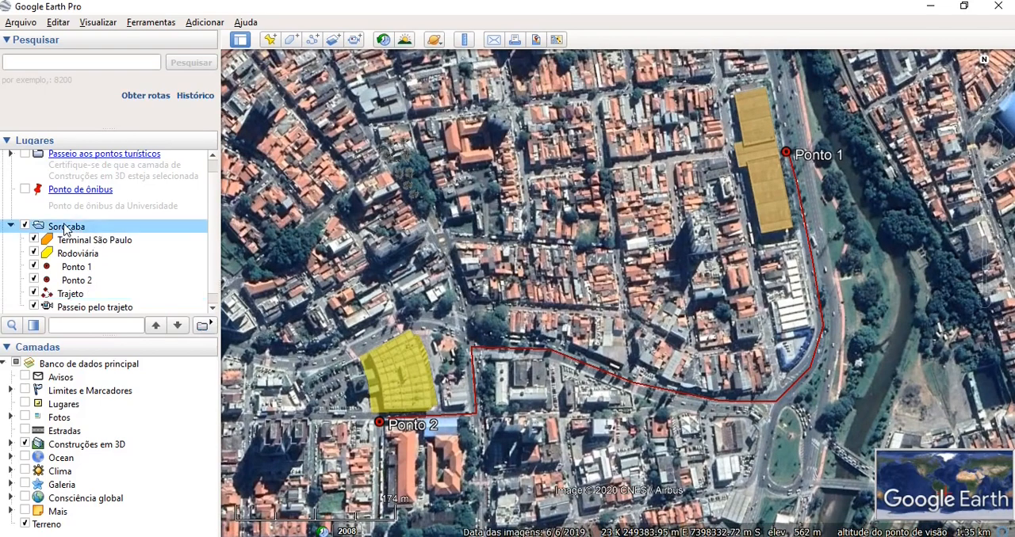
pyautogui.rightClick(66, 228)
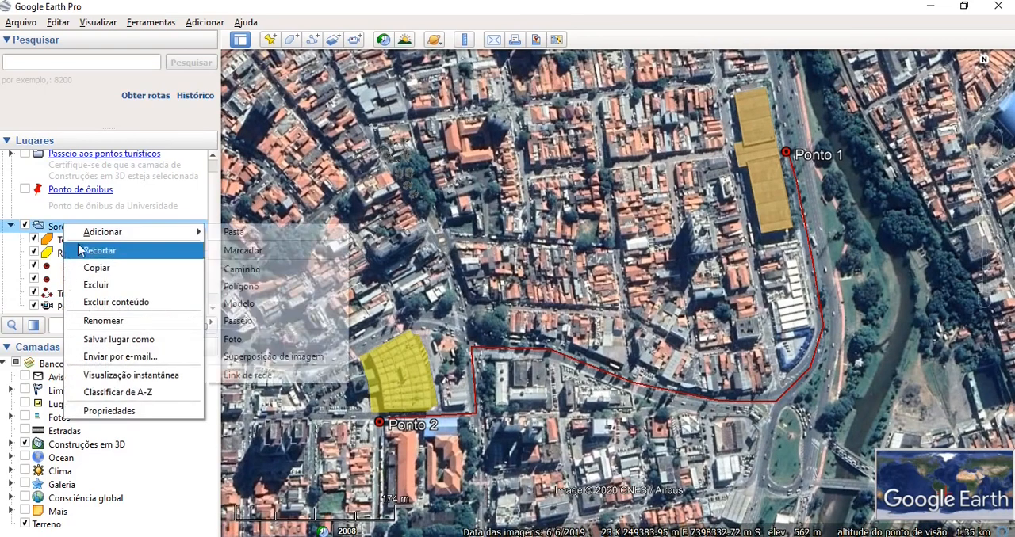
pyautogui.click(129, 341)
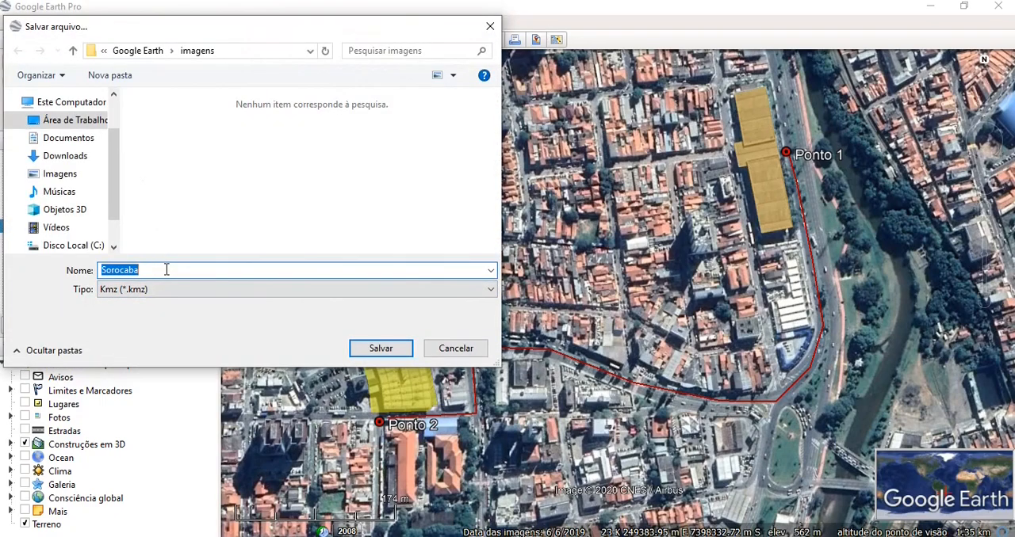
pyautogui.click(146, 50)
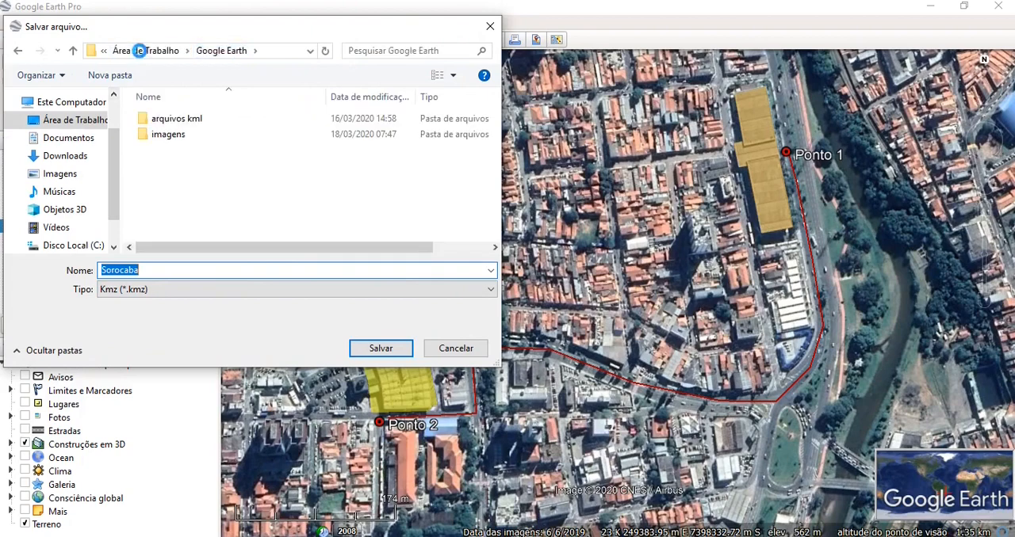
pyautogui.doubleClick(164, 121)
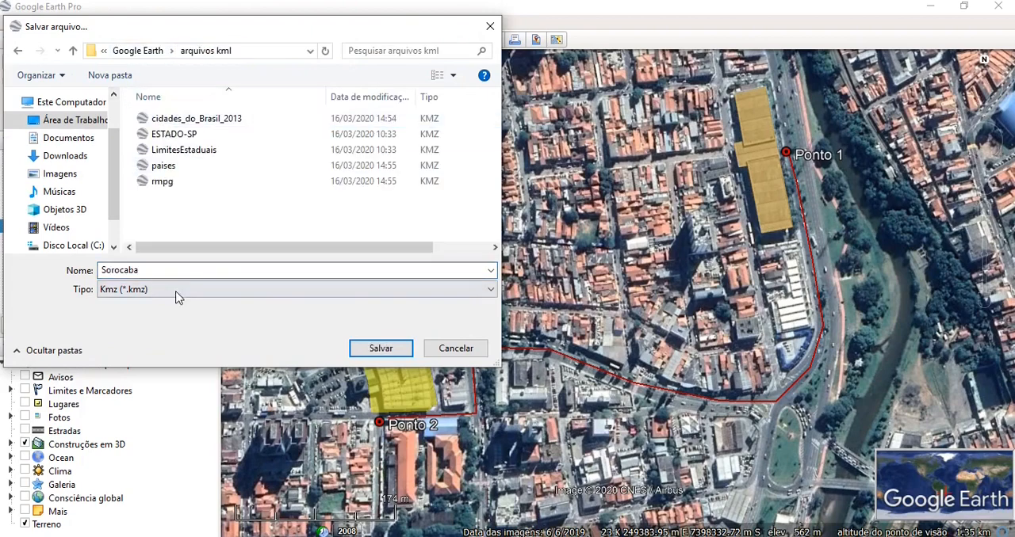
pyautogui.click(153, 271)
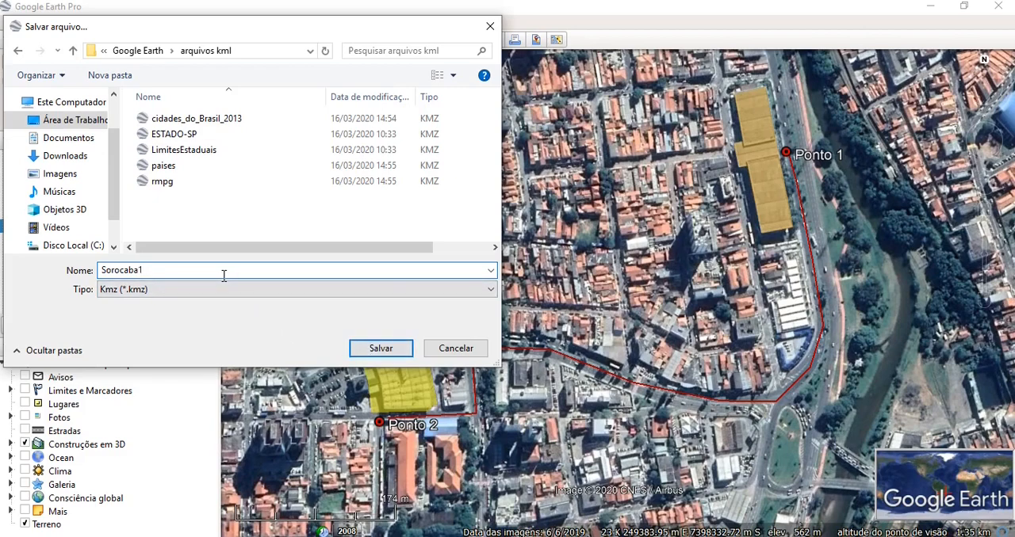
pyautogui.click(382, 349)
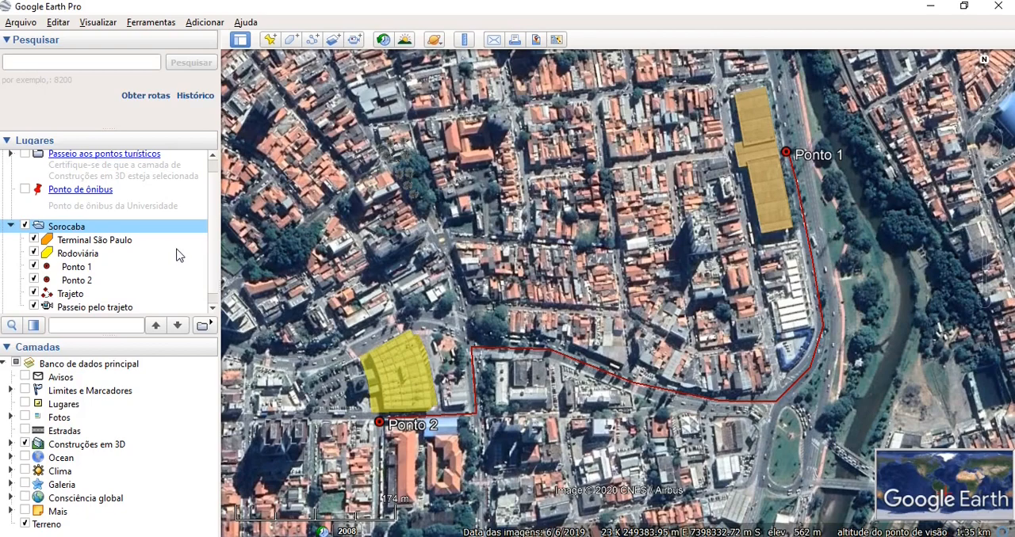
# - Measure the straight-line distance in metres from the Rodoviária polygon to the Terminal São Paulo polygon, and clear the measurement
pyautogui.click(465, 41)
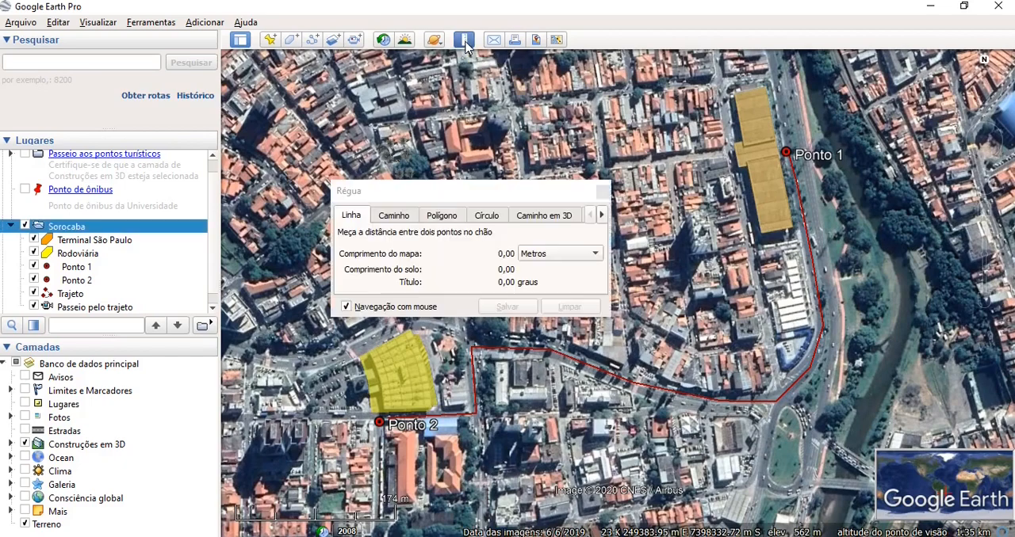
pyautogui.moveTo(496, 193); pyautogui.dragTo(218, 111)
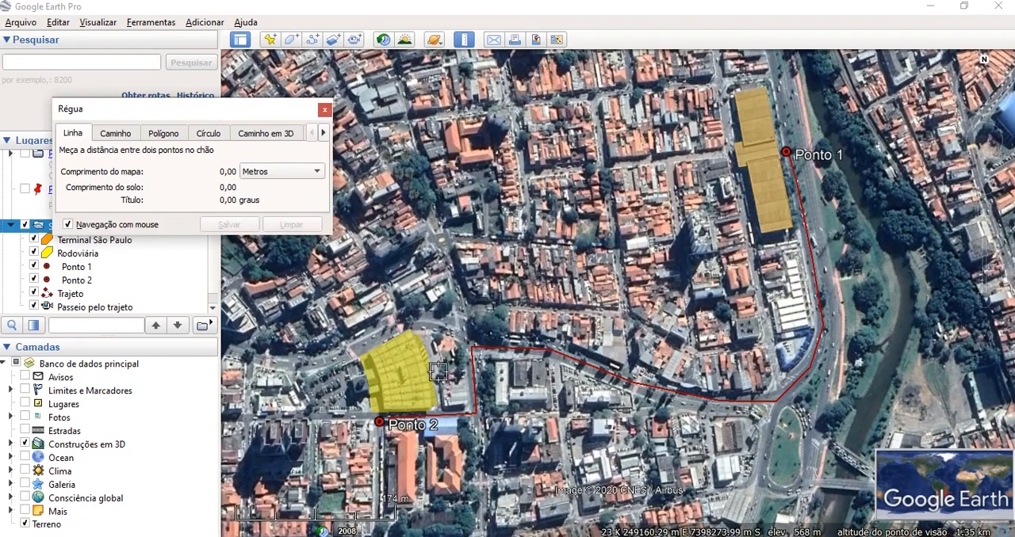
pyautogui.click(439, 403)
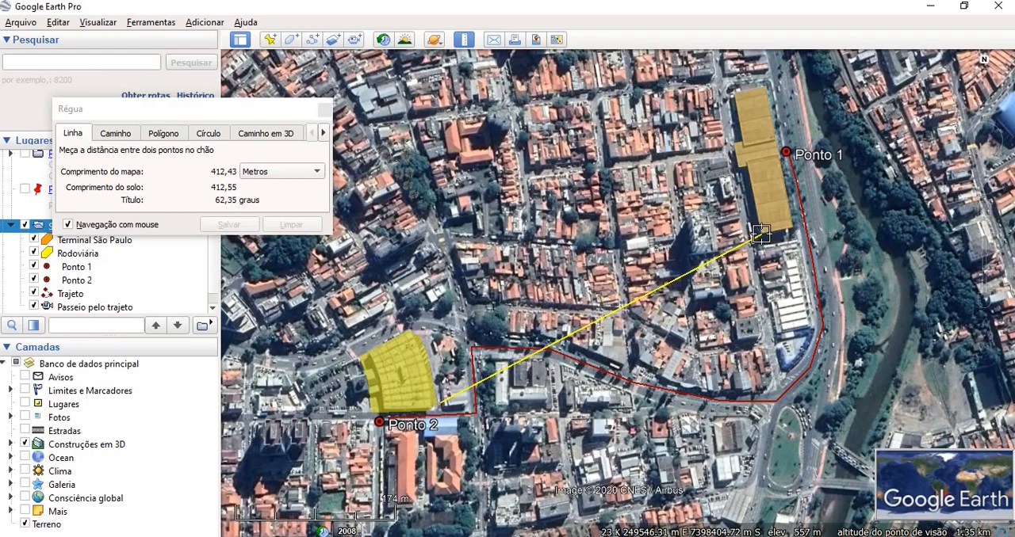
pyautogui.click(760, 233)
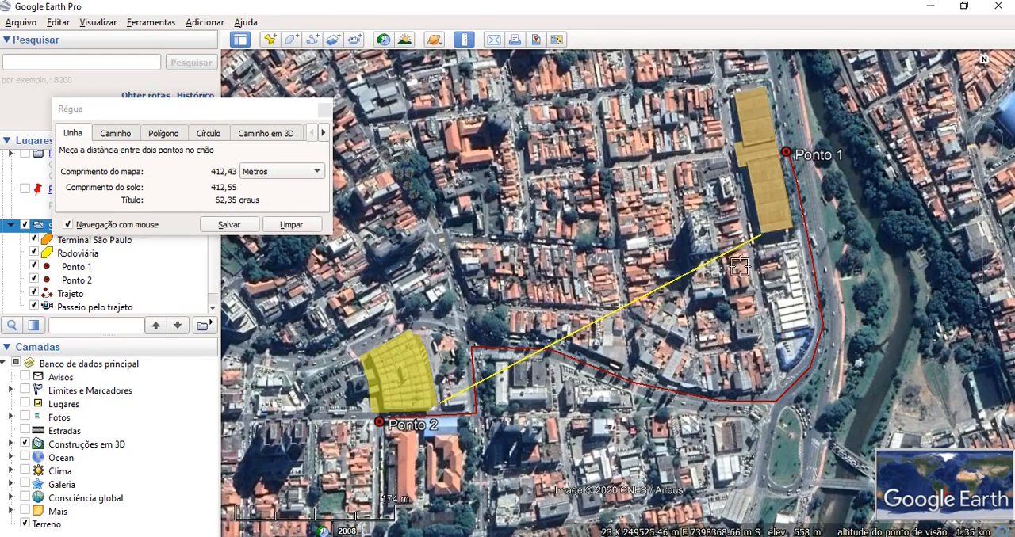
pyautogui.click(291, 226)
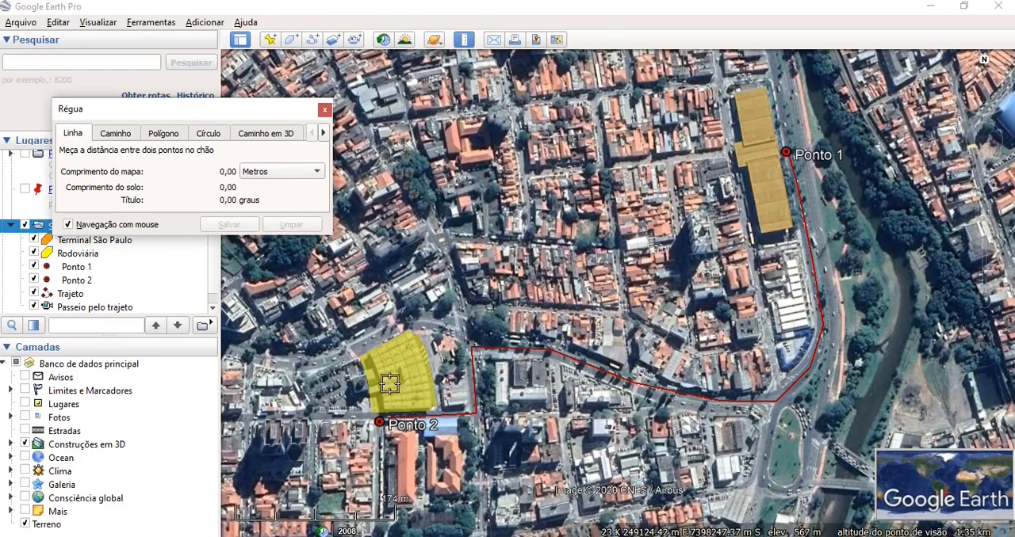
# - Measure a straight line from Ponto 2 to Ponto 1, save it as Medida da linha and select it among the places
pyautogui.click(379, 421)
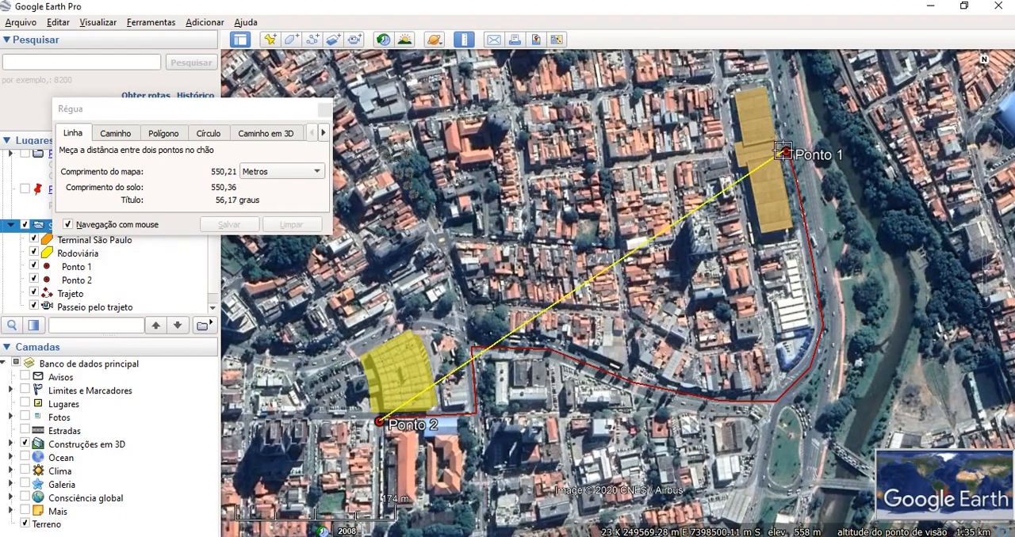
pyautogui.click(783, 152)
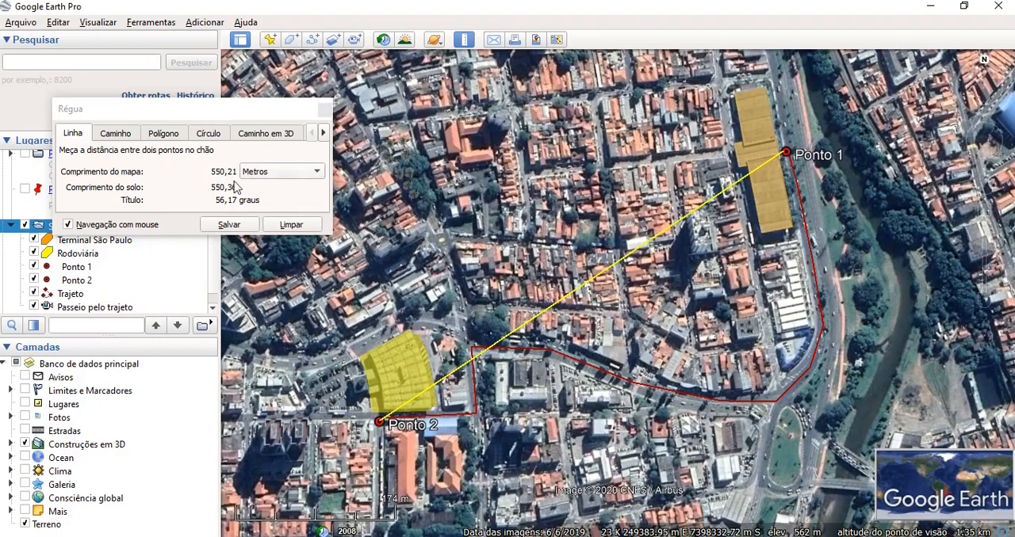
pyautogui.click(229, 225)
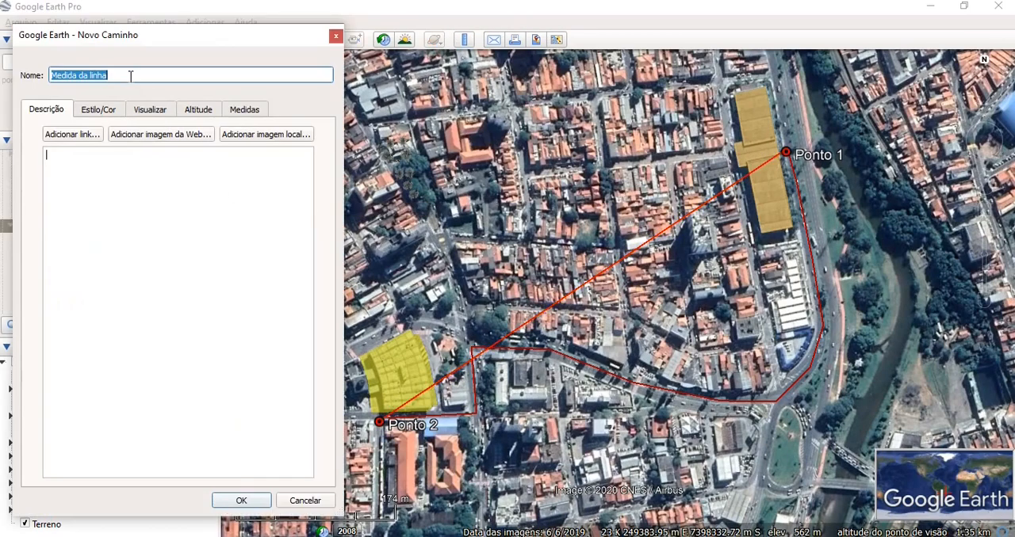
pyautogui.click(241, 501)
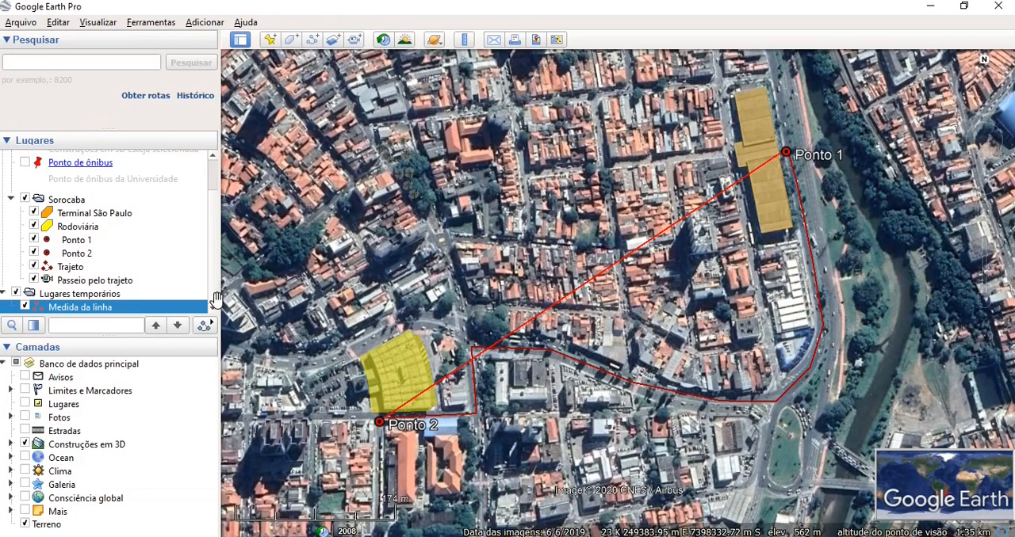
pyautogui.click(136, 311)
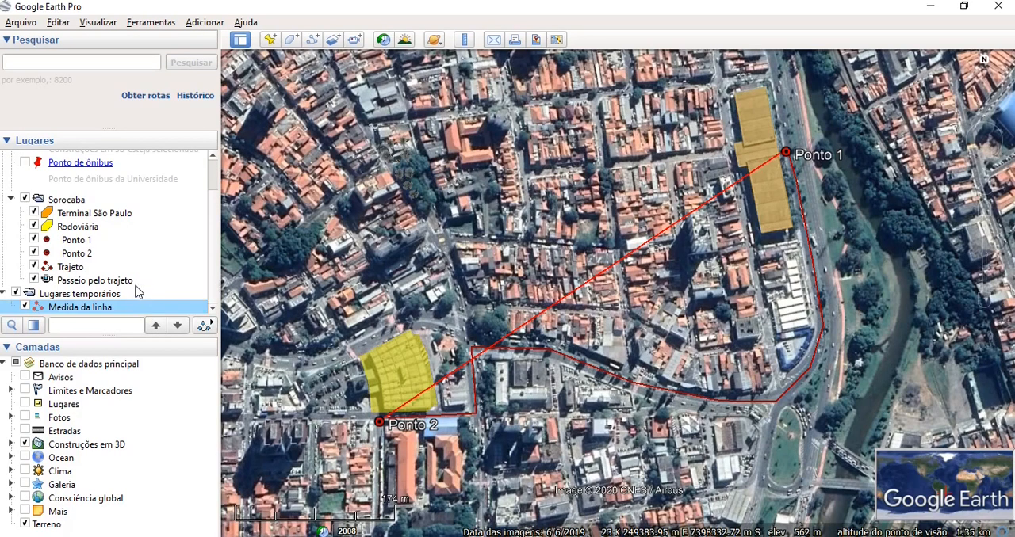
# - Move Medida da linha into the Sorocaba folder and show its length in metres in its properties
pyautogui.moveTo(137, 272); pyautogui.dragTo(139, 250)
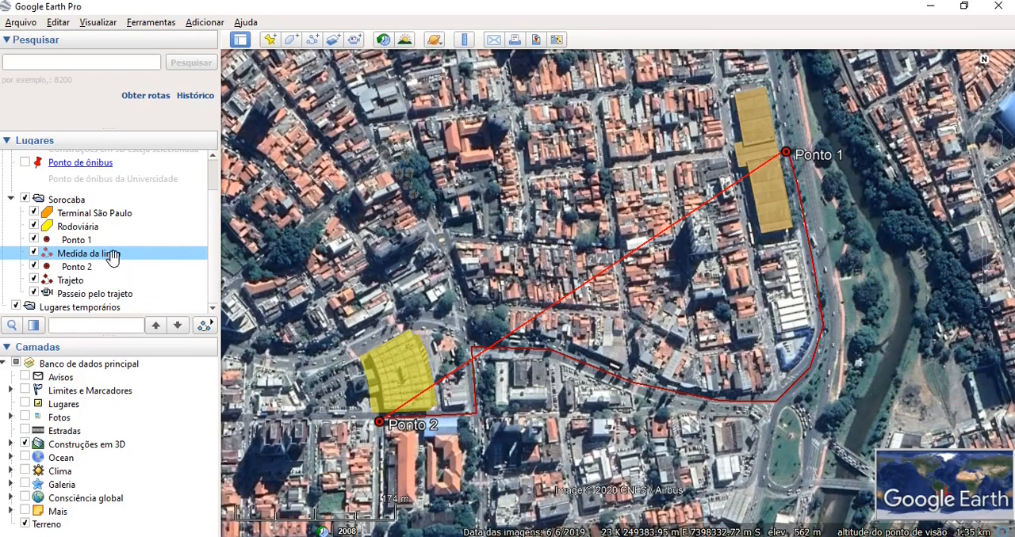
pyautogui.rightClick(115, 261)
pyautogui.click(159, 426)
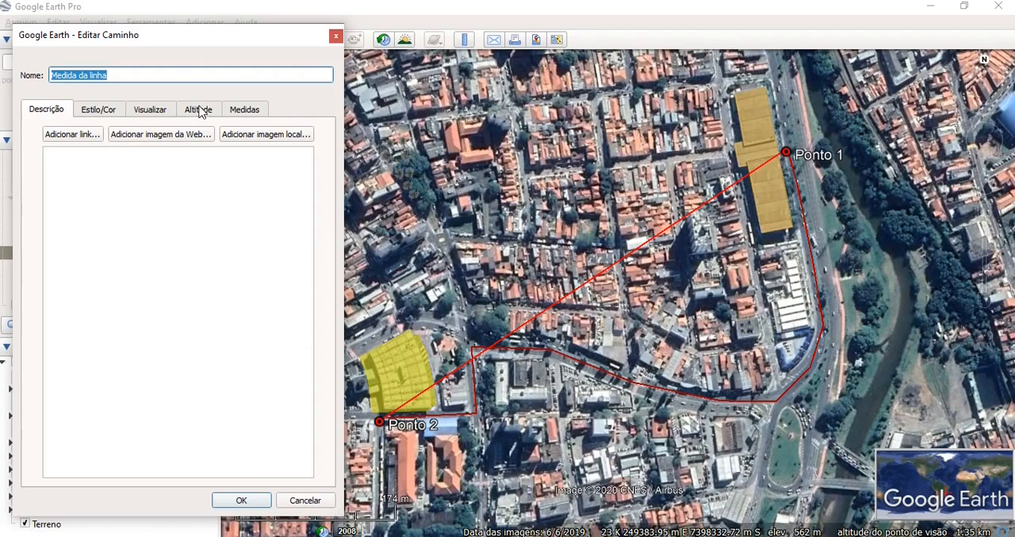
pyautogui.click(236, 113)
pyautogui.click(214, 136)
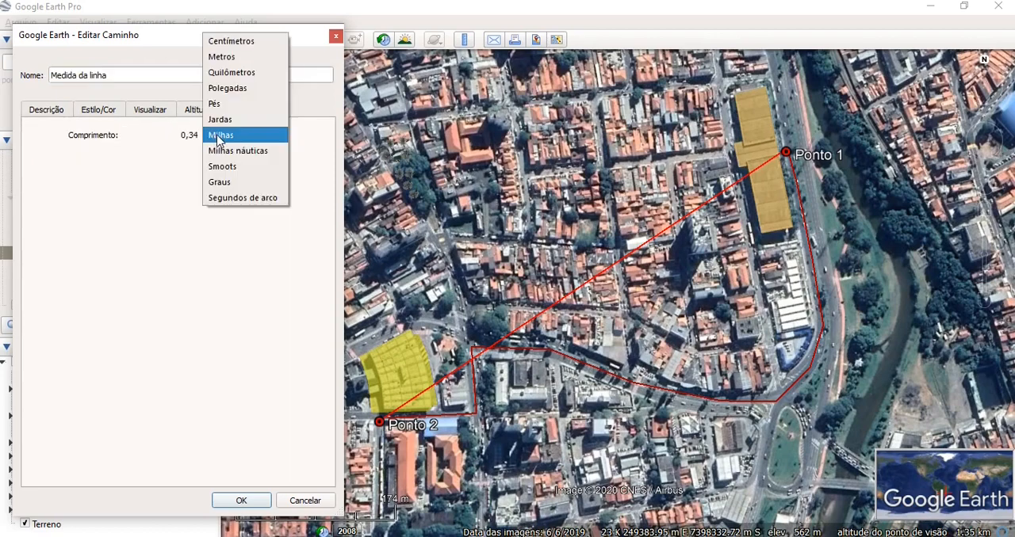
pyautogui.click(234, 59)
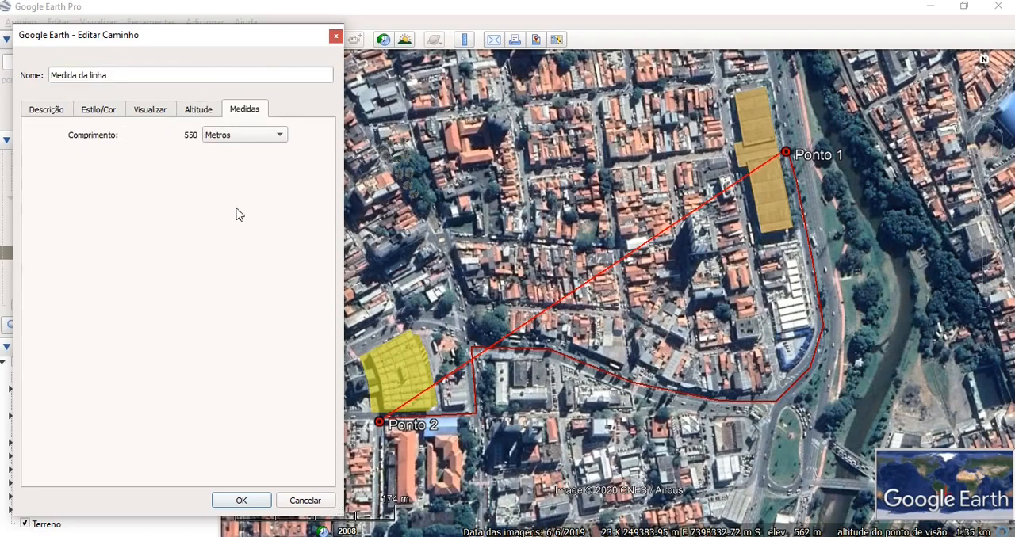
pyautogui.click(241, 500)
# - Check the length in metres of the Trajeto path in its properties
pyautogui.rightClick(81, 281)
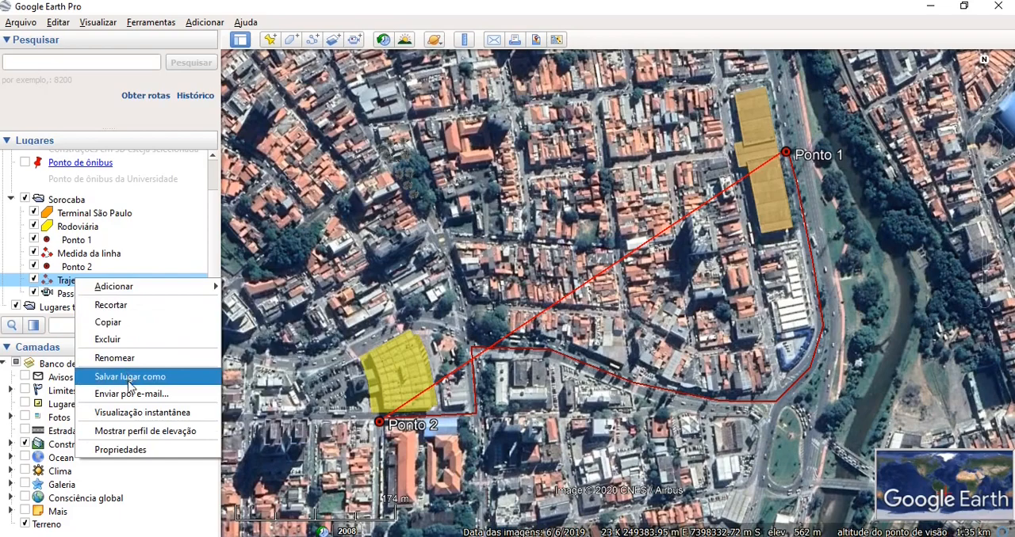
pyautogui.click(145, 450)
pyautogui.click(243, 110)
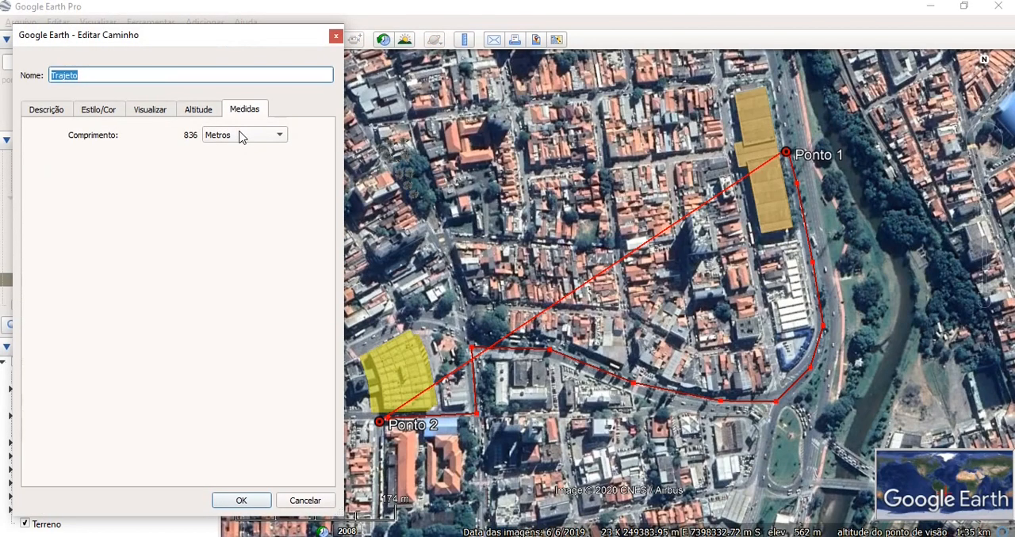
pyautogui.click(241, 502)
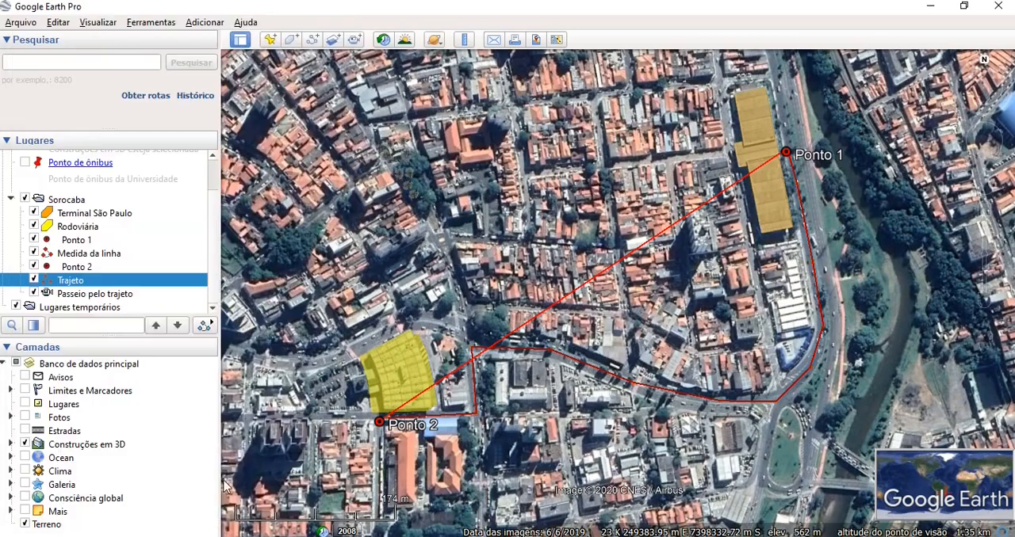
# - Delete the Medida da linha measurement from the Sorocaba folder
pyautogui.rightClick(82, 255)
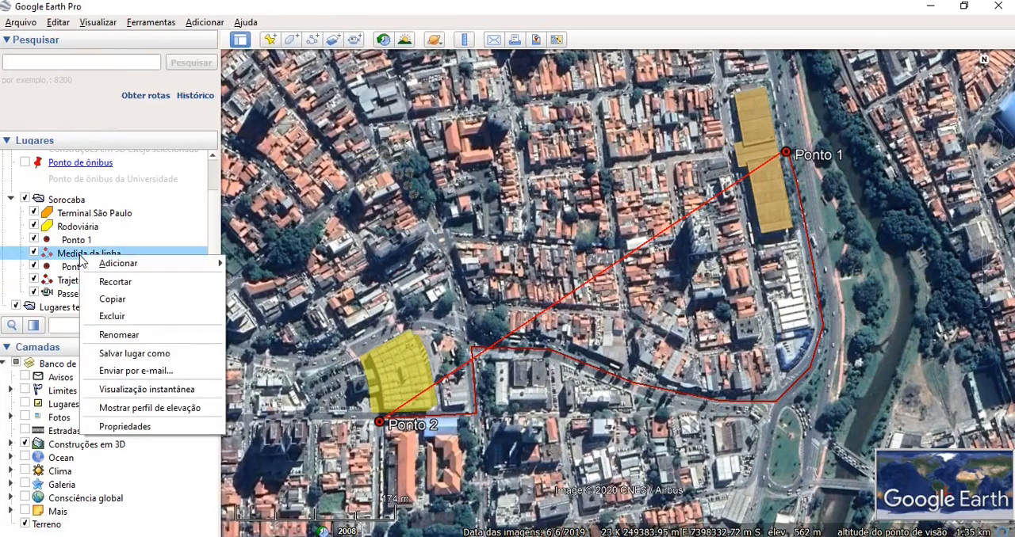
pyautogui.click(112, 317)
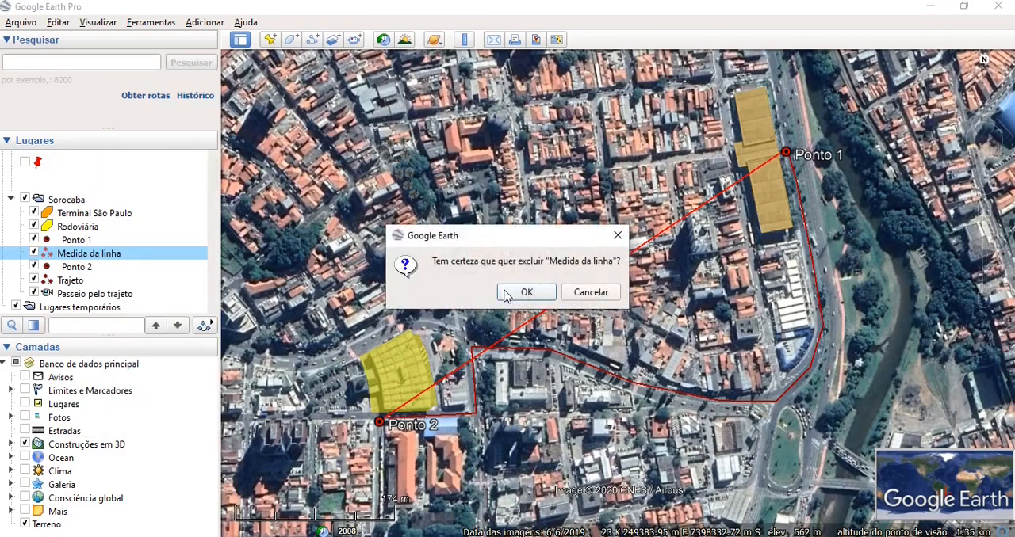
pyautogui.click(526, 292)
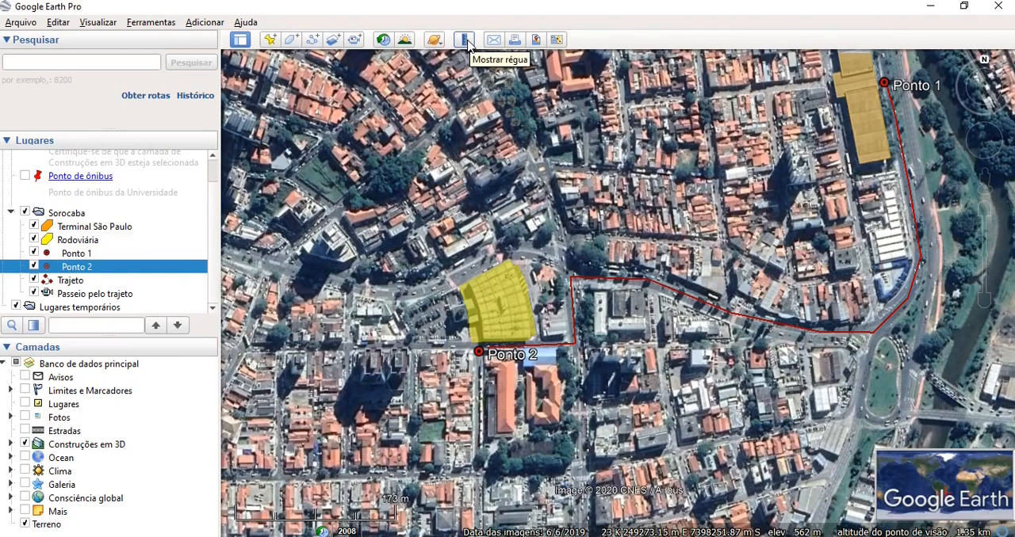
# - Start a print layout of the current map and set its title to Sorocaba
pyautogui.click(515, 42)
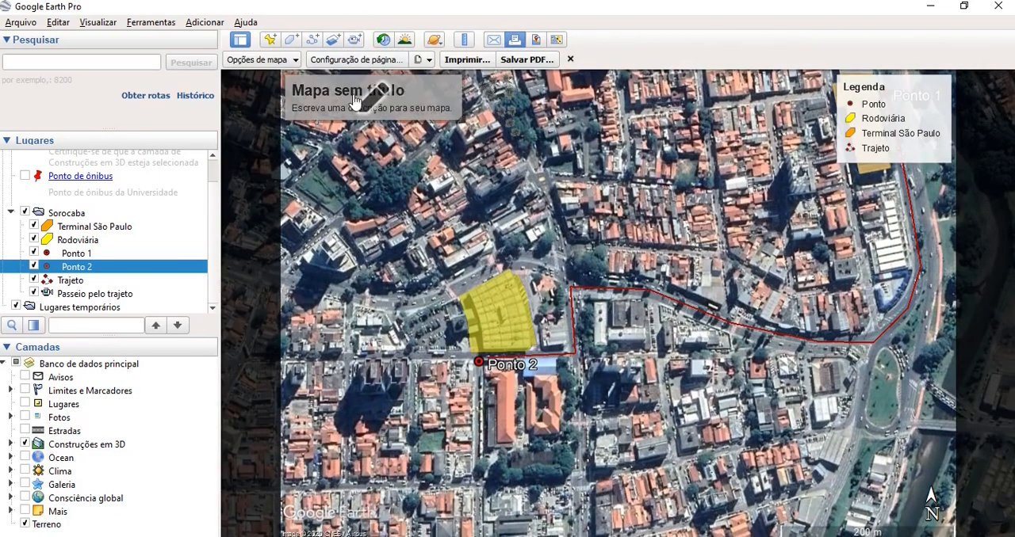
pyautogui.click(361, 102)
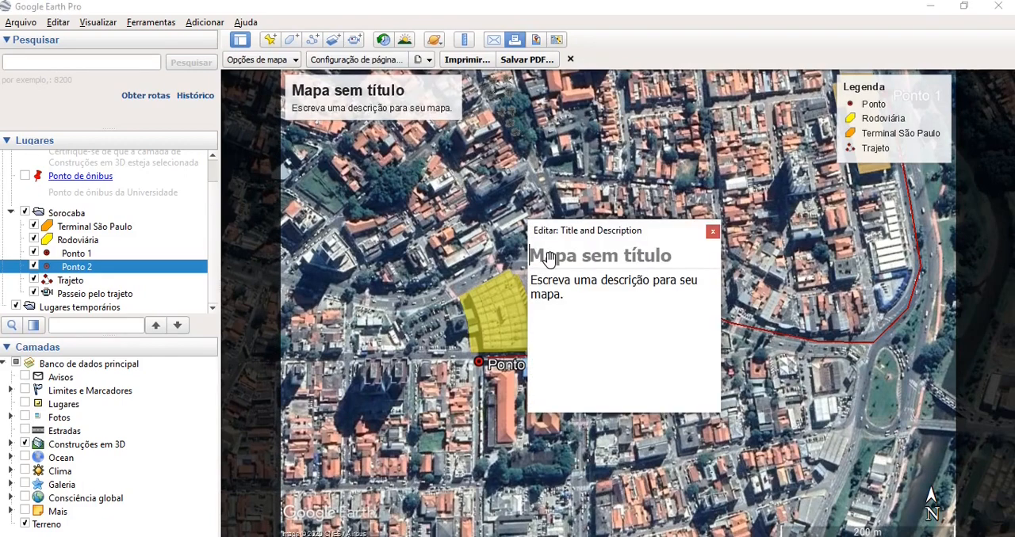
pyautogui.write('So')
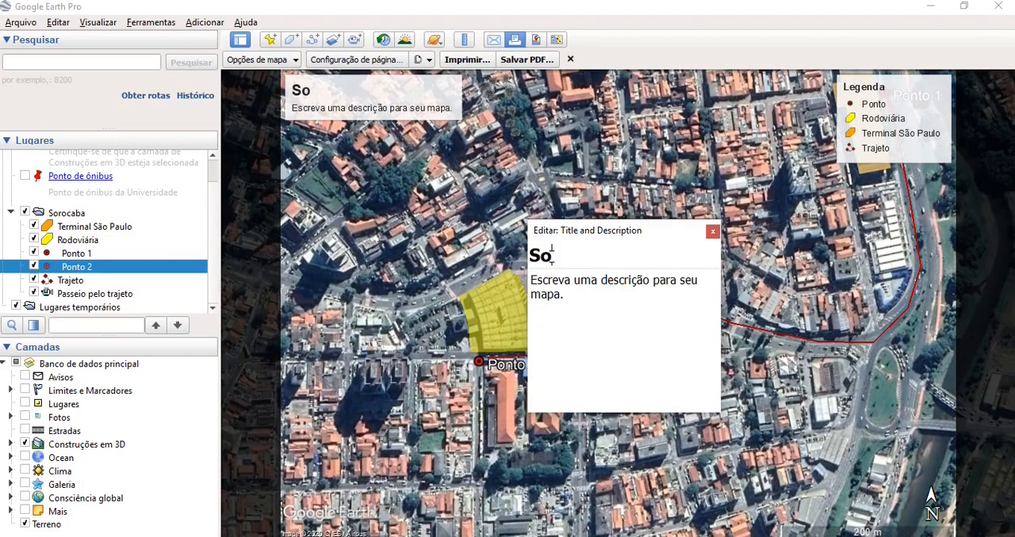
pyautogui.write('rocaba')
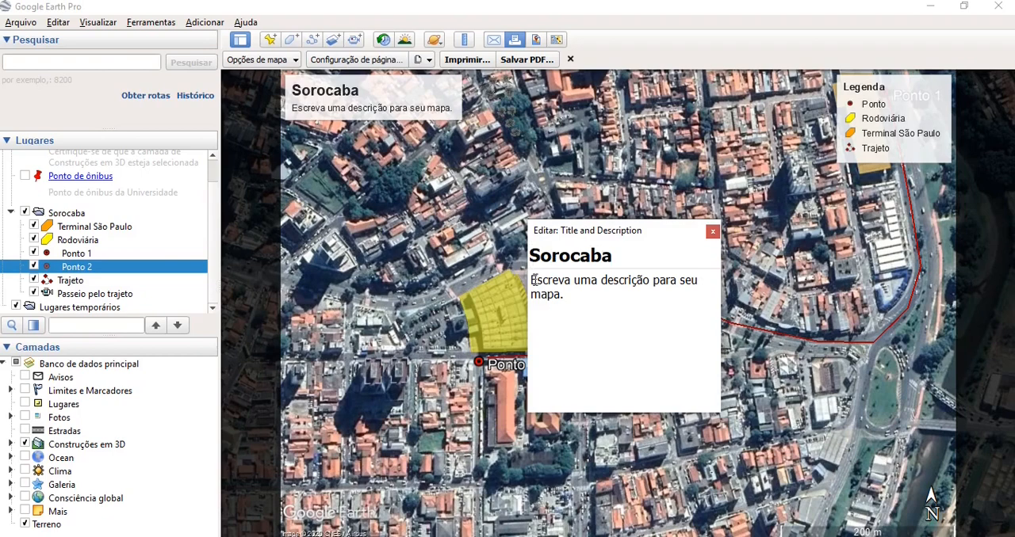
# - Replace the placeholder map description with "Meu caminho em Sorocaba" and close the title editor
pyautogui.click(552, 290)
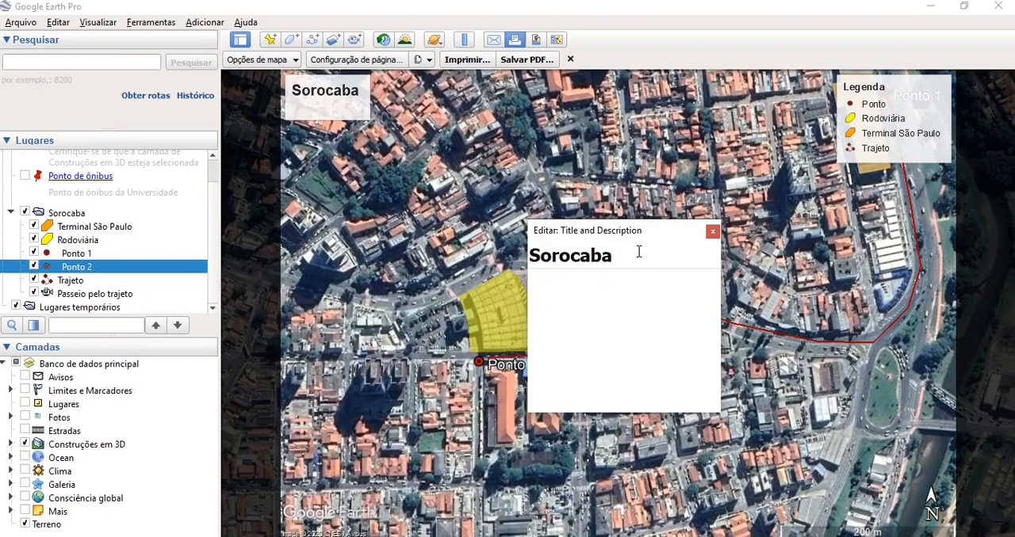
pyautogui.write('Lugar')
pyautogui.press('BackSpace')
pyautogui.press('BackSpace')
pyautogui.press('BackSpace')
pyautogui.press('BackSpace')
pyautogui.press('BackSpace')
pyautogui.write('Meu caminho em')
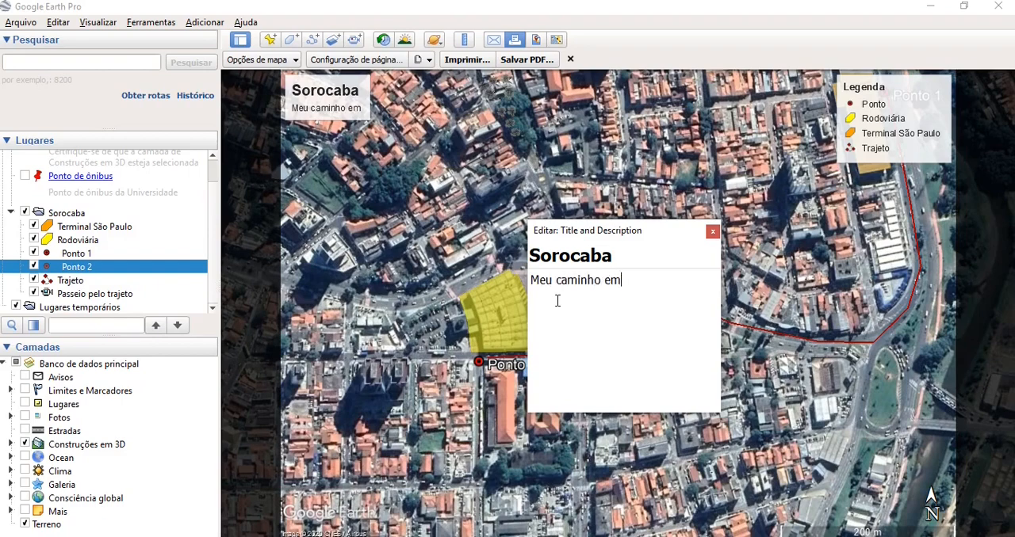
pyautogui.write(' Sorocaba')
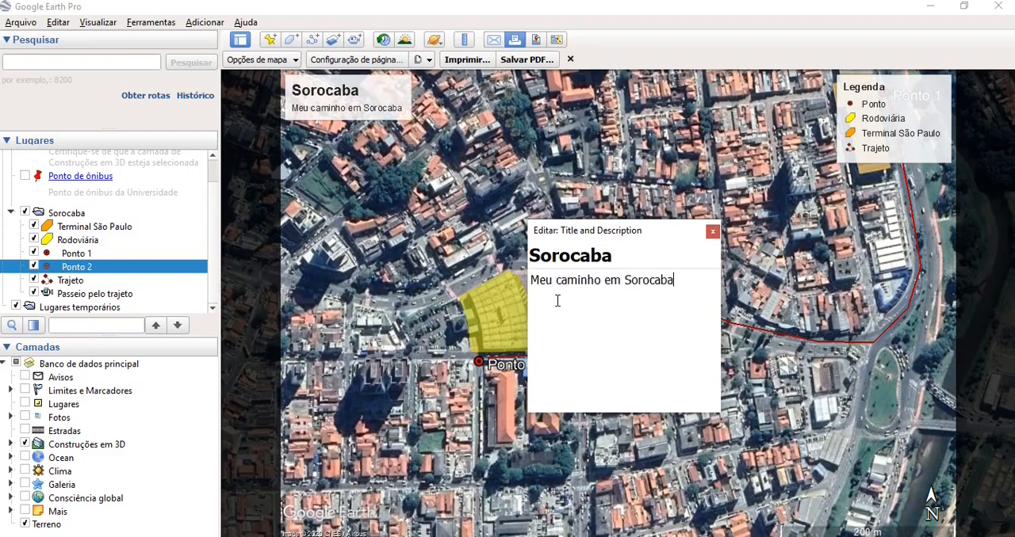
pyautogui.click(713, 234)
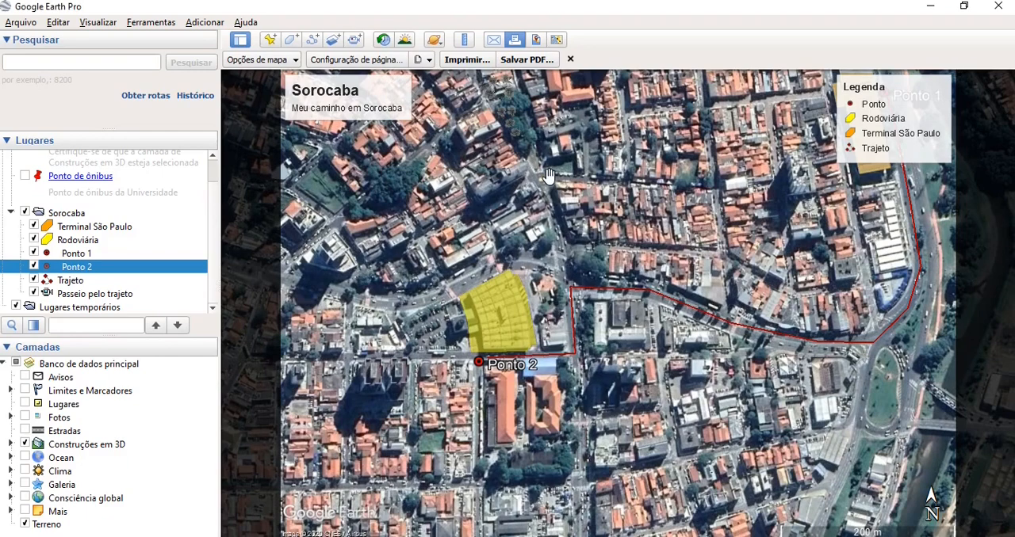
# - Try scaling the map elements up to 190%, and set the scaling back to 100%
pyautogui.click(285, 61)
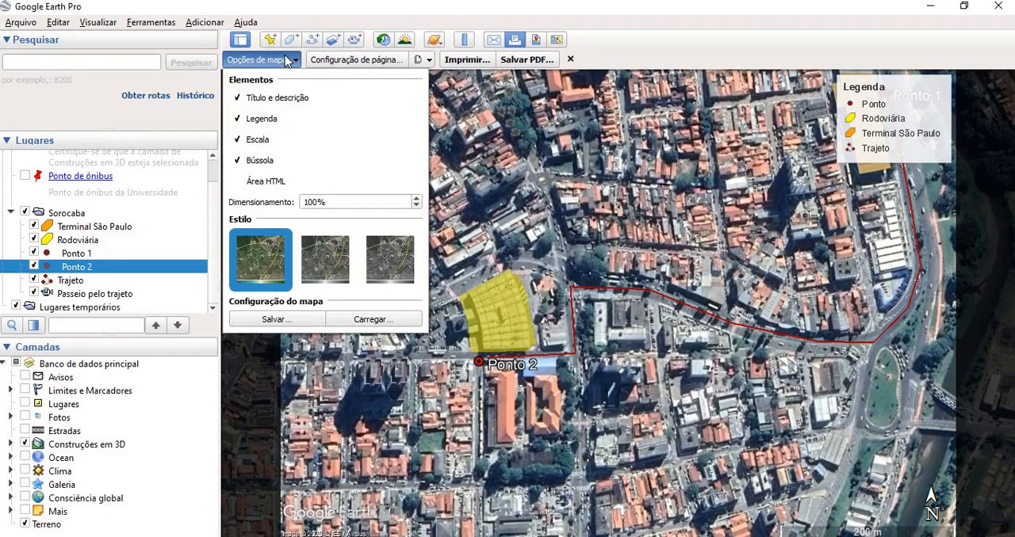
pyautogui.click(418, 199)
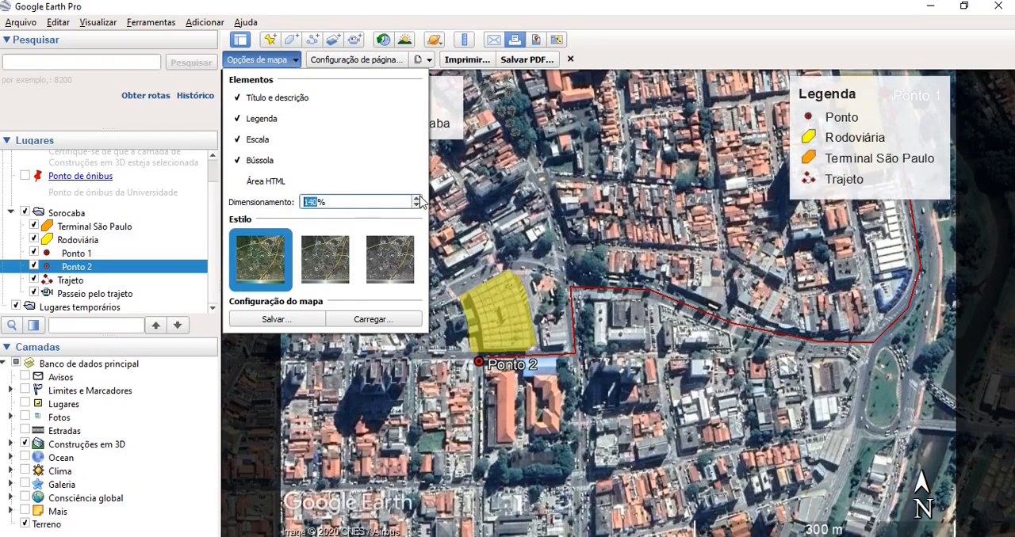
pyautogui.click(419, 197)
pyautogui.click(419, 197)
pyautogui.click(420, 197)
pyautogui.click(420, 198)
pyautogui.click(420, 198)
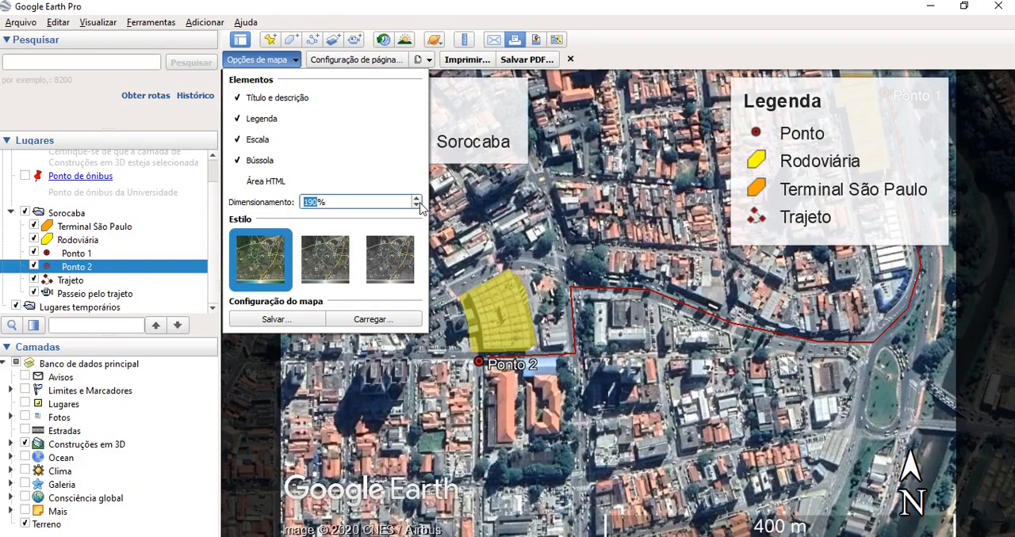
pyautogui.click(417, 206)
pyautogui.click(417, 206)
pyautogui.click(417, 206)
pyautogui.click(417, 206)
pyautogui.click(417, 206)
pyautogui.click(417, 206)
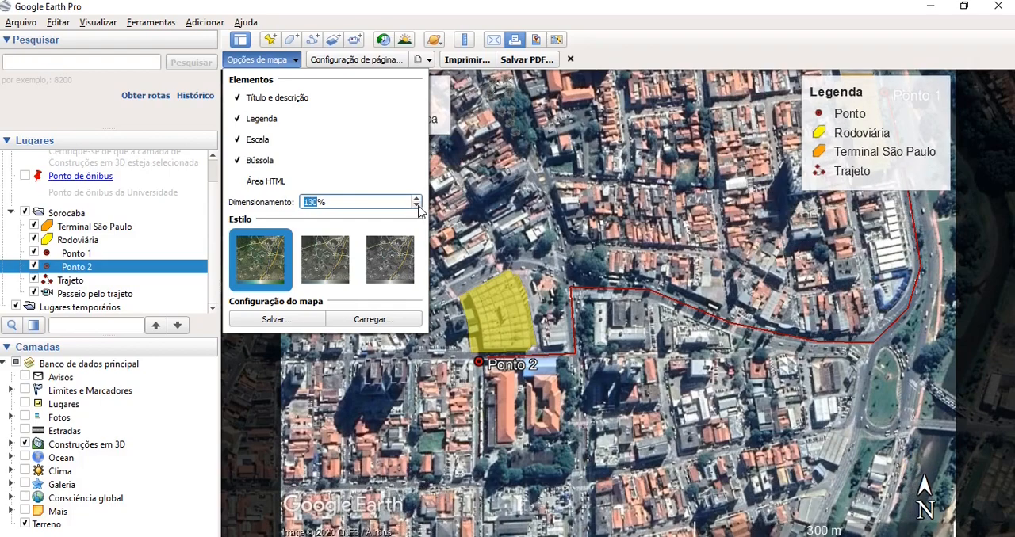
pyautogui.click(417, 206)
pyautogui.click(417, 206)
pyautogui.click(417, 206)
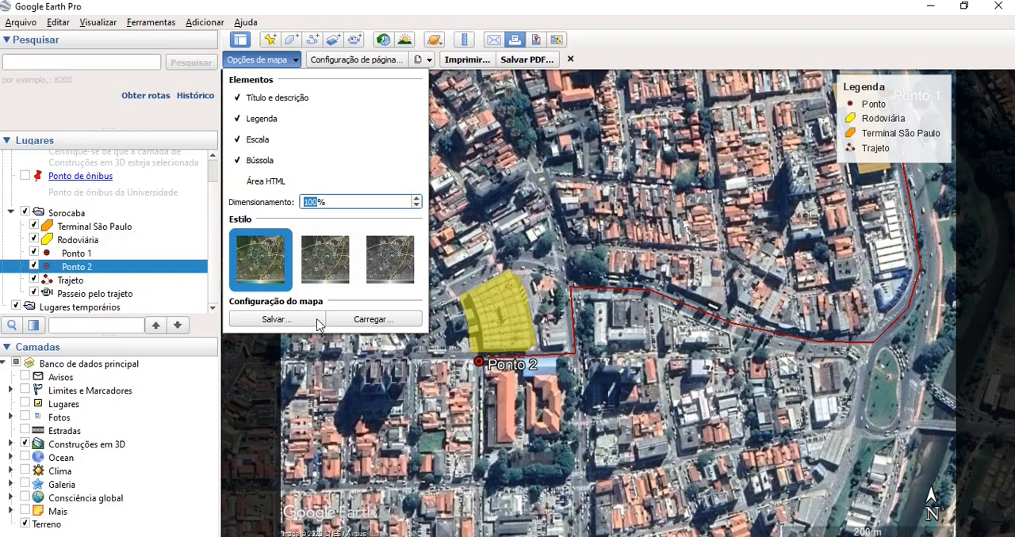
pyautogui.click(282, 60)
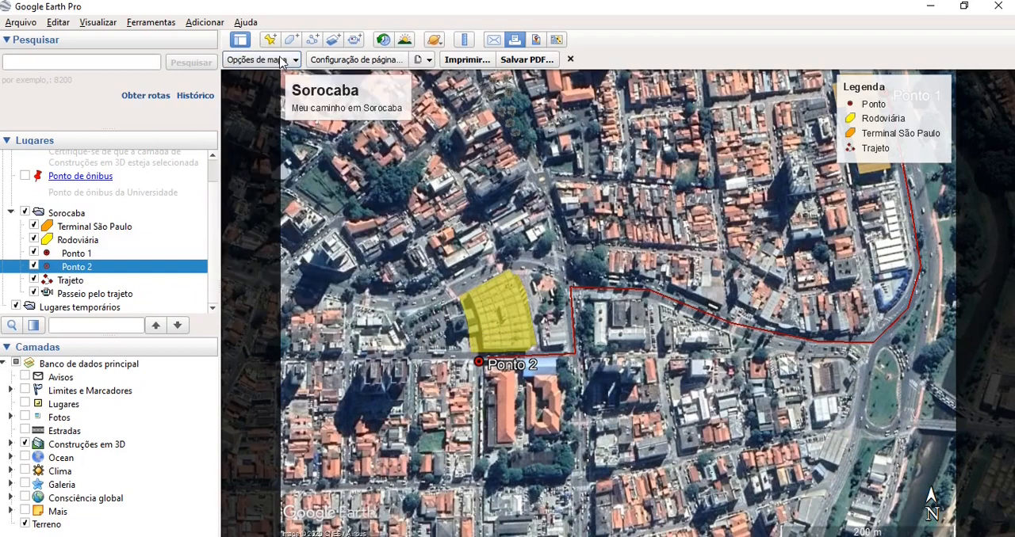
# - Try hiding Ponto, Rodoviária and Terminal São Paulo from the legend, and include all of them again
pyautogui.click(894, 111)
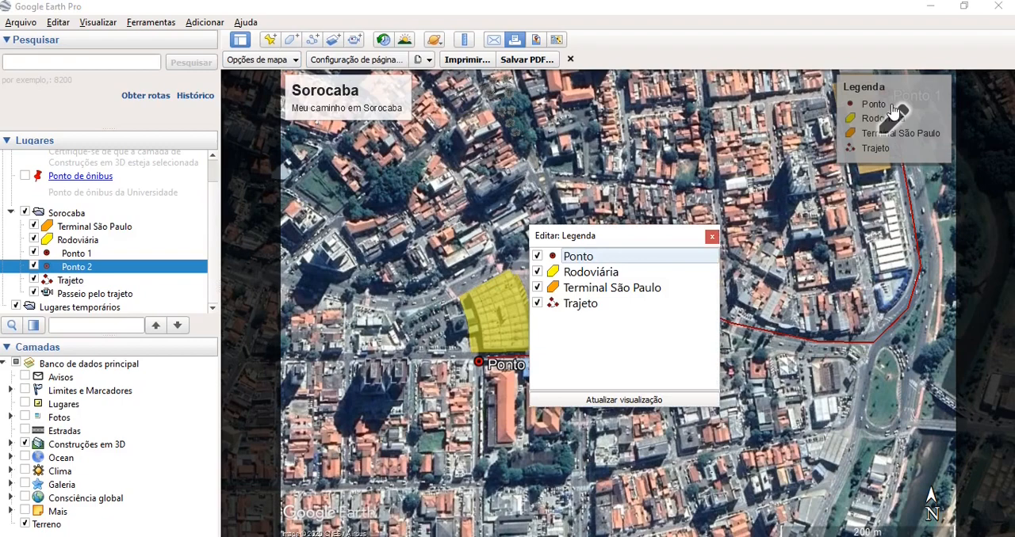
pyautogui.click(538, 258)
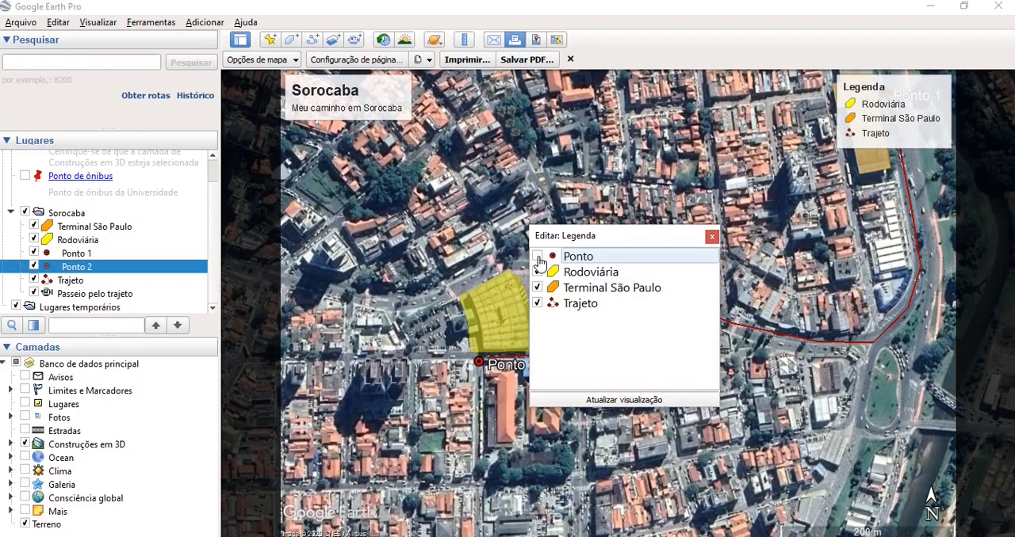
pyautogui.click(538, 258)
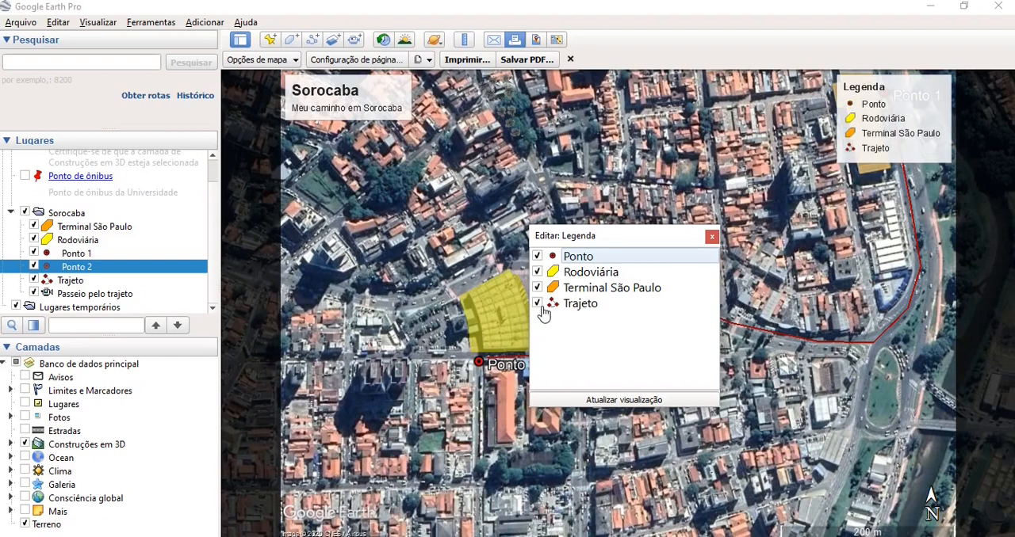
pyautogui.click(537, 287)
pyautogui.click(537, 272)
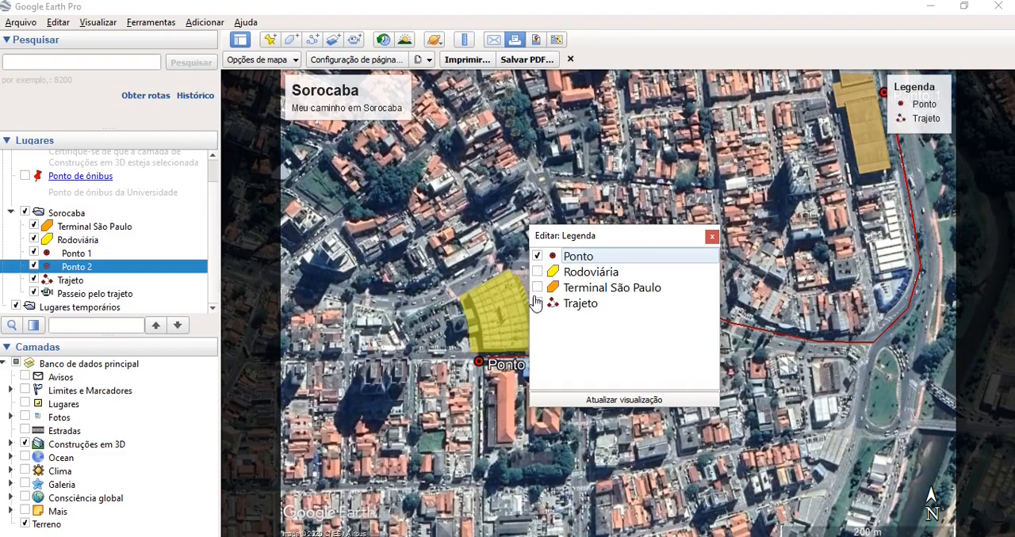
pyautogui.moveTo(631, 236); pyautogui.dragTo(378, 173)
pyautogui.click(272, 206)
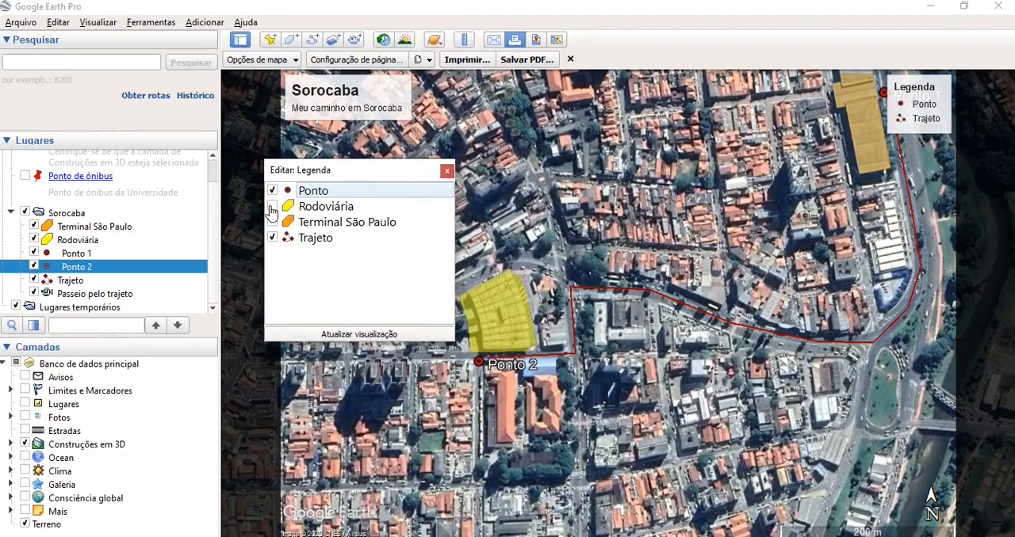
pyautogui.click(271, 223)
pyautogui.click(447, 170)
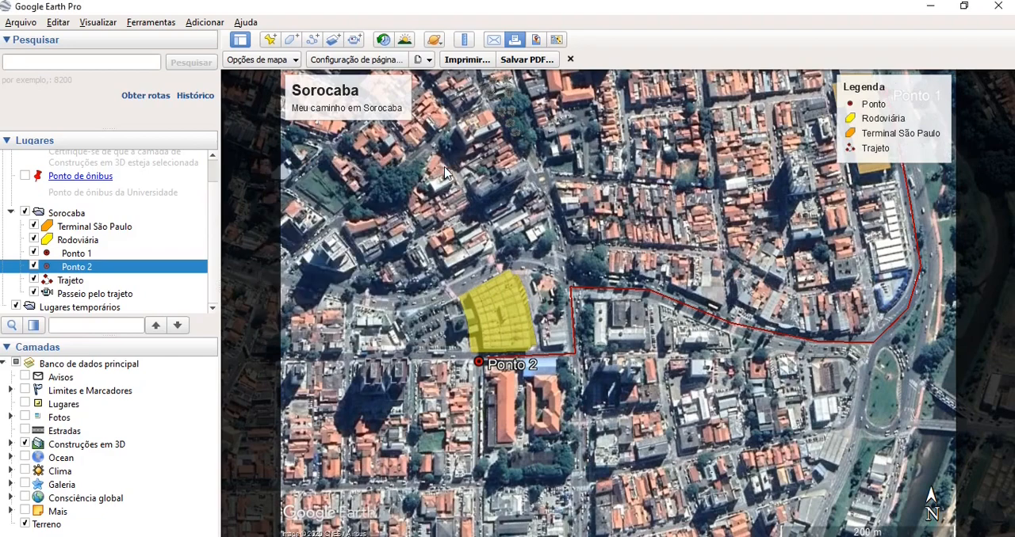
# - Move the legend to the map's lower-right corner beside the compass, and frame both terminals and the whole path in the layout
pyautogui.moveTo(881, 100); pyautogui.dragTo(848, 458)
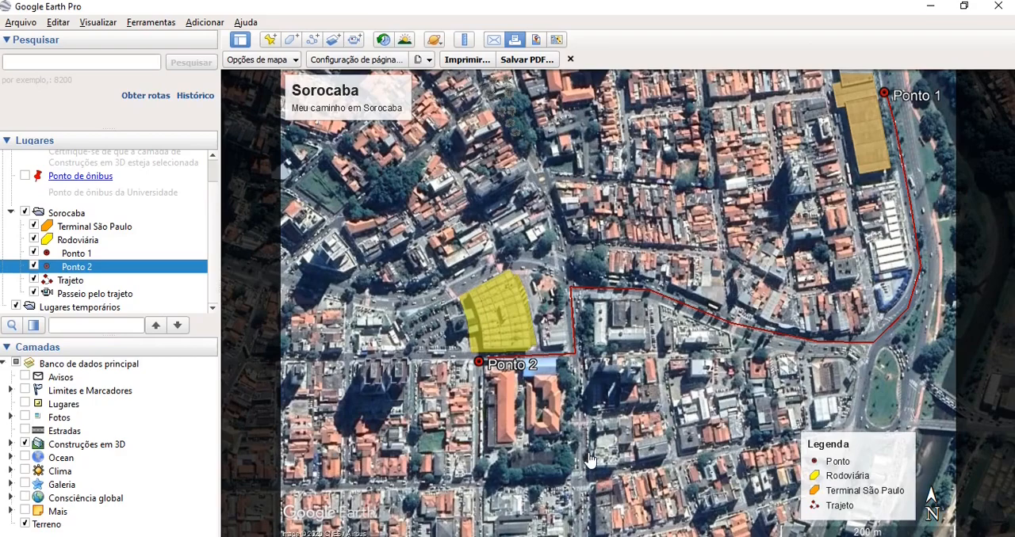
pyautogui.moveTo(661, 236); pyautogui.dragTo(595, 300)
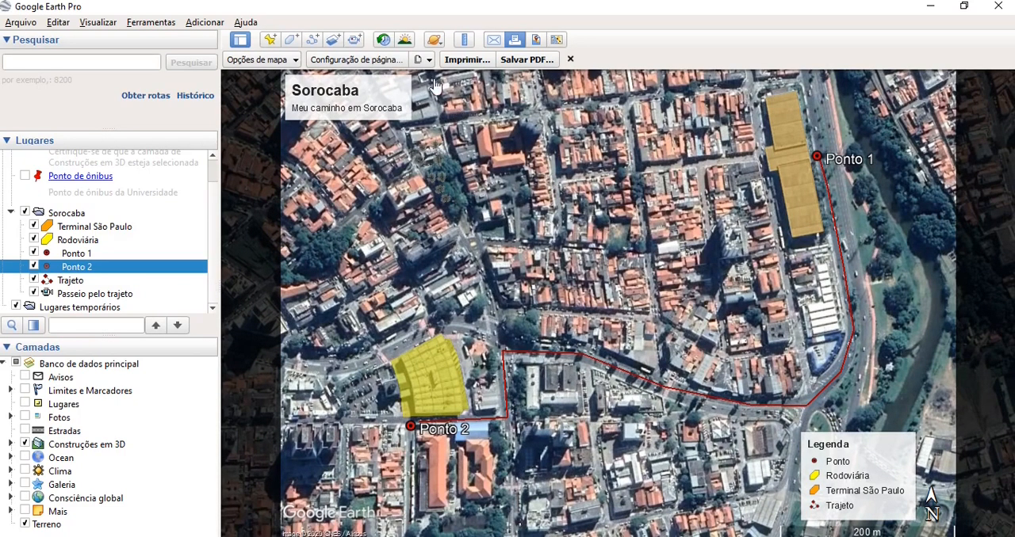
# - Try the second map style, and apply the third, greyscale style to the print layout
pyautogui.click(284, 60)
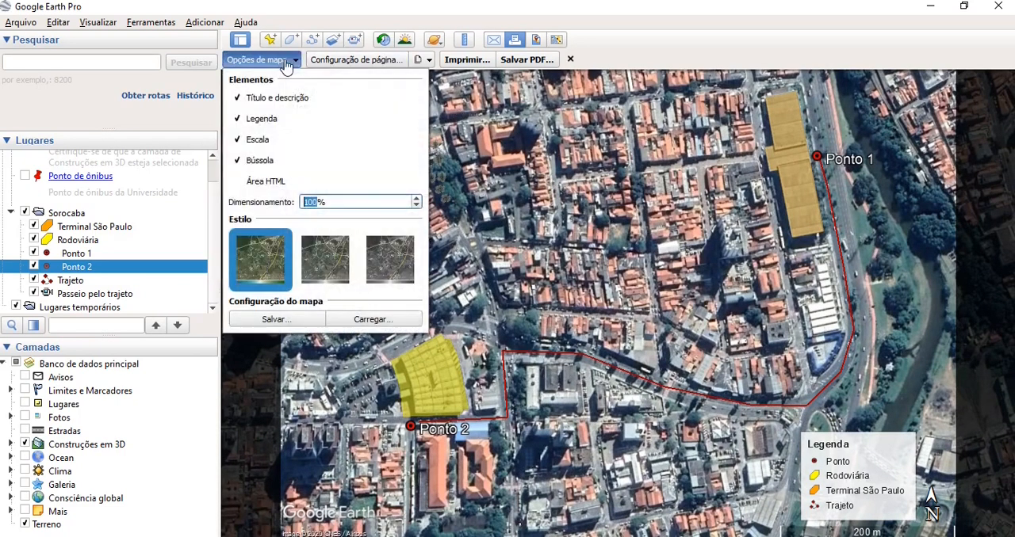
pyautogui.click(327, 262)
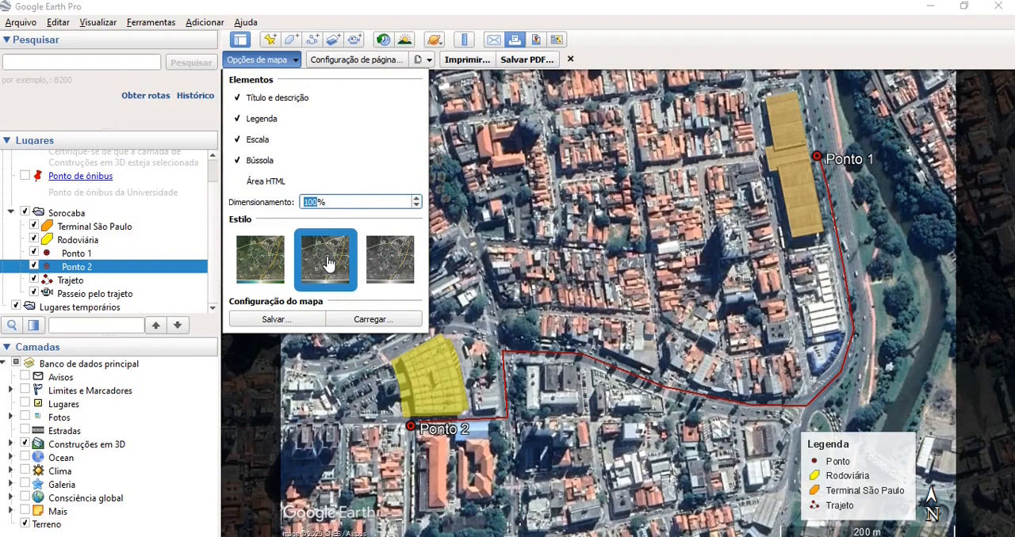
pyautogui.click(403, 260)
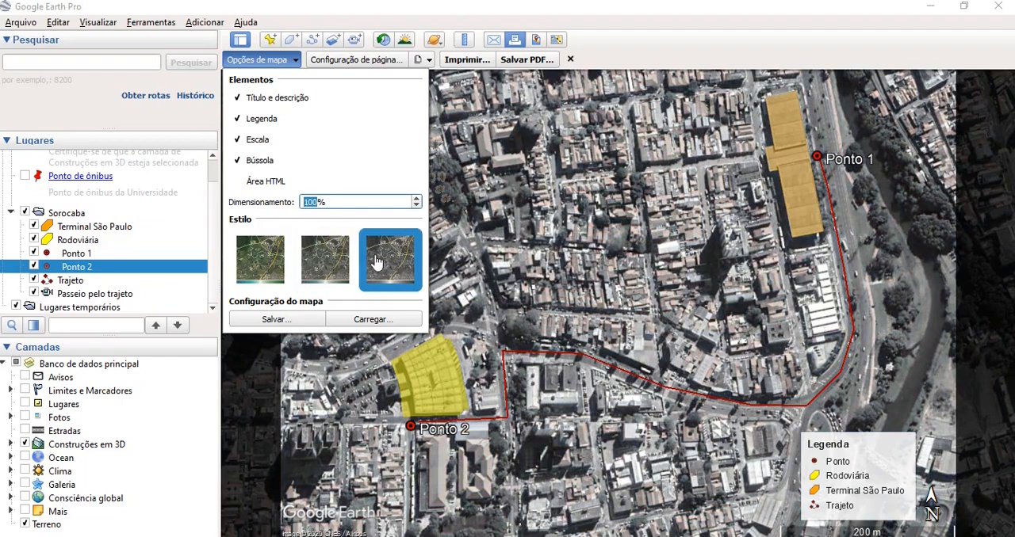
# - Apply the first, full-colour map style to the print layout, keeping the scale bar included
pyautogui.click(258, 264)
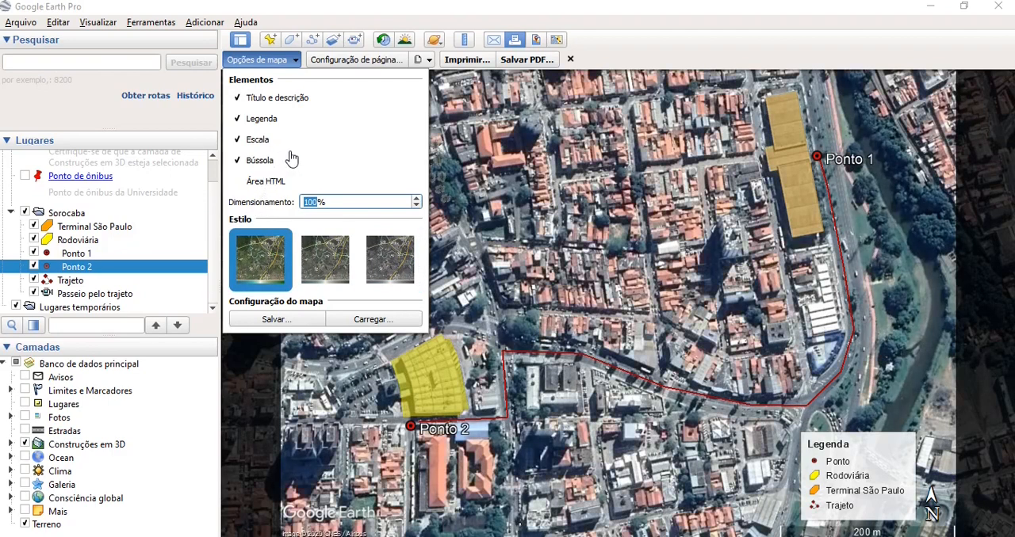
pyautogui.click(258, 142)
pyautogui.click(258, 141)
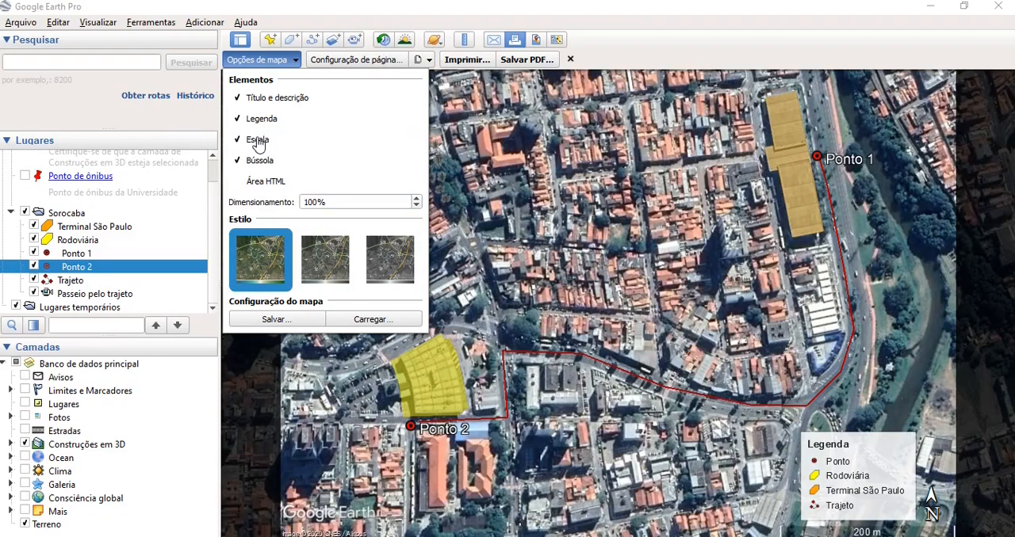
pyautogui.click(293, 61)
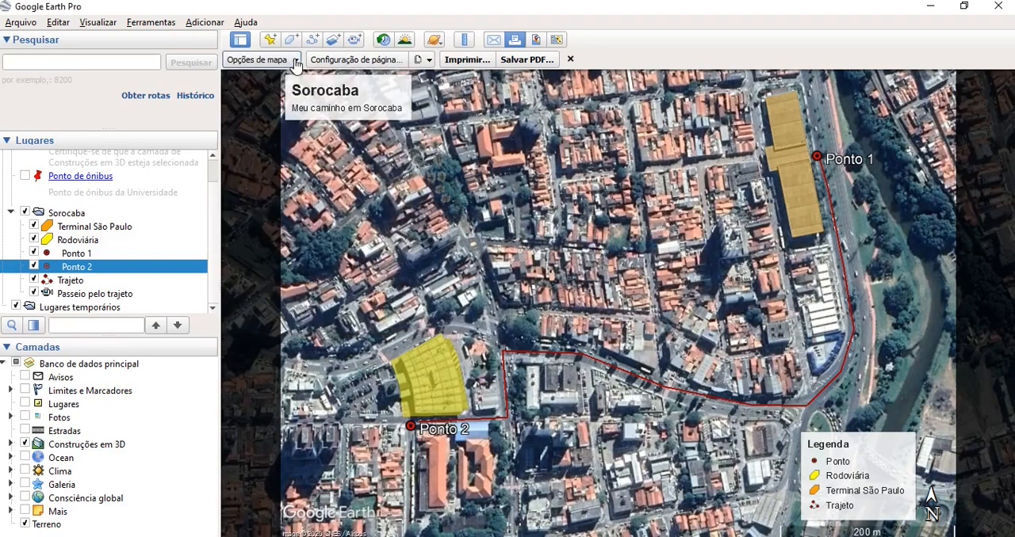
# - Try the A3 paper size in the page setup, and set the size back to A4
pyautogui.click(400, 67)
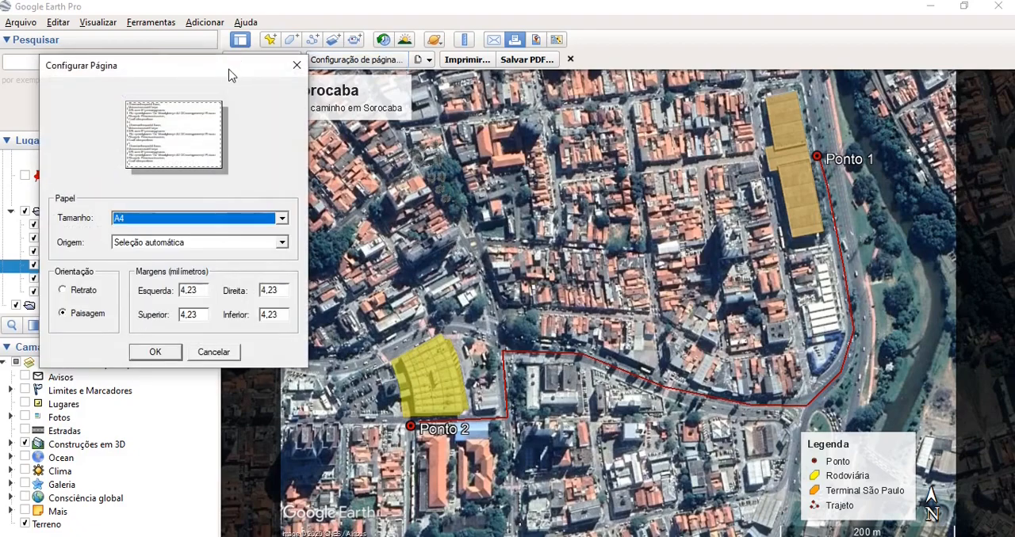
pyautogui.moveTo(229, 75); pyautogui.dragTo(195, 57)
pyautogui.click(249, 199)
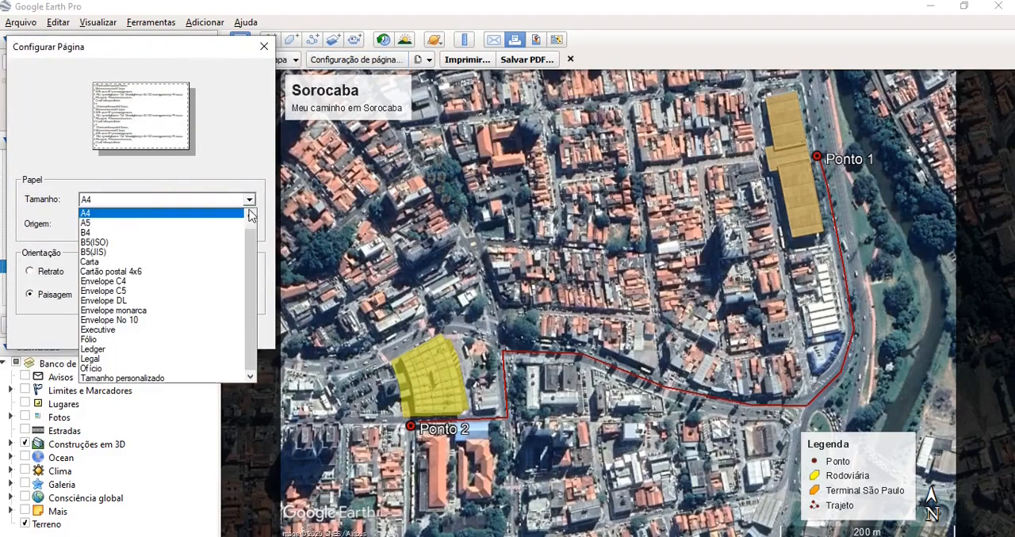
pyautogui.moveTo(249, 248); pyautogui.dragTo(255, 219)
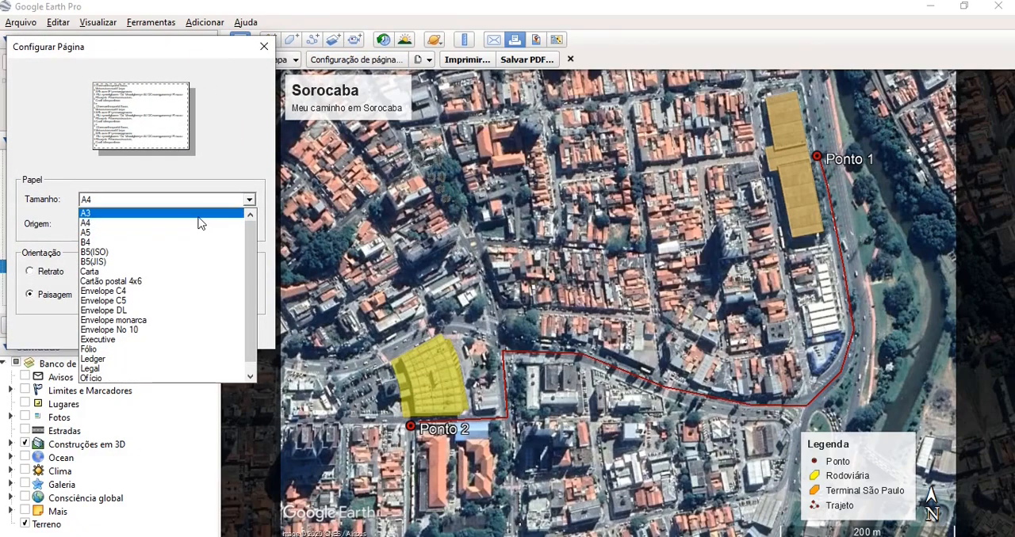
pyautogui.click(200, 214)
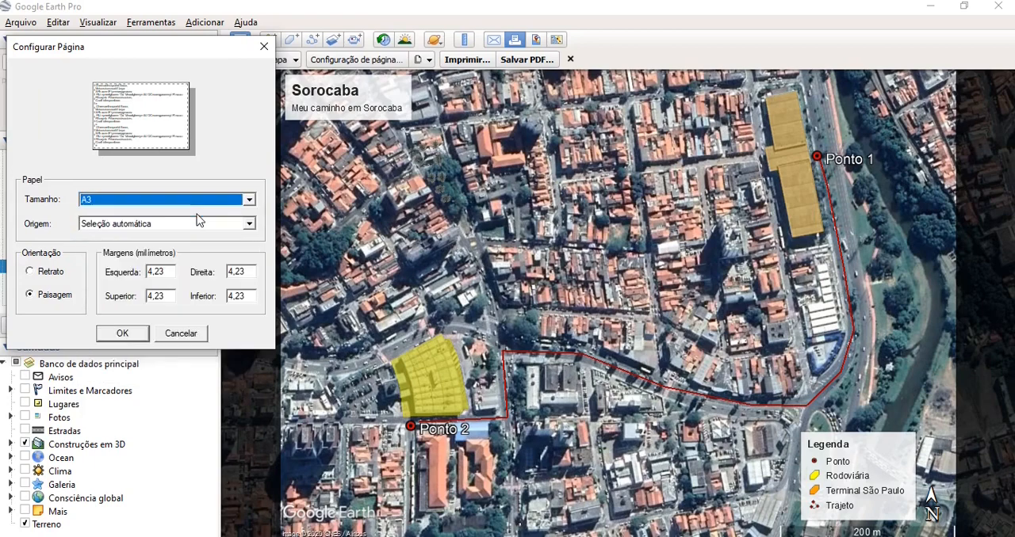
pyautogui.click(249, 200)
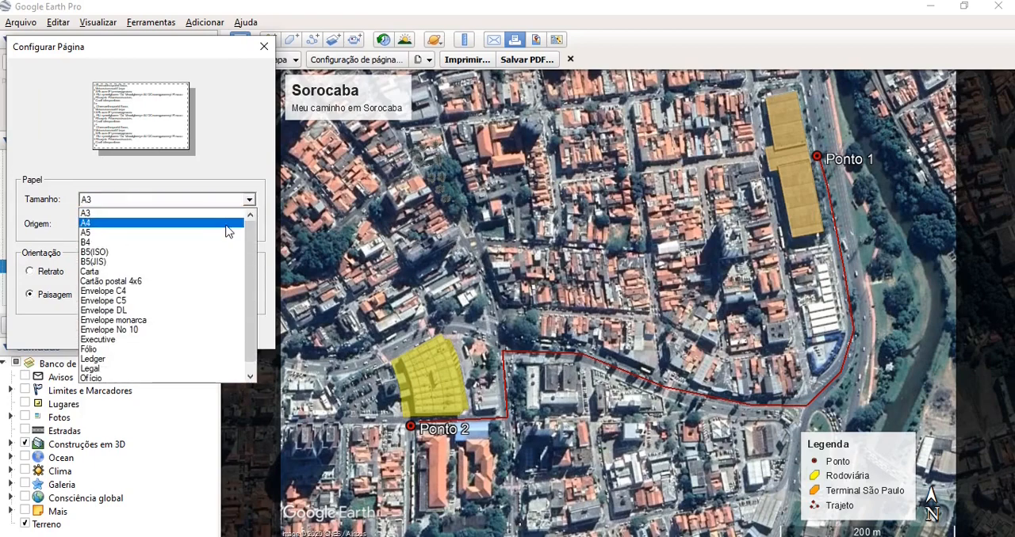
pyautogui.click(226, 222)
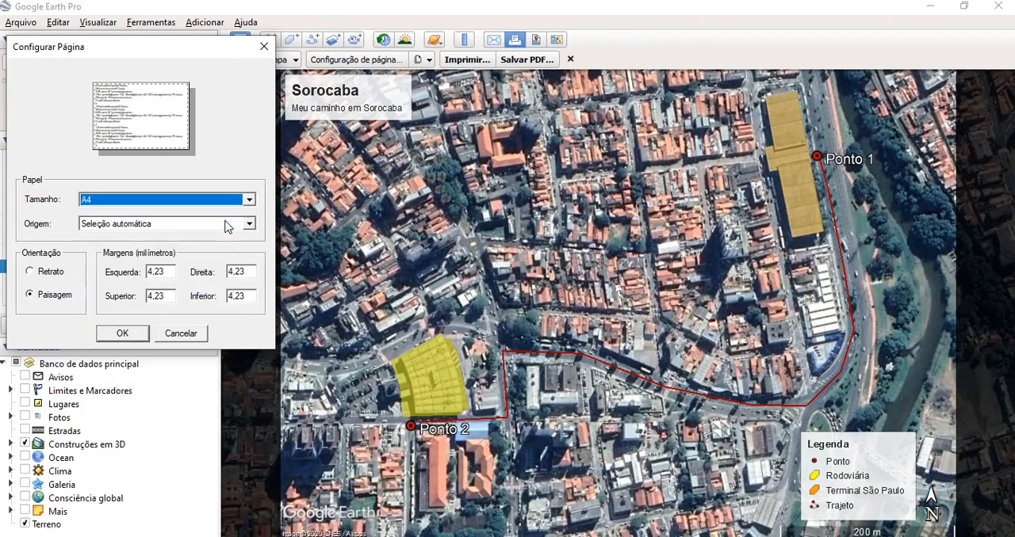
# - Try portrait orientation for the A4 page, and fit both terminals and the path into the narrower frame
pyautogui.click(30, 273)
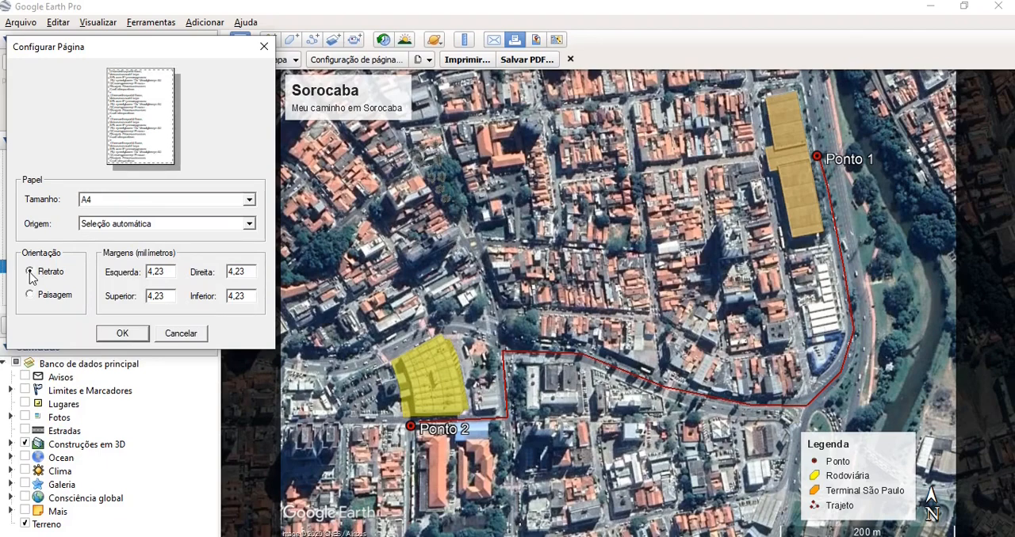
pyautogui.click(127, 333)
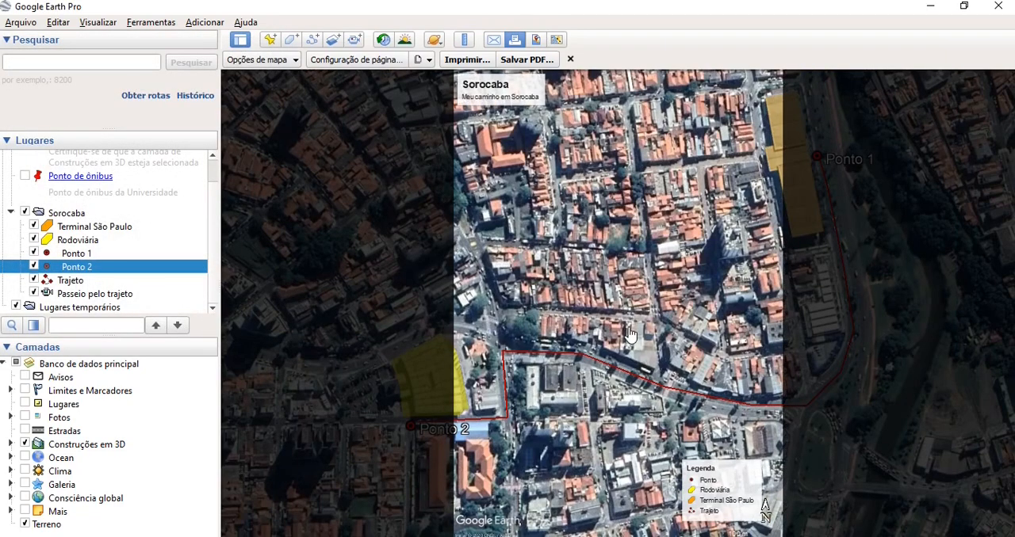
pyautogui.scroll(-3, 630, 334)
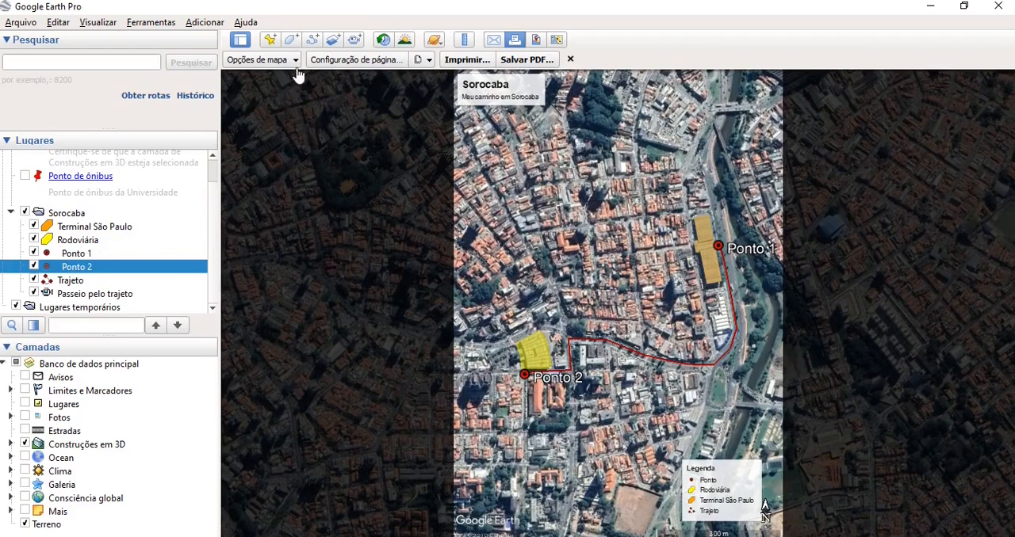
# - Set the page orientation to landscape, and frame both terminals and the whole path closely in the layout
pyautogui.click(359, 63)
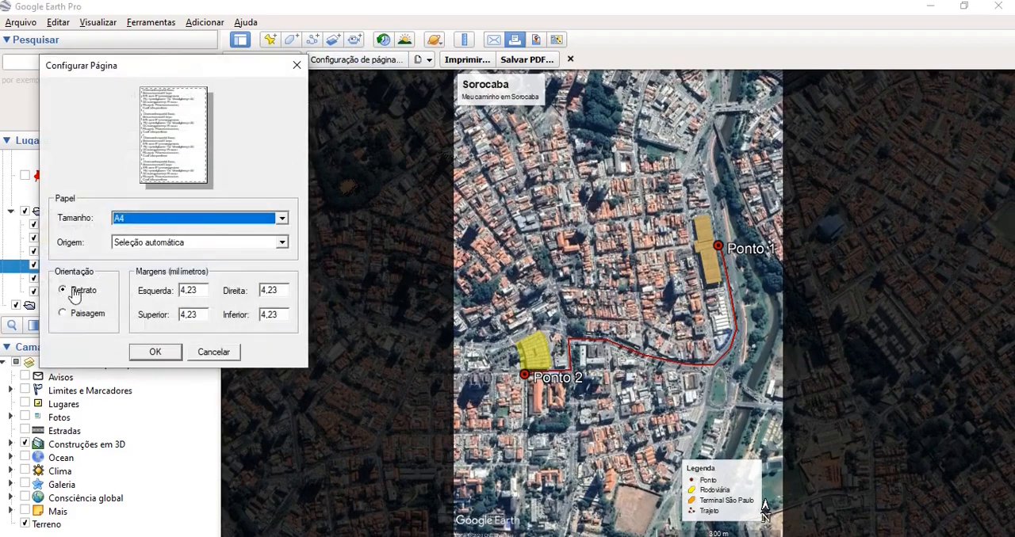
pyautogui.click(64, 315)
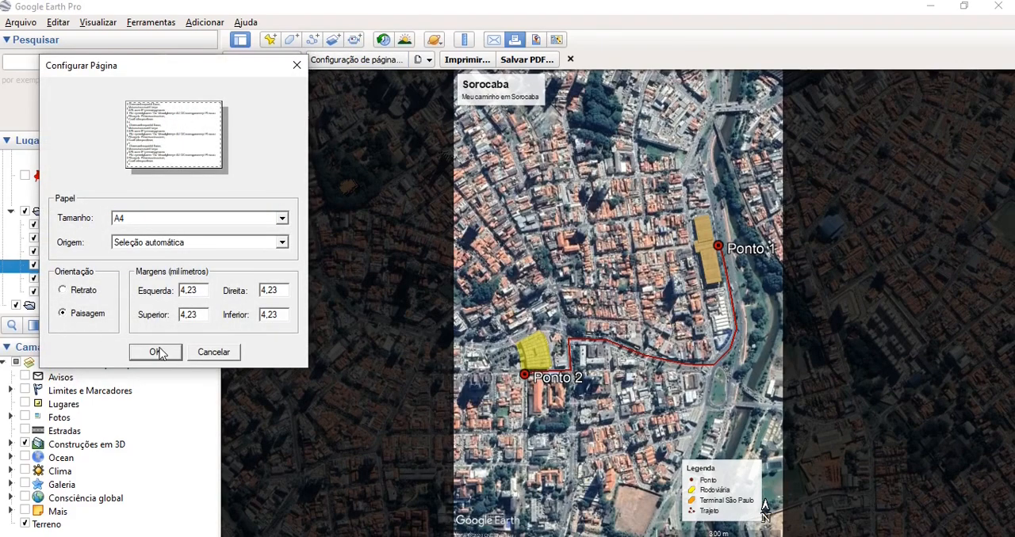
pyautogui.click(156, 353)
pyautogui.scroll(1, 634, 346)
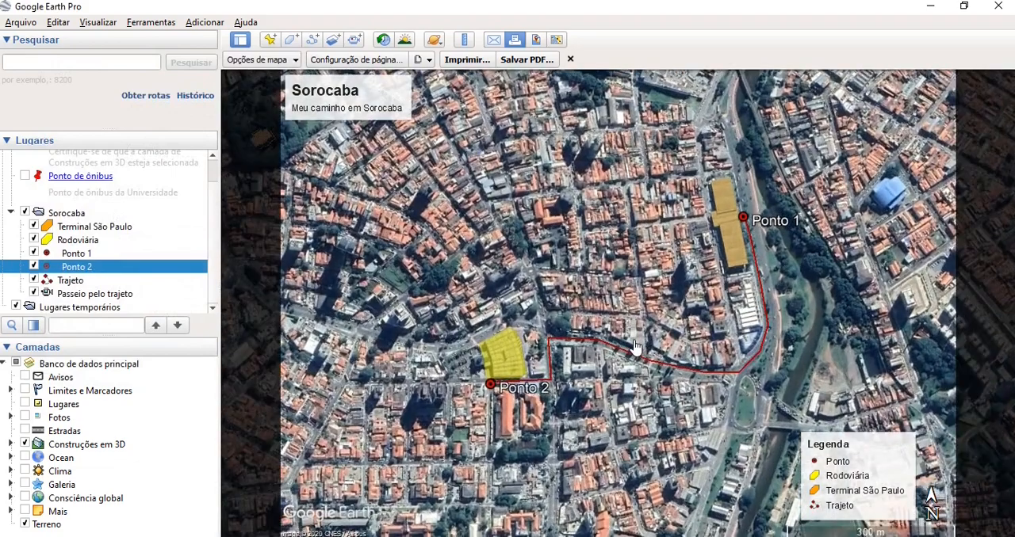
pyautogui.scroll(1, 634, 346)
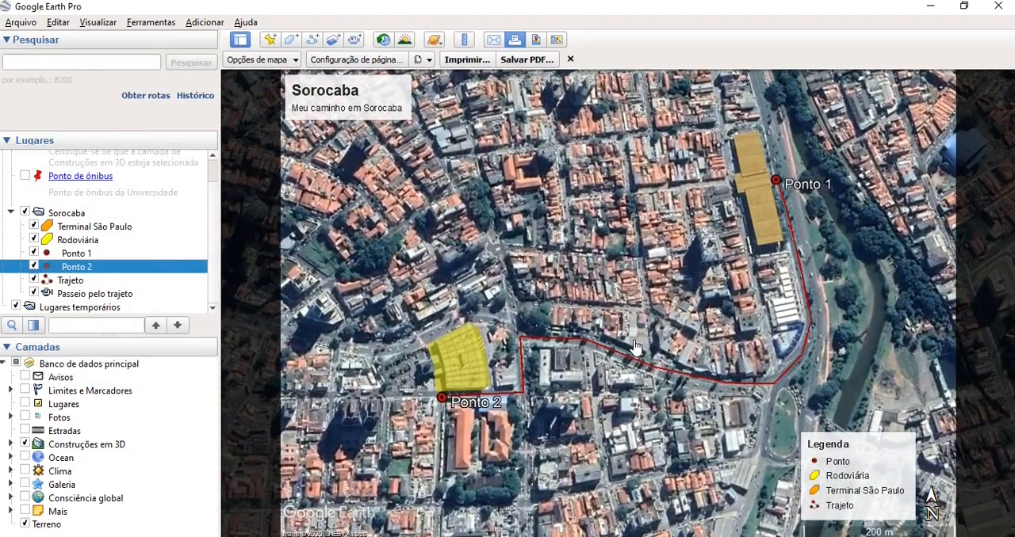
pyautogui.scroll(-2, 634, 346)
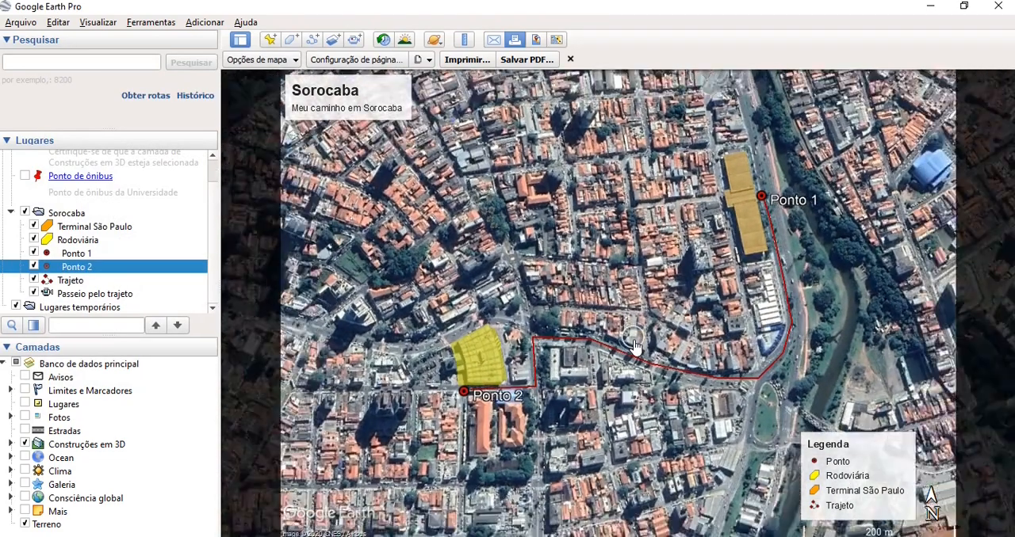
pyautogui.scroll(1, 634, 346)
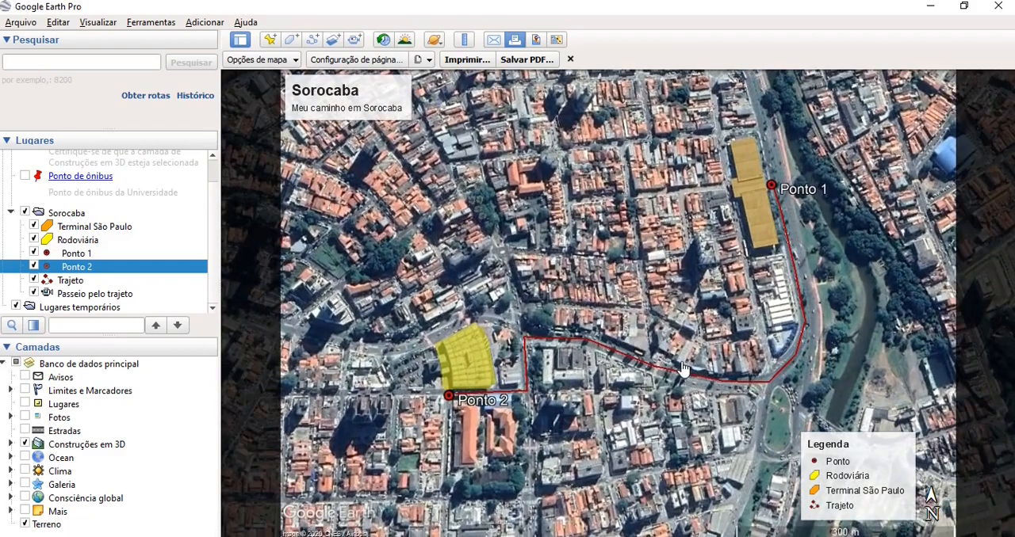
pyautogui.scroll(1, 681, 368)
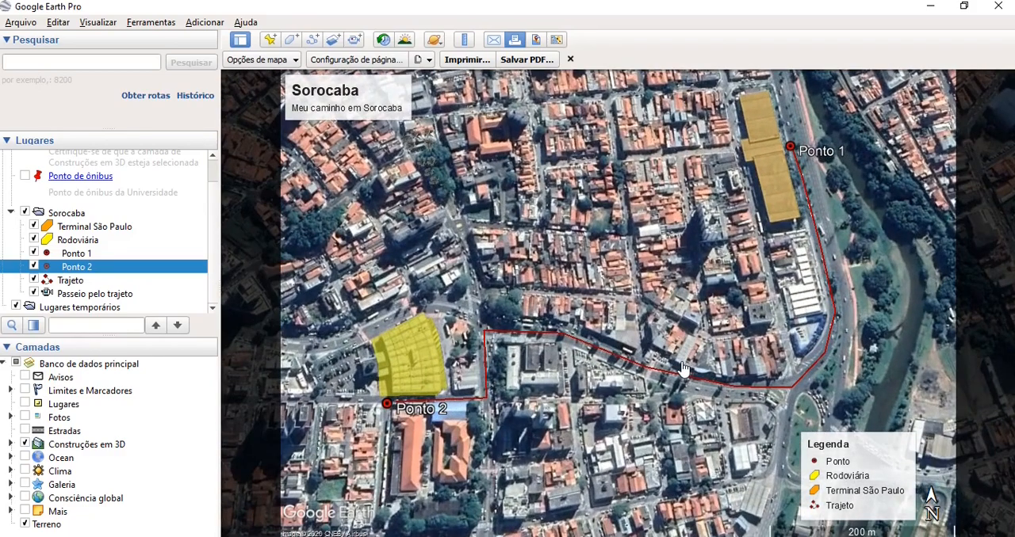
# - Examine the print quality options and the printer settings, and close them without printing
pyautogui.click(425, 60)
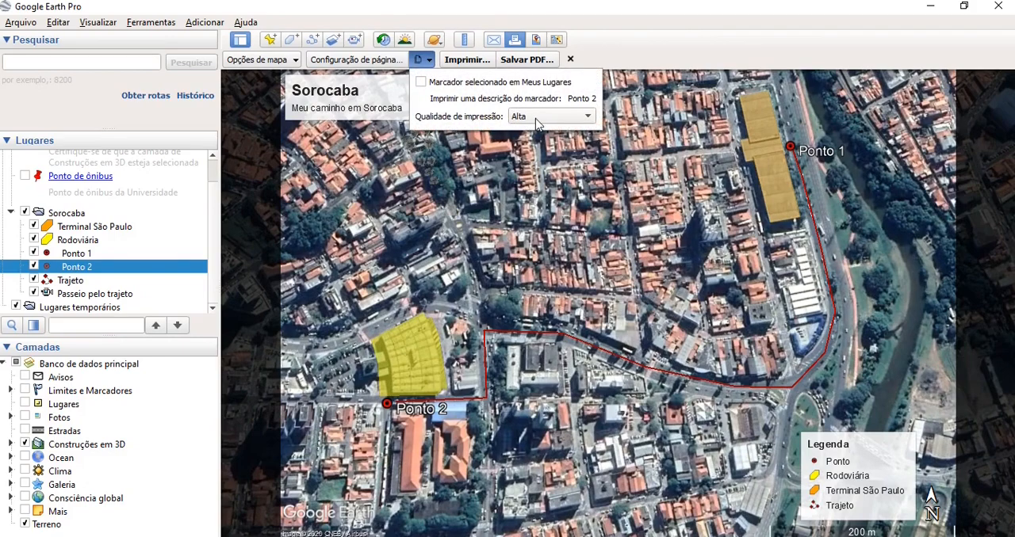
pyautogui.click(480, 62)
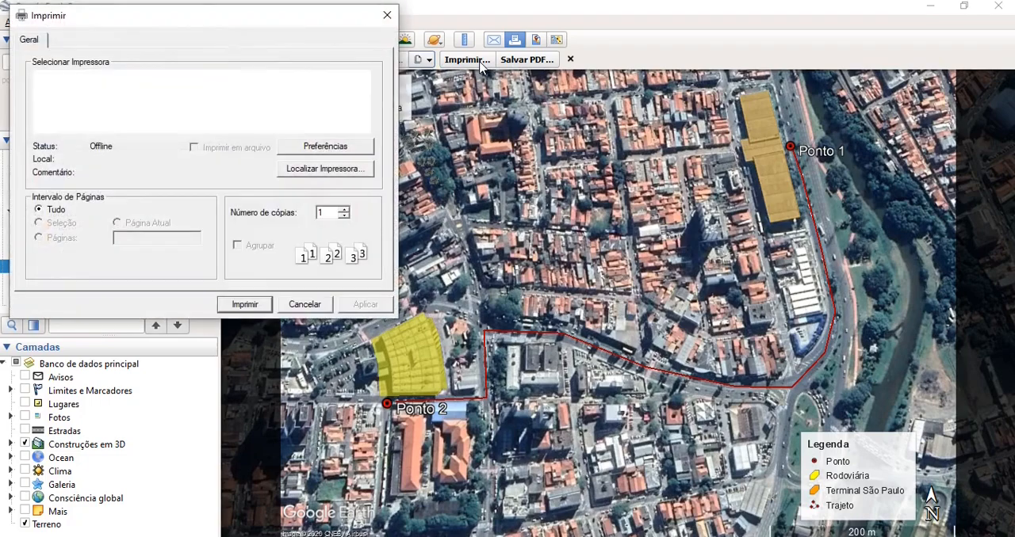
pyautogui.click(386, 17)
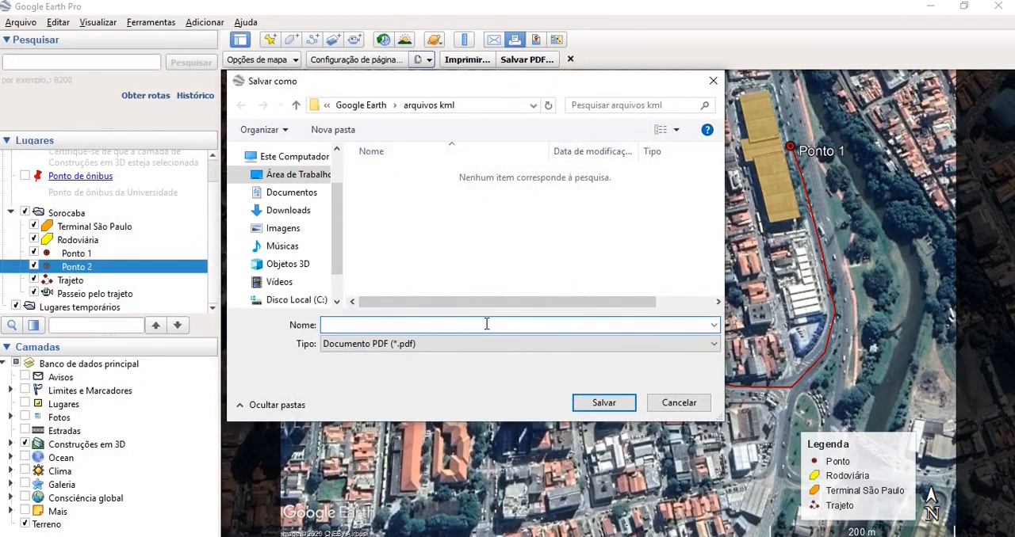
# - Save the print layout as a PDF named Sorocaba in the imagens folder inside Google Earth
pyautogui.click(373, 105)
pyautogui.click(394, 198)
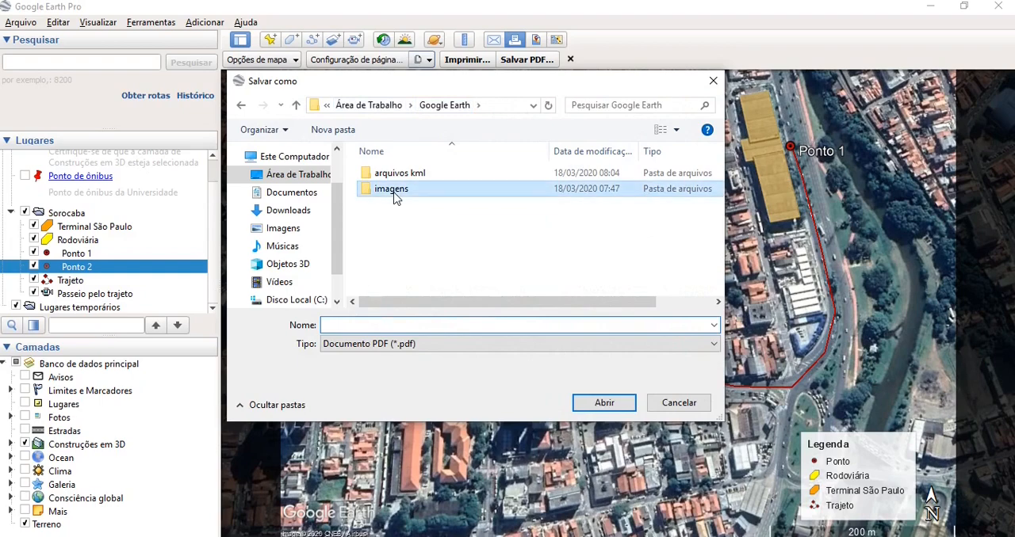
pyautogui.doubleClick(394, 198)
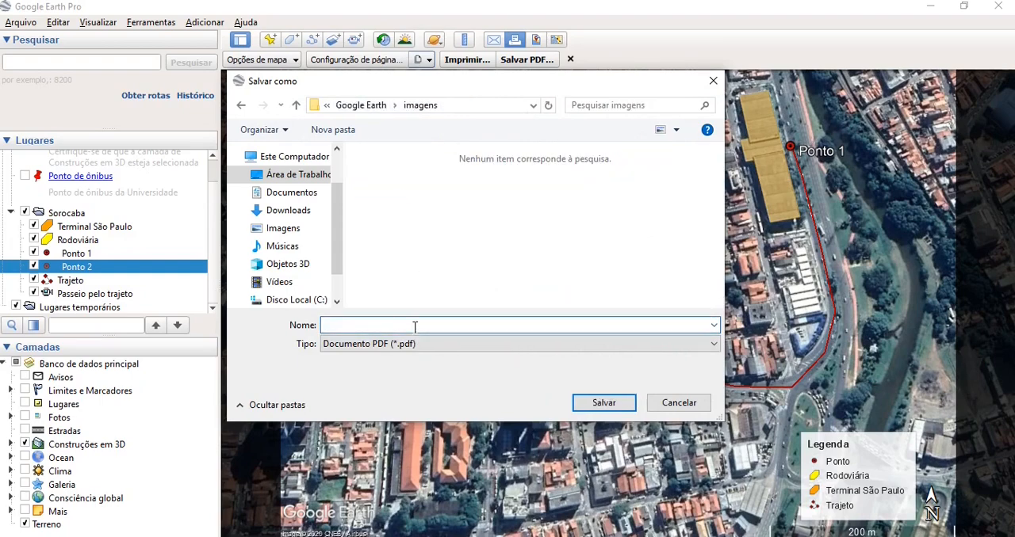
pyautogui.click(414, 327)
pyautogui.write('Sorocaba')
pyautogui.click(604, 403)
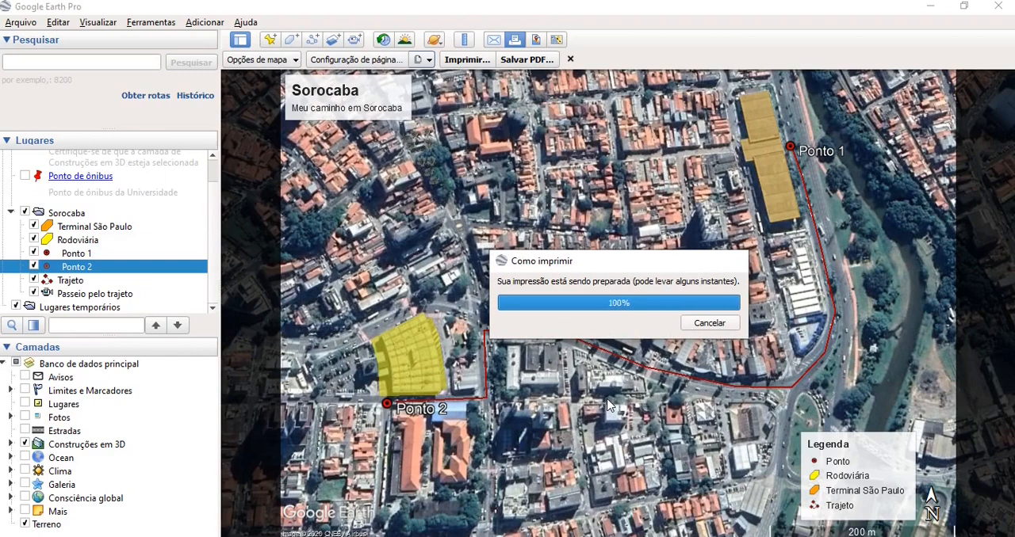
# - Switch from the print layout to the image-saving layout, and turn on the Estradas layer
pyautogui.click(570, 60)
pyautogui.click(537, 41)
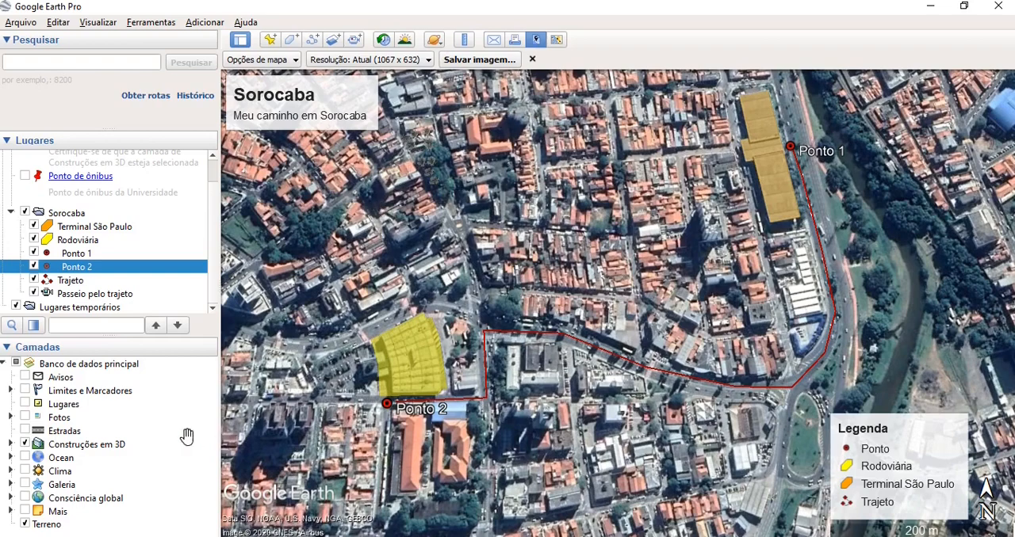
pyautogui.click(23, 430)
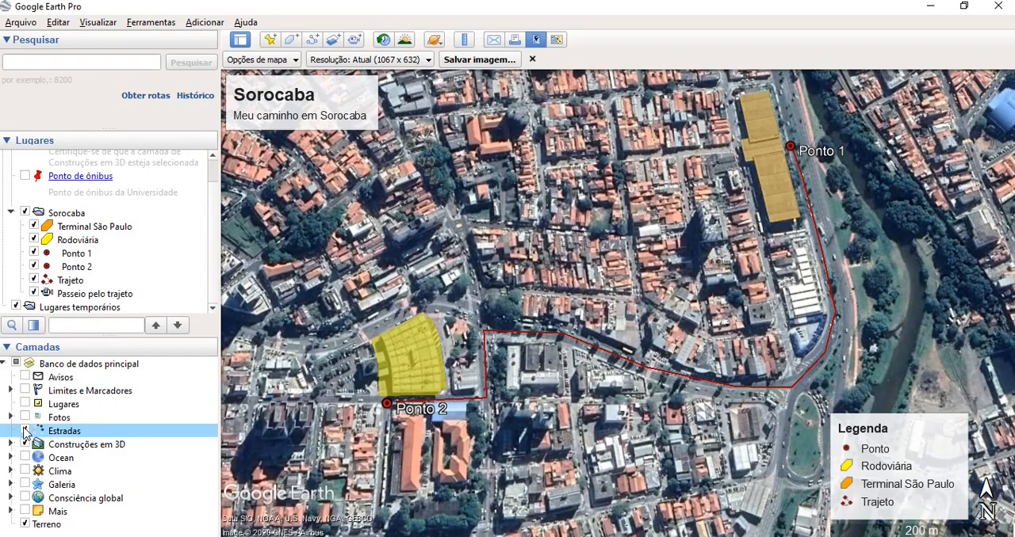
pyautogui.click(25, 432)
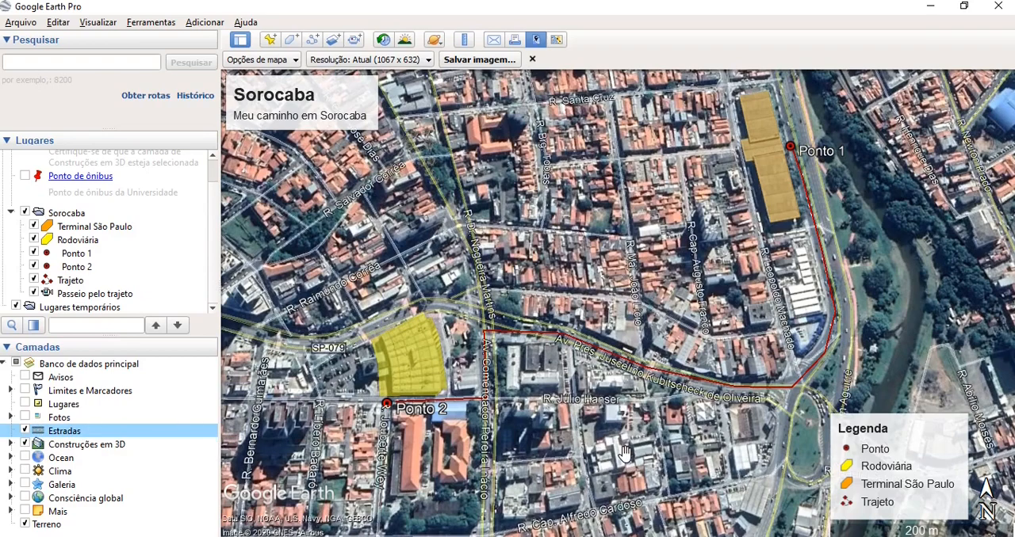
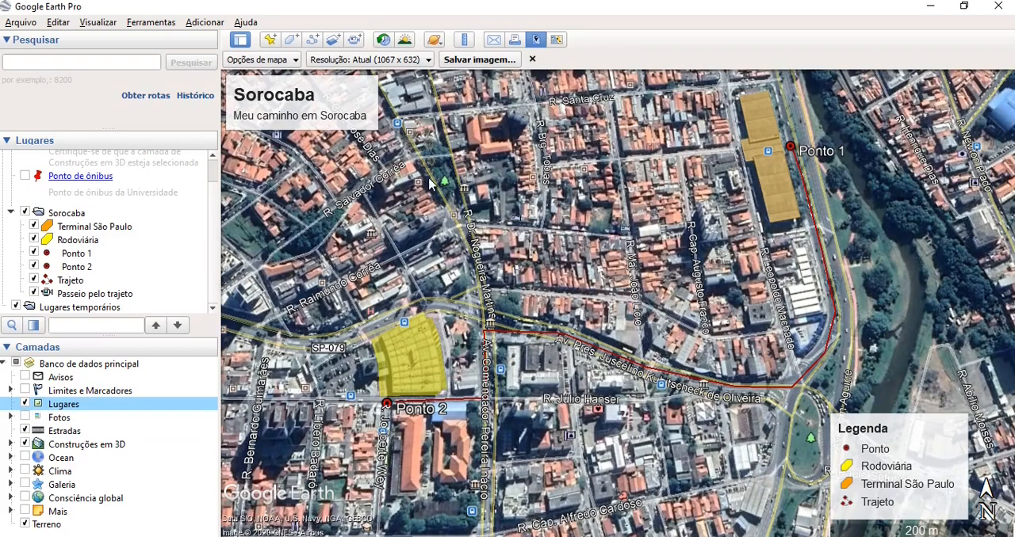
# - Check the map options, and save the map as a JPEG image named Sorocaba in the imagens folder at the current resolution
pyautogui.moveTo(446, 187)
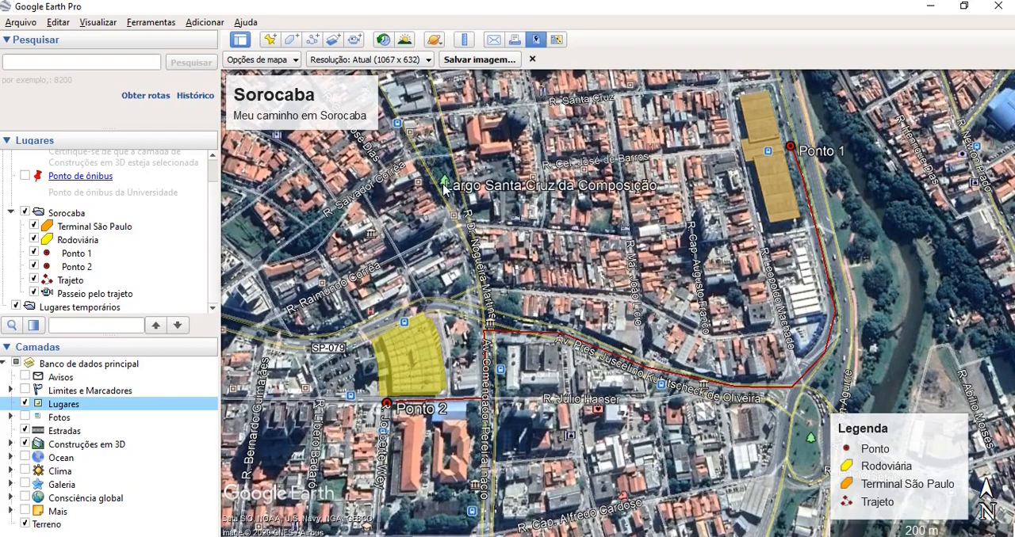
pyautogui.moveTo(499, 374)
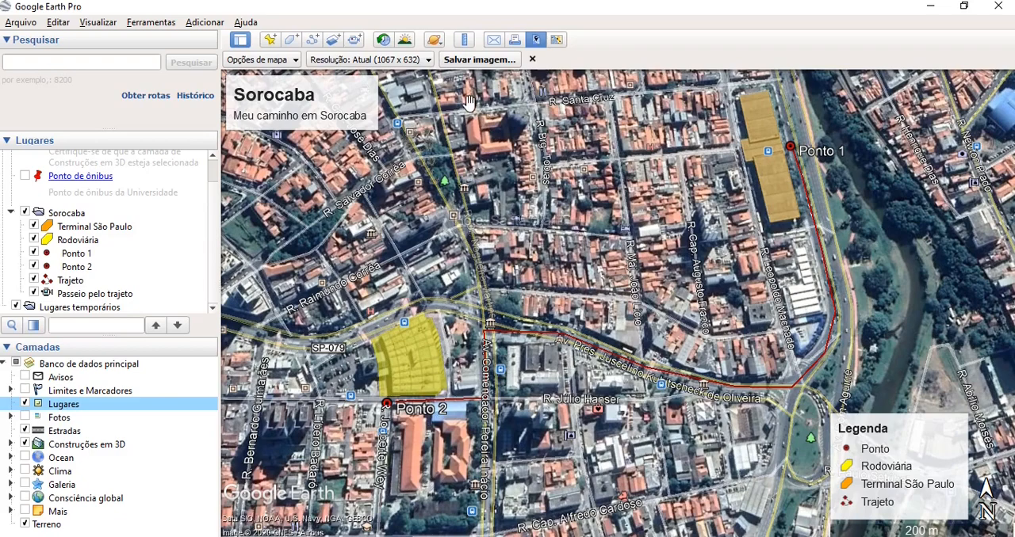
pyautogui.click(424, 60)
pyautogui.click(287, 62)
pyautogui.click(286, 56)
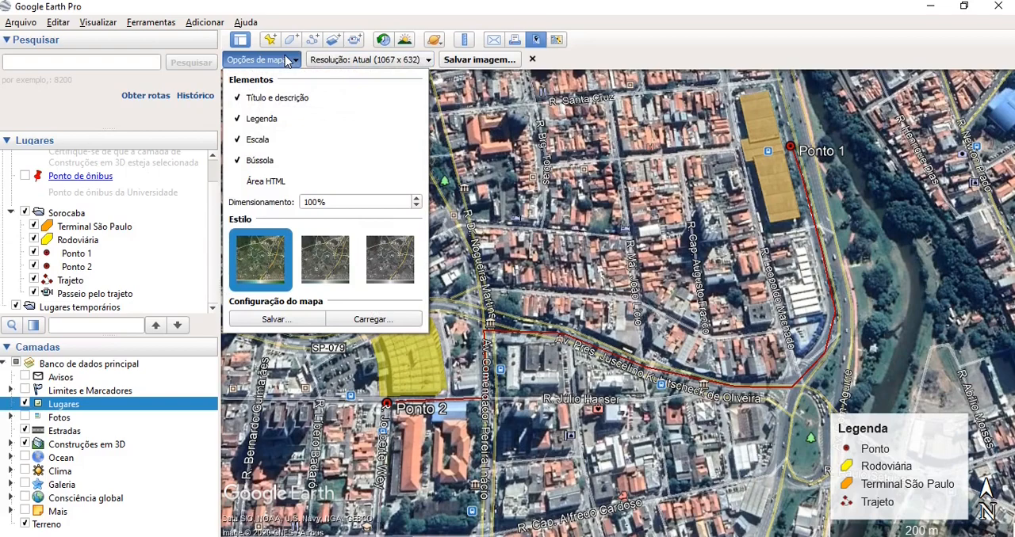
pyautogui.click(287, 60)
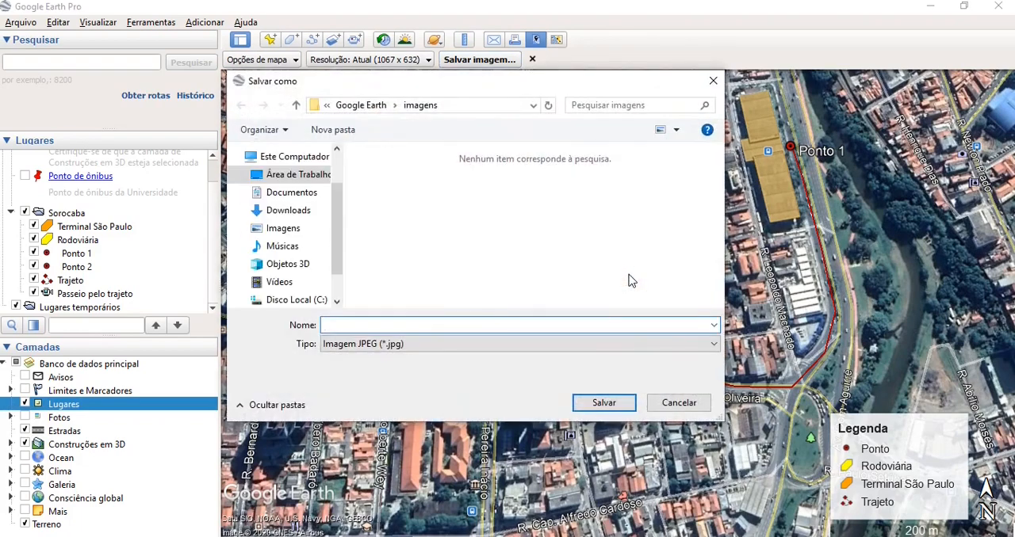
pyautogui.write('S')
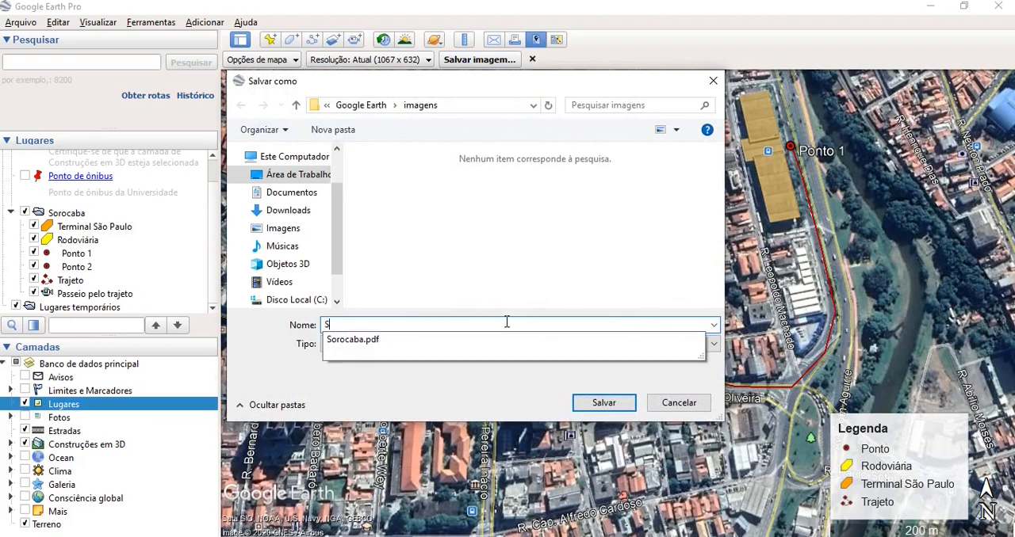
pyautogui.write('orocaba')
pyautogui.click(536, 321)
pyautogui.click(600, 403)
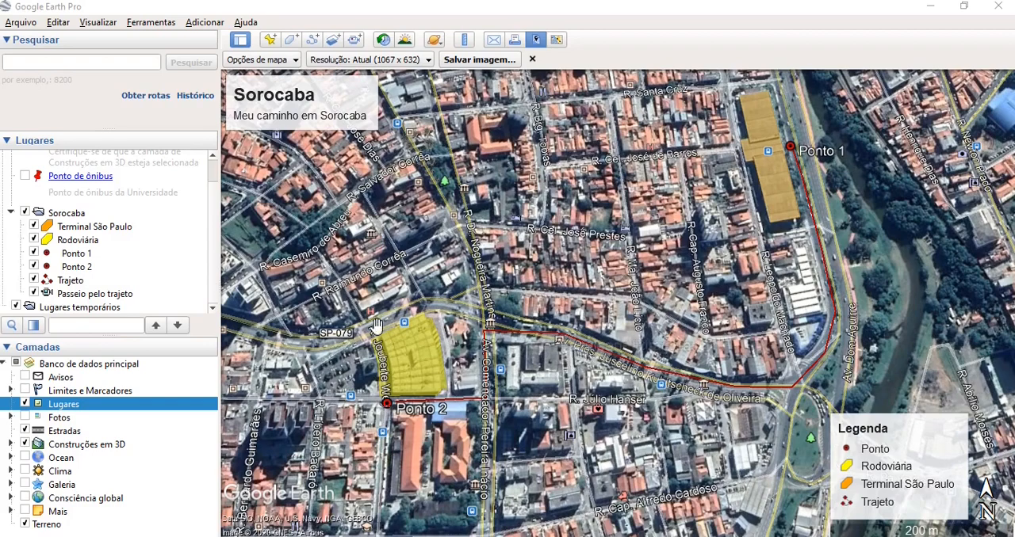
# - Turn off the Lugares and Estradas layers, and hide the Sorocaba folder and the temporary places
pyautogui.click(24, 405)
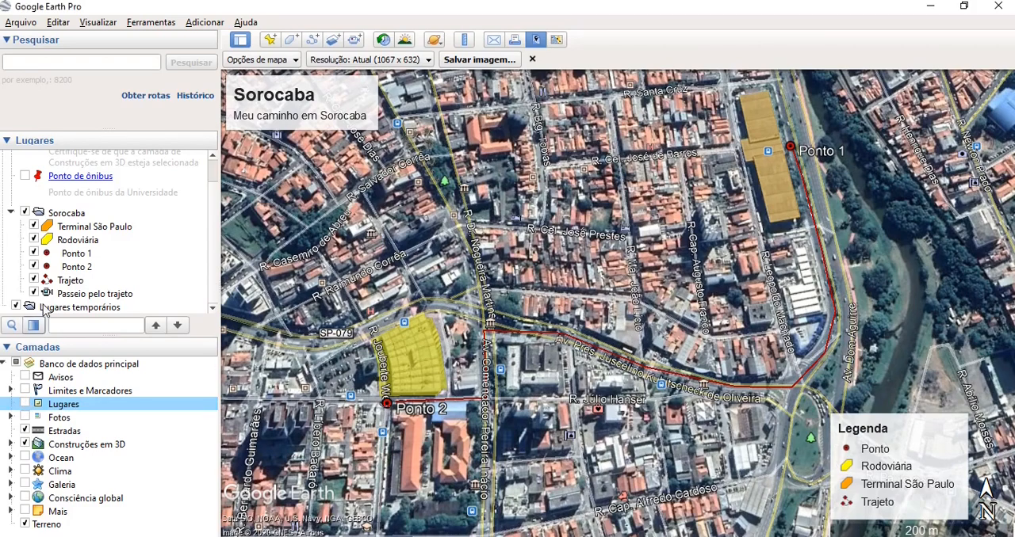
pyautogui.click(24, 213)
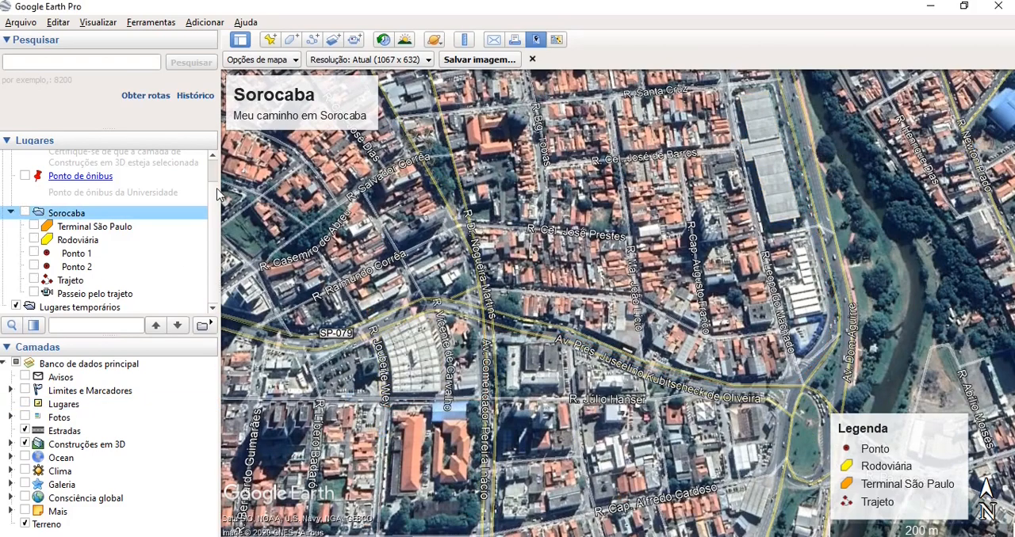
pyautogui.scroll(1, 215, 184)
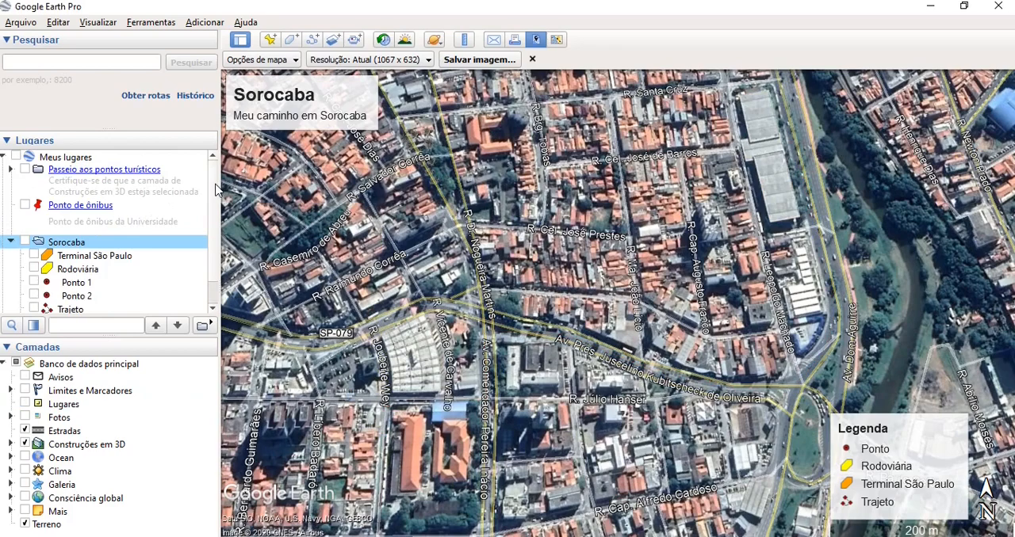
pyautogui.click(212, 310)
pyautogui.click(23, 309)
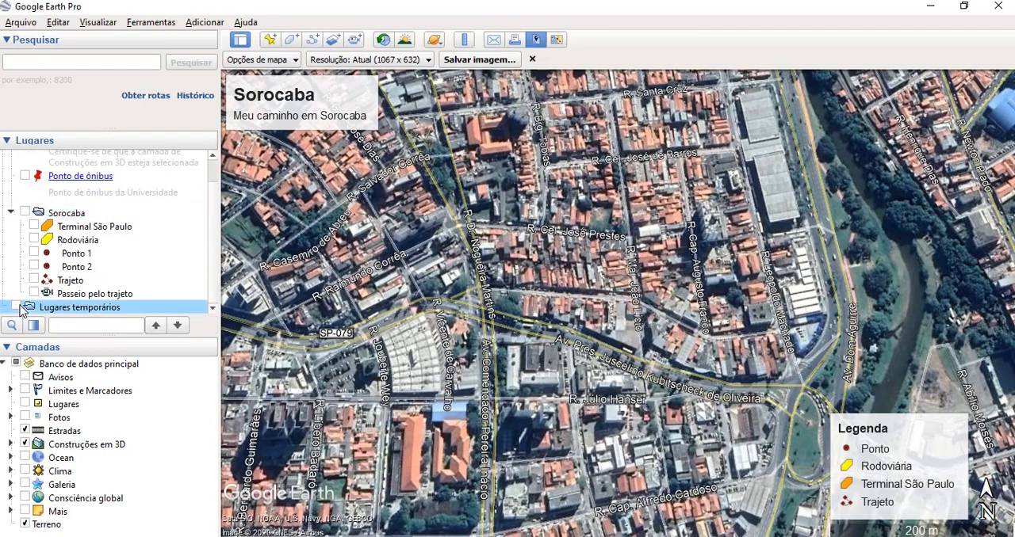
pyautogui.click(26, 432)
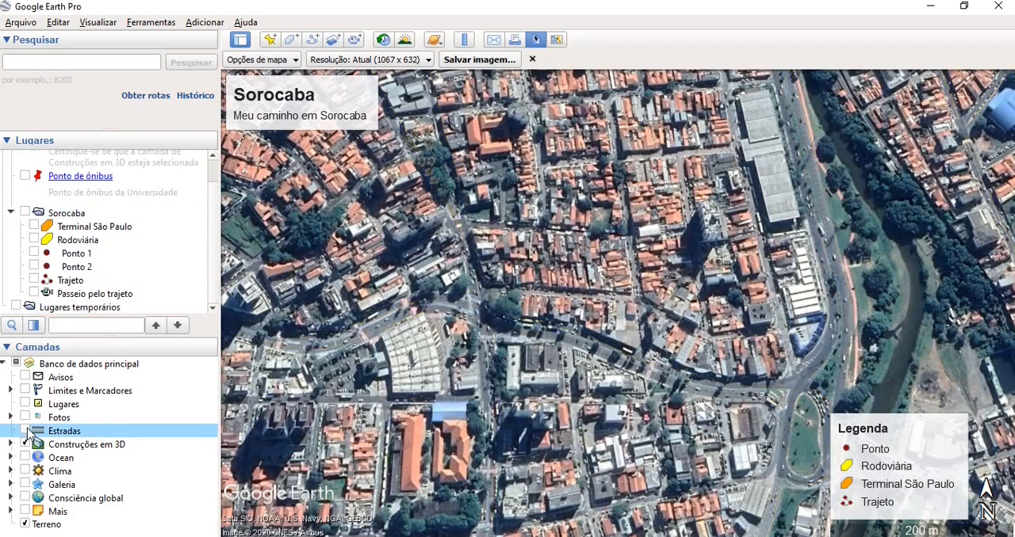
# - Remove the title and description and the legend from the map layout
pyautogui.click(278, 61)
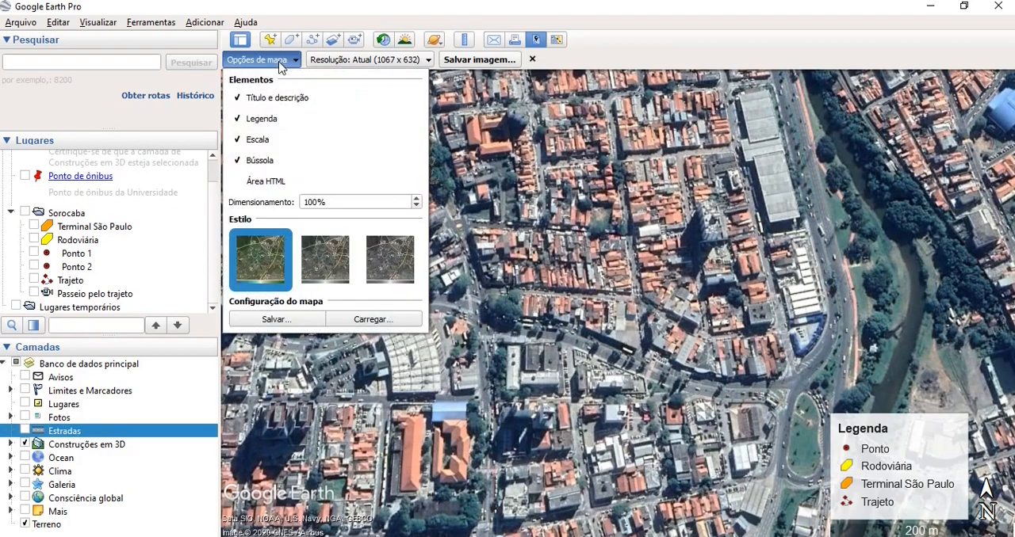
pyautogui.click(260, 120)
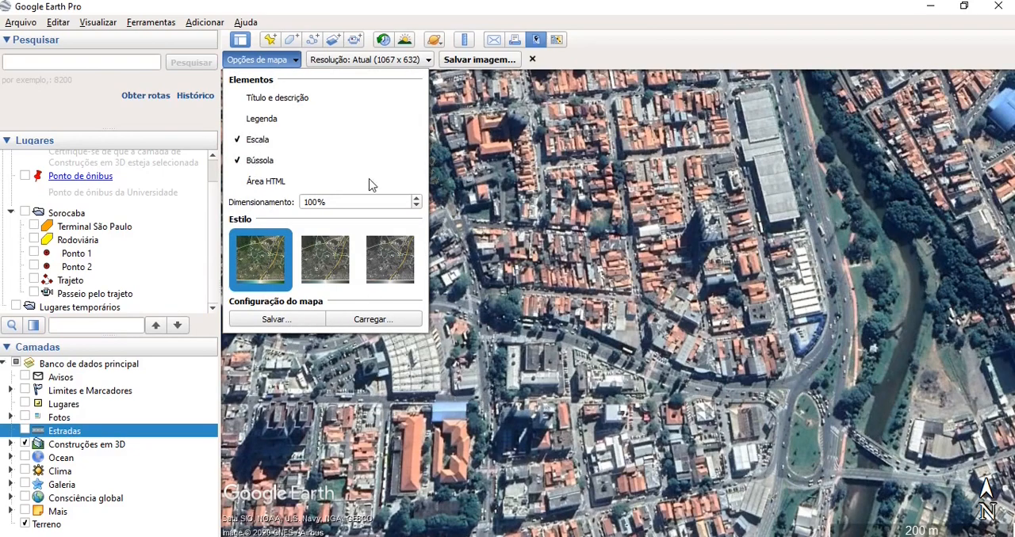
pyautogui.click(284, 62)
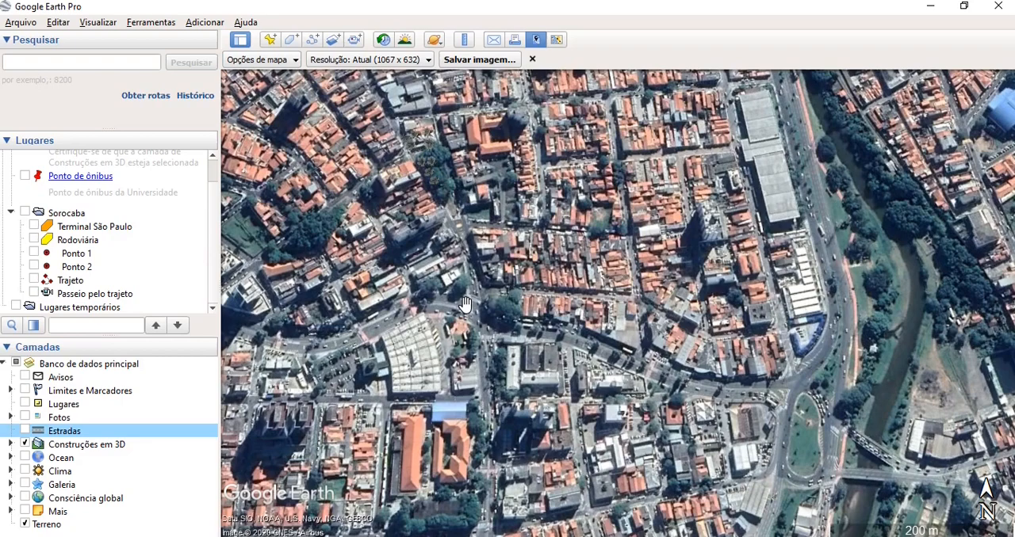
# - Compare the historical imagery of the area at 3/15/2017, 9/6/2013, 2/10/2008 and 4/13/2011, and return to the most recent date
pyautogui.click(381, 41)
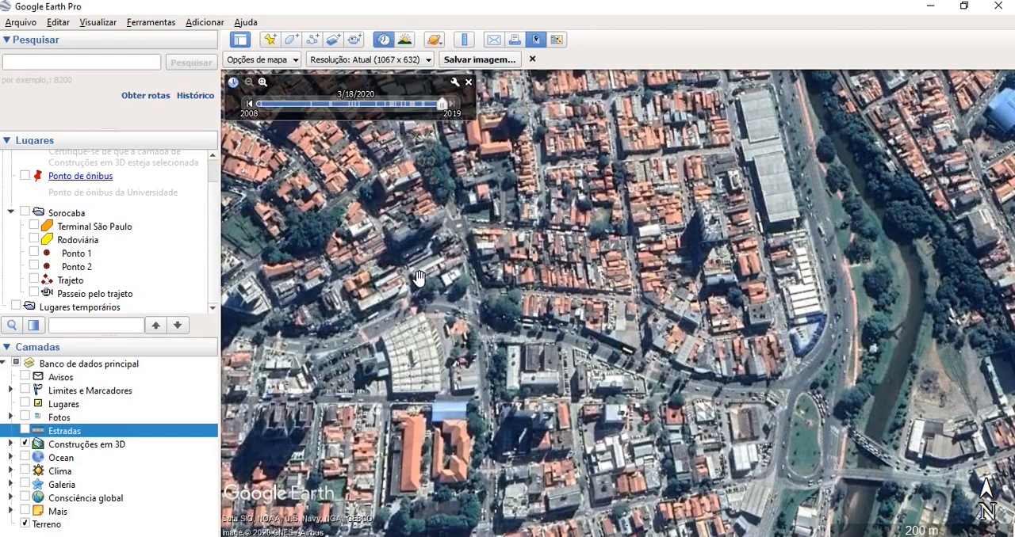
pyautogui.click(443, 105)
pyautogui.moveTo(442, 107); pyautogui.dragTo(407, 108)
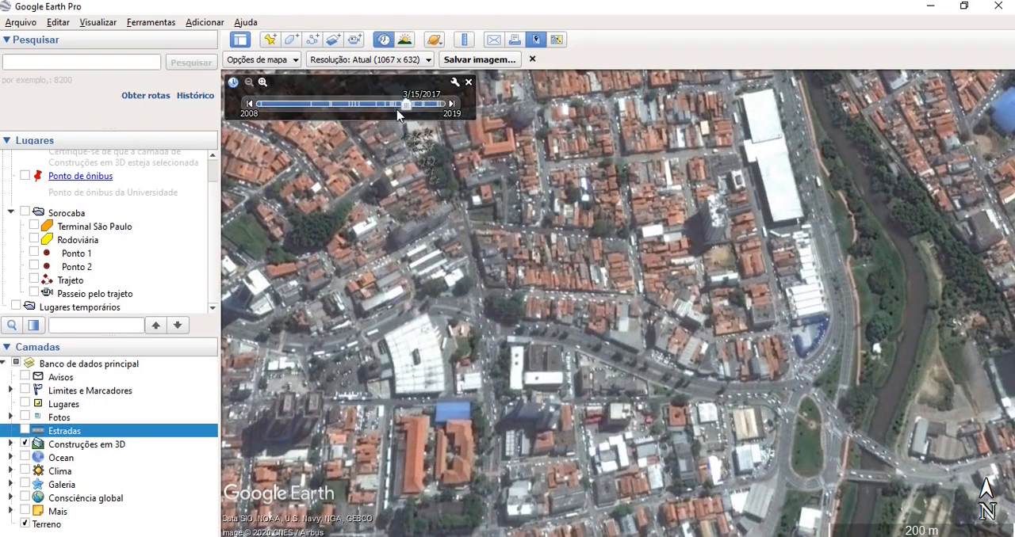
pyautogui.click(351, 106)
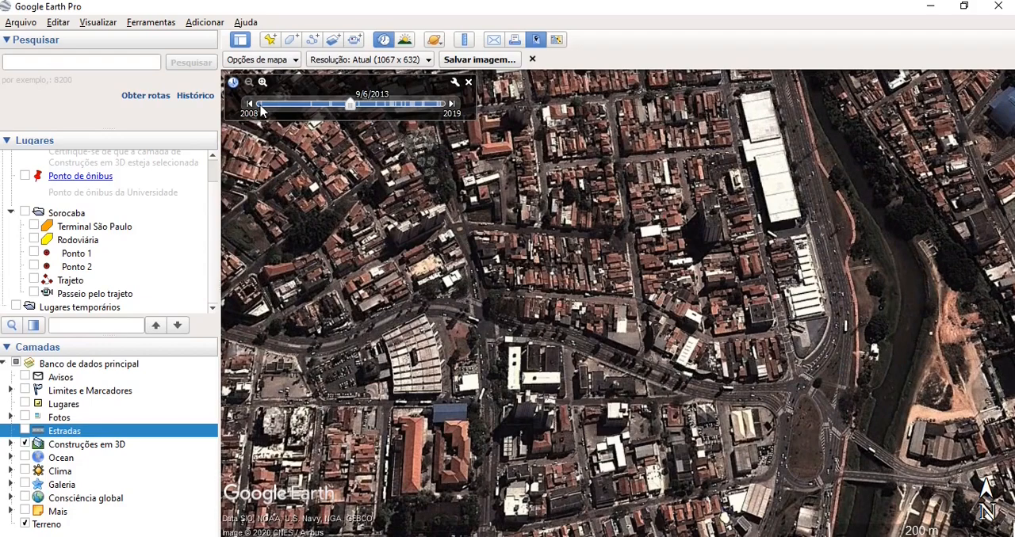
pyautogui.click(262, 106)
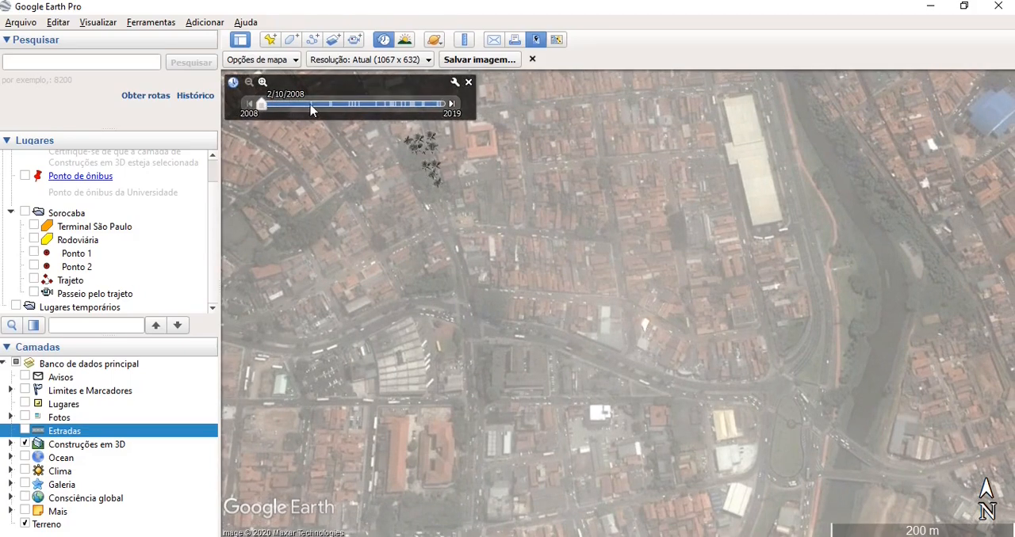
pyautogui.click(311, 107)
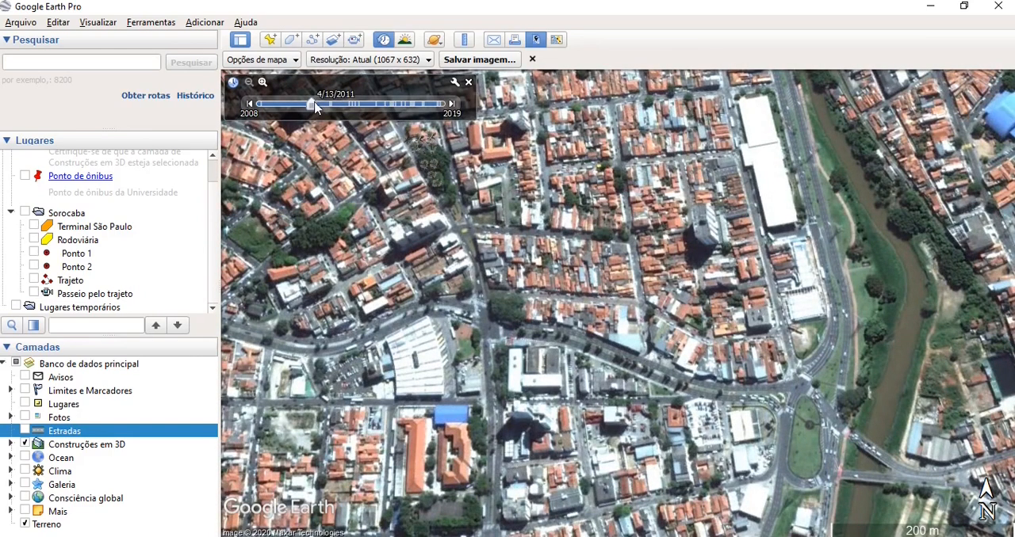
pyautogui.moveTo(315, 109); pyautogui.dragTo(450, 113)
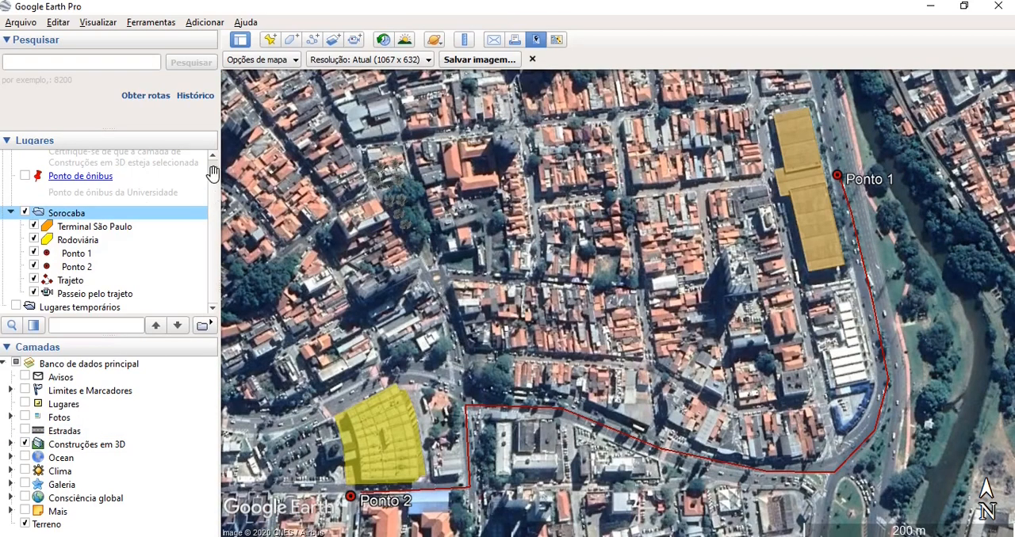
# - Create a new folder named Imagens under Meus lugares
pyautogui.scroll(1, 213, 173)
pyautogui.rightClick(70, 157)
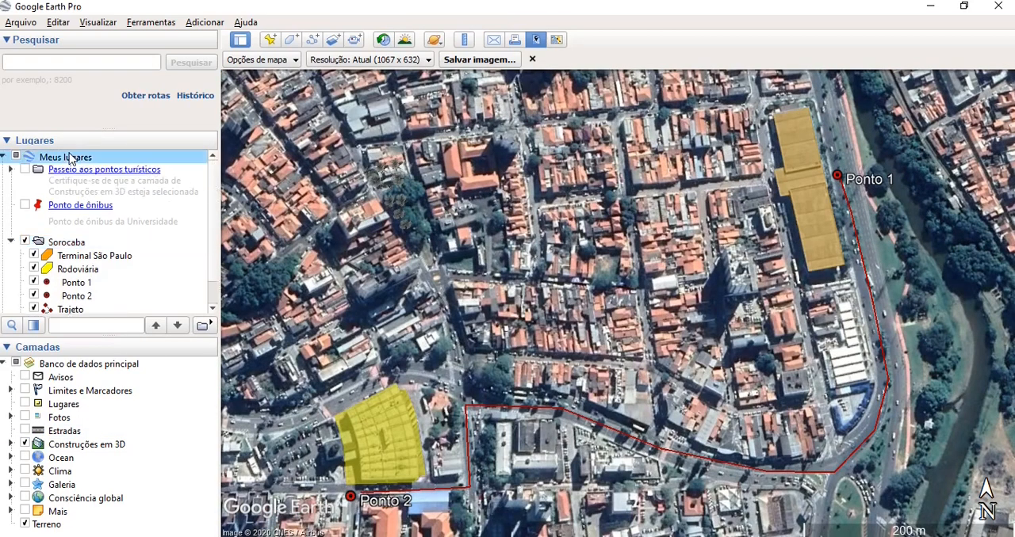
pyautogui.moveTo(95, 162)
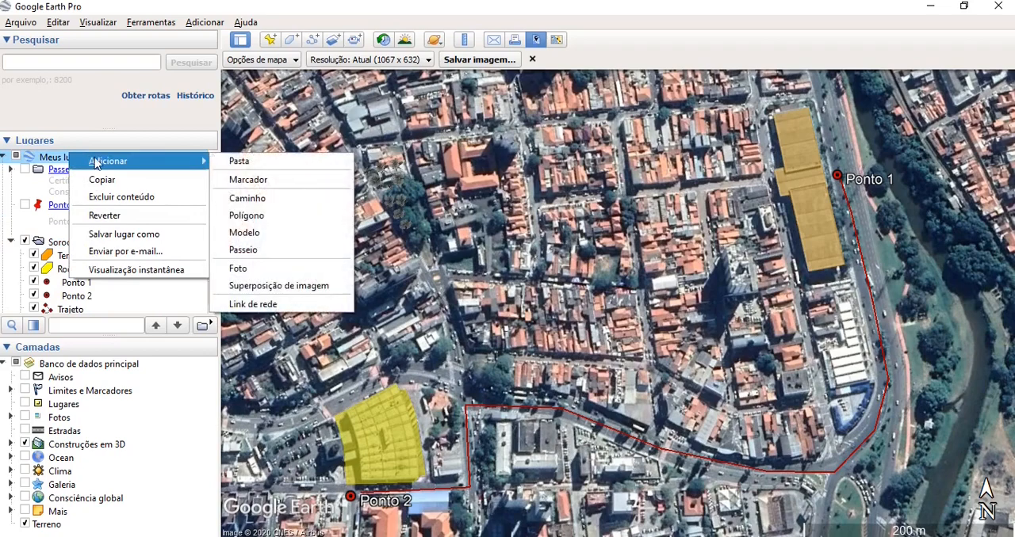
pyautogui.click(272, 168)
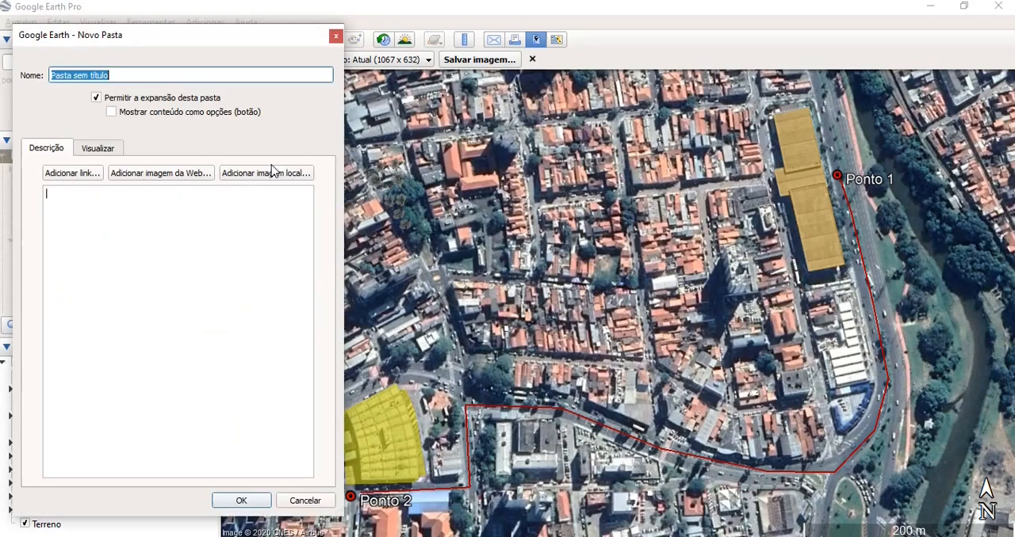
pyautogui.click(115, 75)
pyautogui.press('BackSpace')
pyautogui.press('BackSpace')
pyautogui.press('BackSpace')
pyautogui.press('BackSpace')
pyautogui.press('BackSpace')
pyautogui.press('BackSpace')
pyautogui.press('BackSpace')
pyautogui.press('BackSpace')
pyautogui.press('BackSpace')
pyautogui.press('BackSpace')
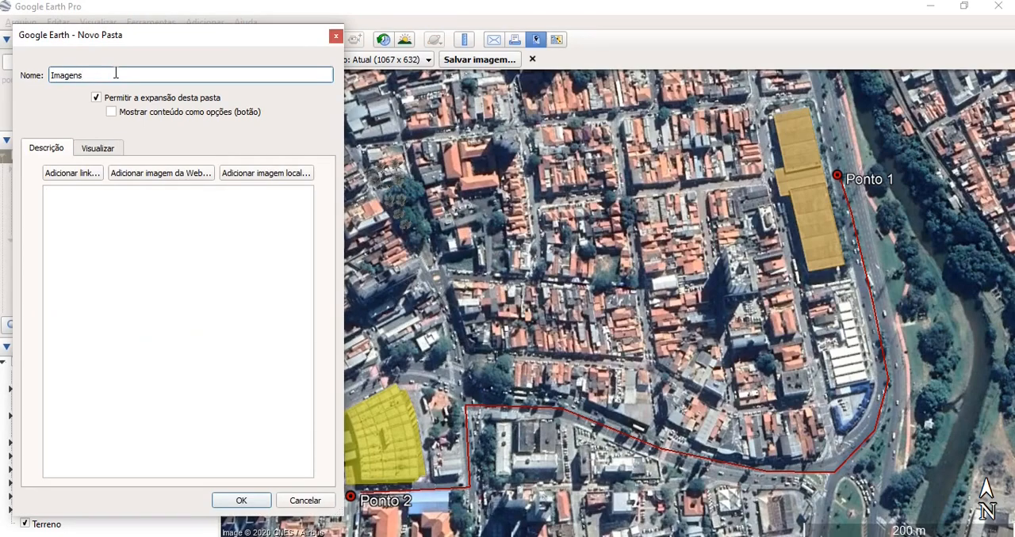
pyautogui.click(230, 504)
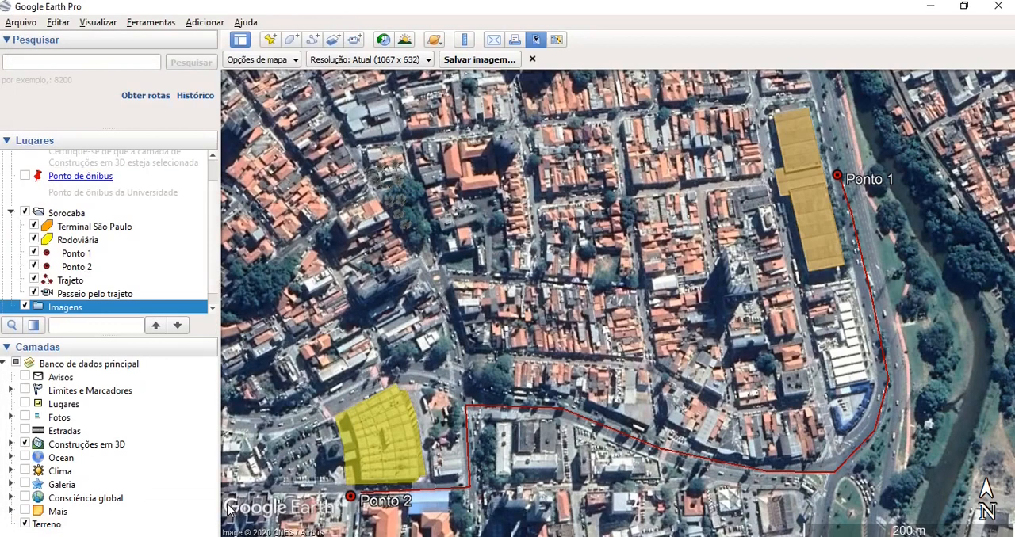
pyautogui.click(213, 307)
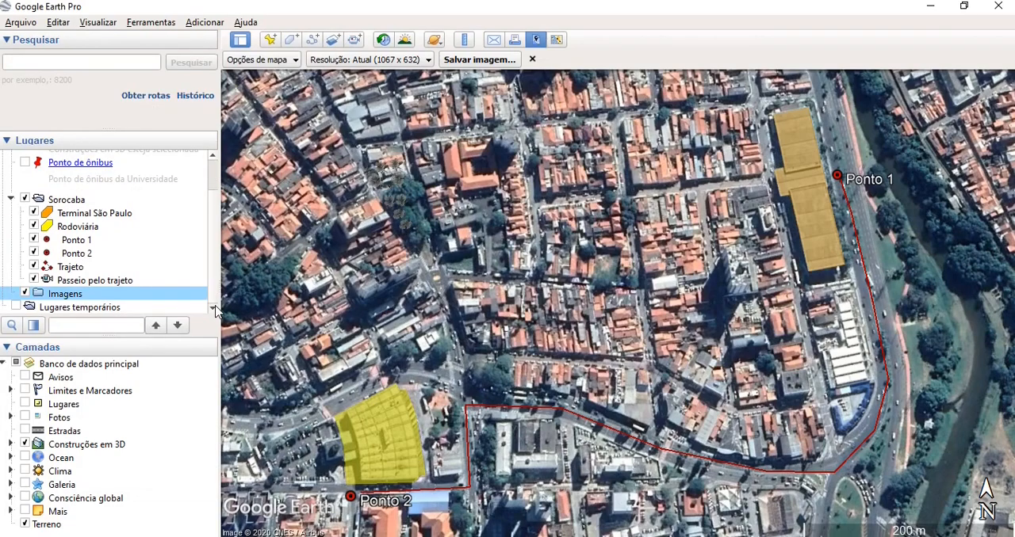
# - Turn on historical imagery, add a placemark with the default name to the Imagens folder, and store the current view in it as a snapshot
pyautogui.click(385, 41)
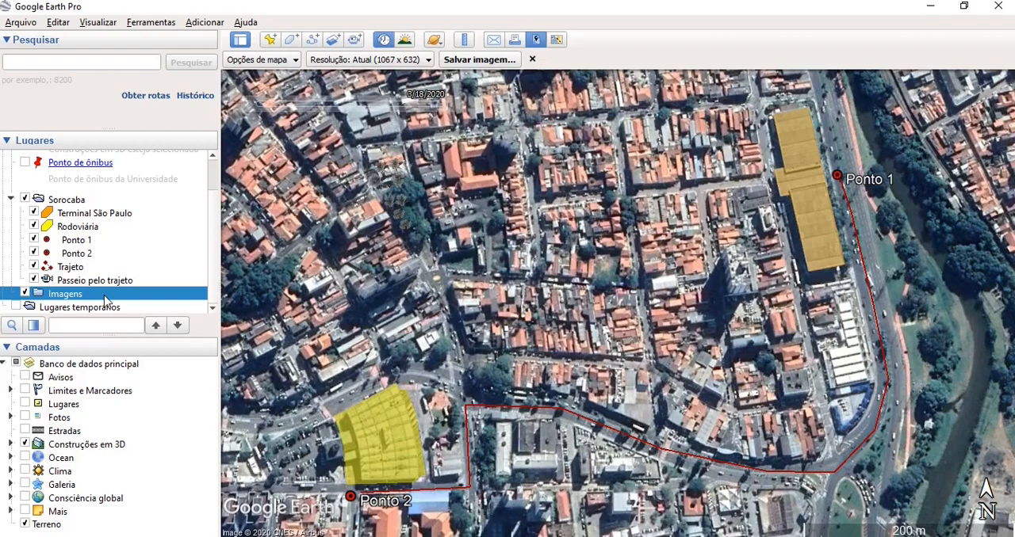
pyautogui.rightClick(106, 299)
pyautogui.moveTo(133, 308)
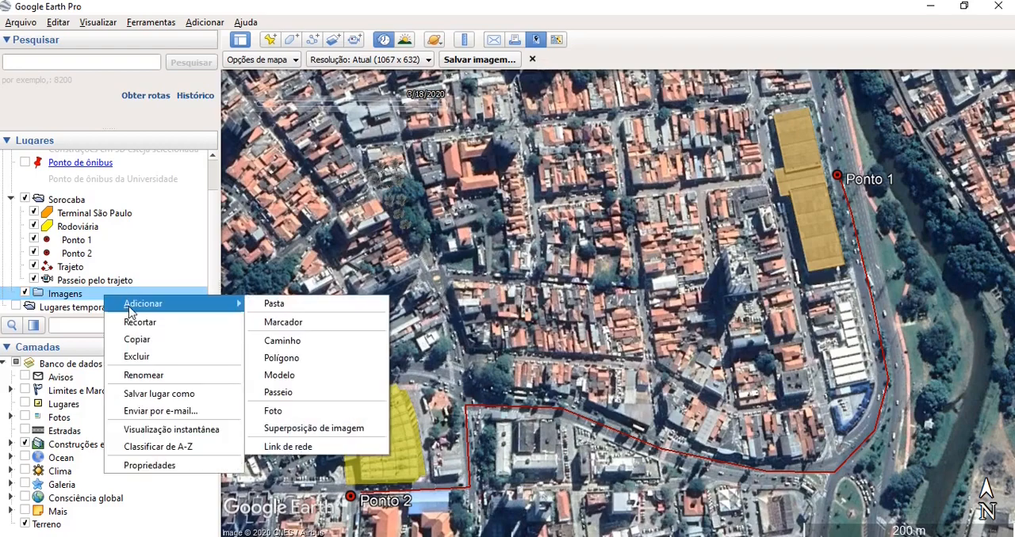
pyautogui.click(289, 322)
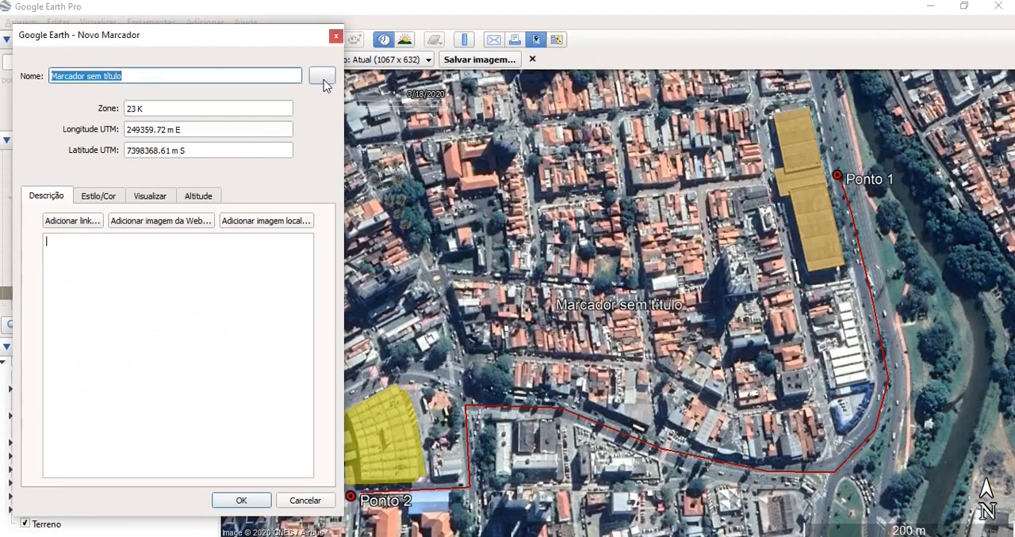
pyautogui.click(249, 505)
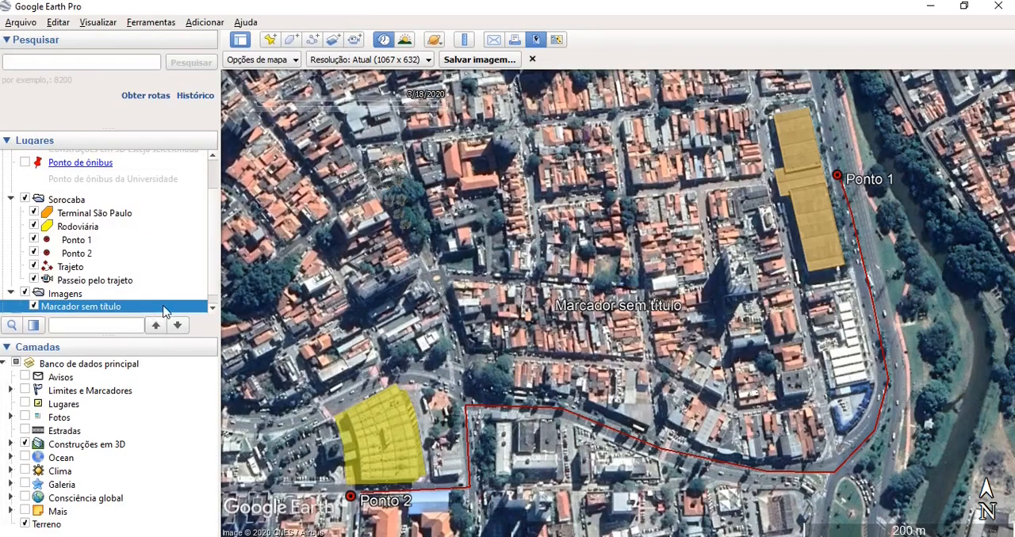
pyautogui.click(213, 308)
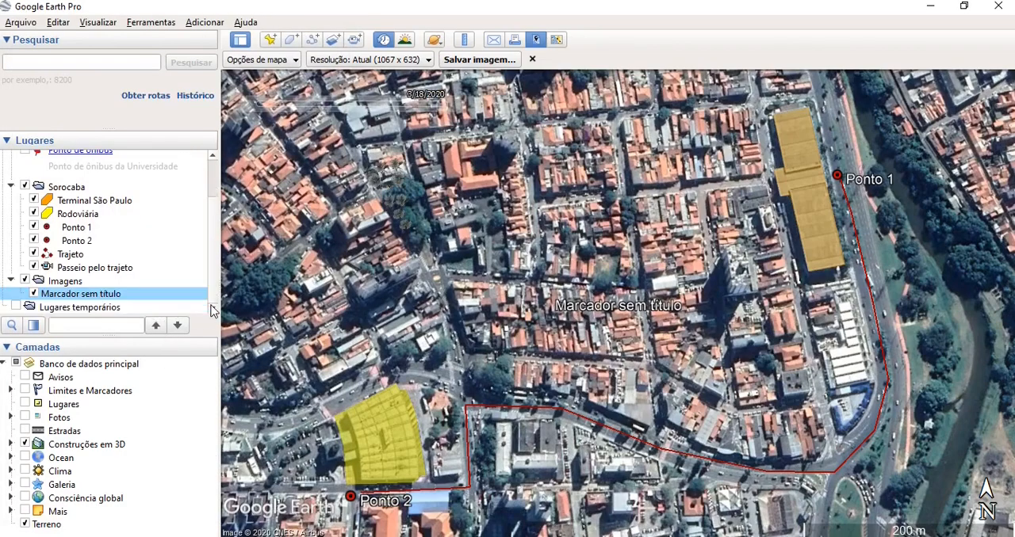
pyautogui.rightClick(142, 298)
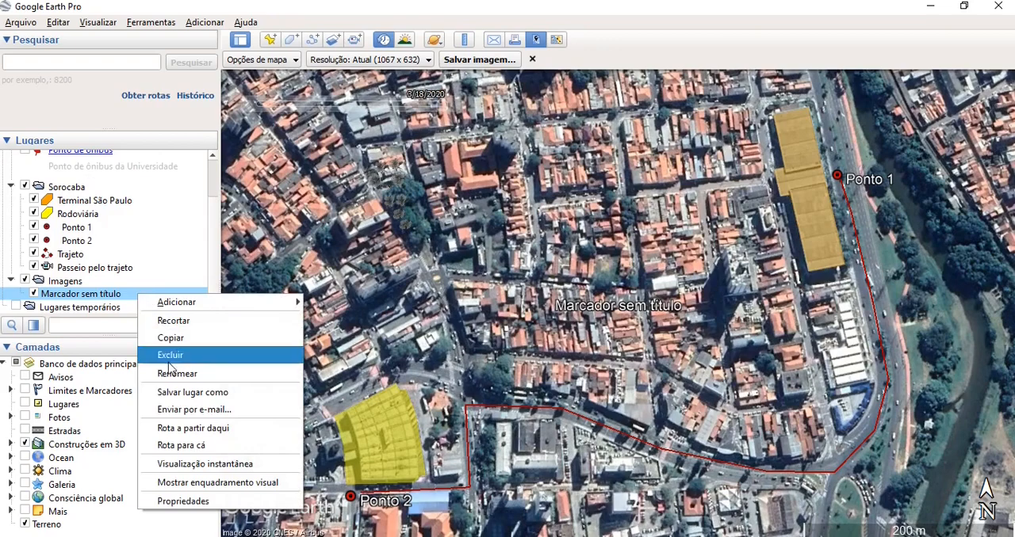
pyautogui.click(181, 465)
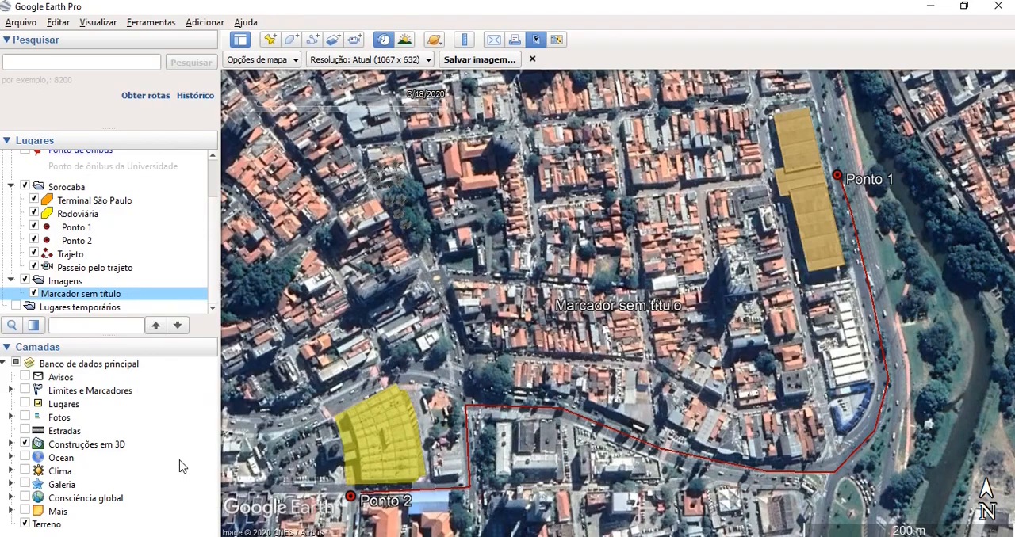
# - Add another default-named placemark to the Imagens folder with the imagery set to 7/11/2017, and store that view in it as a snapshot
pyautogui.rightClick(72, 283)
pyautogui.moveTo(93, 295)
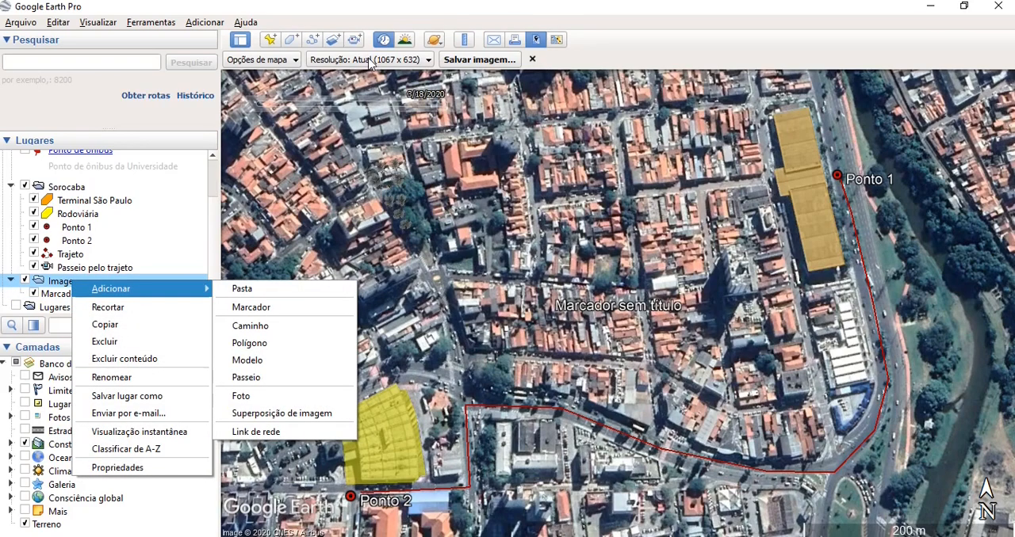
pyautogui.click(443, 108)
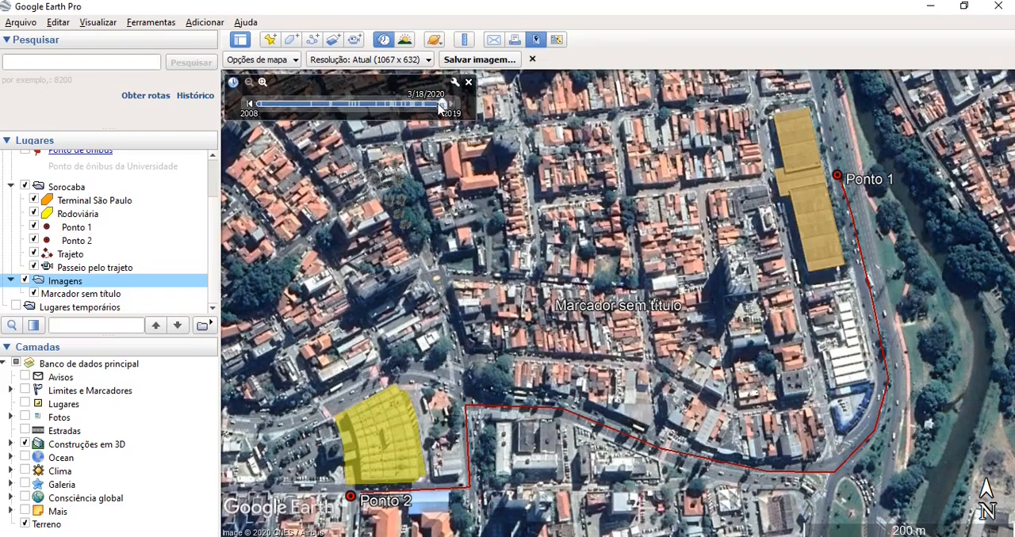
pyautogui.moveTo(440, 109); pyautogui.dragTo(411, 107)
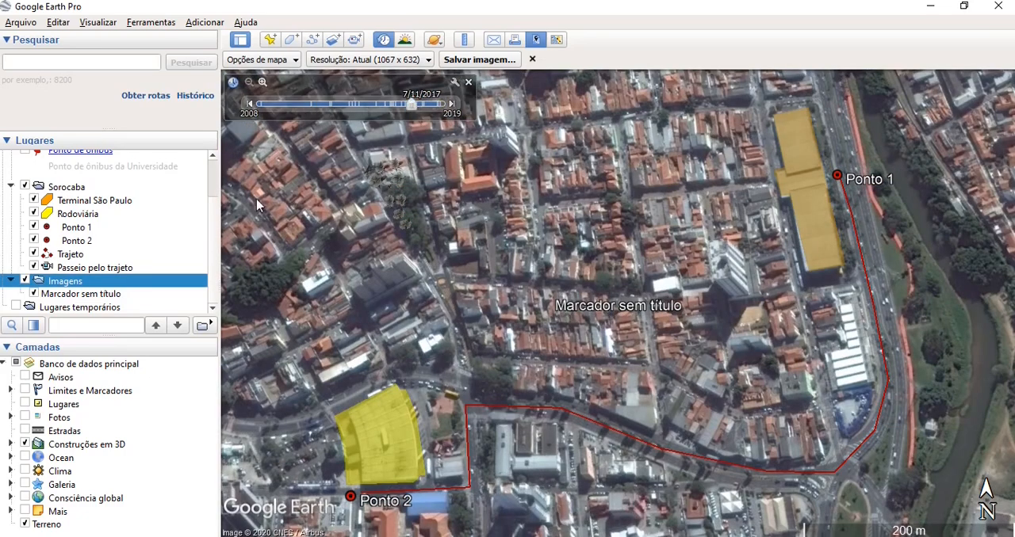
pyautogui.rightClick(90, 287)
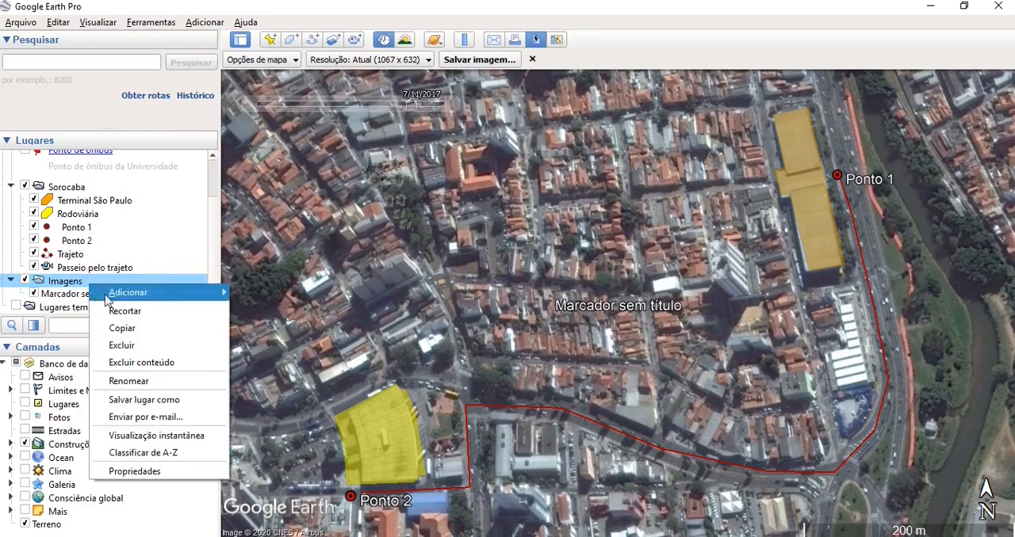
pyautogui.moveTo(120, 295)
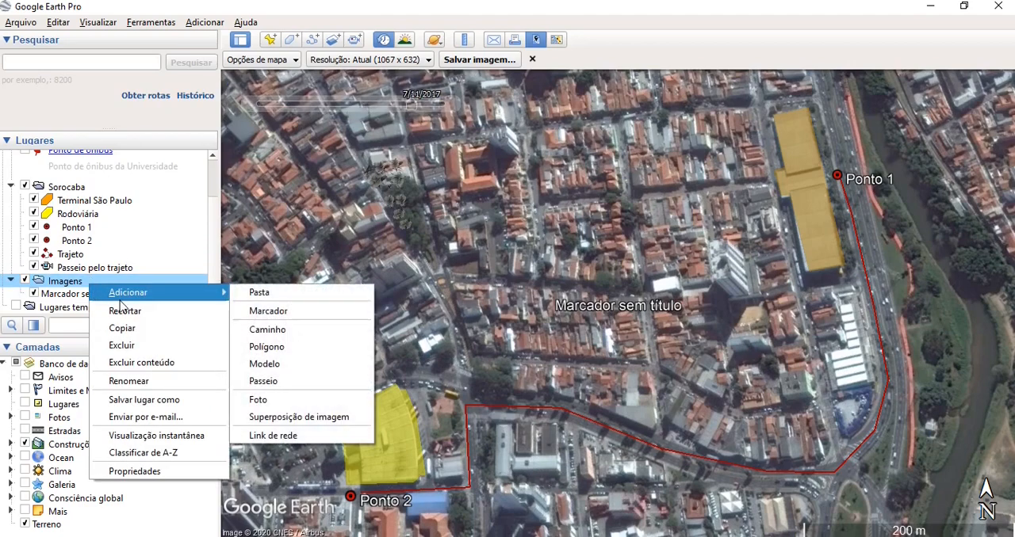
pyautogui.click(268, 311)
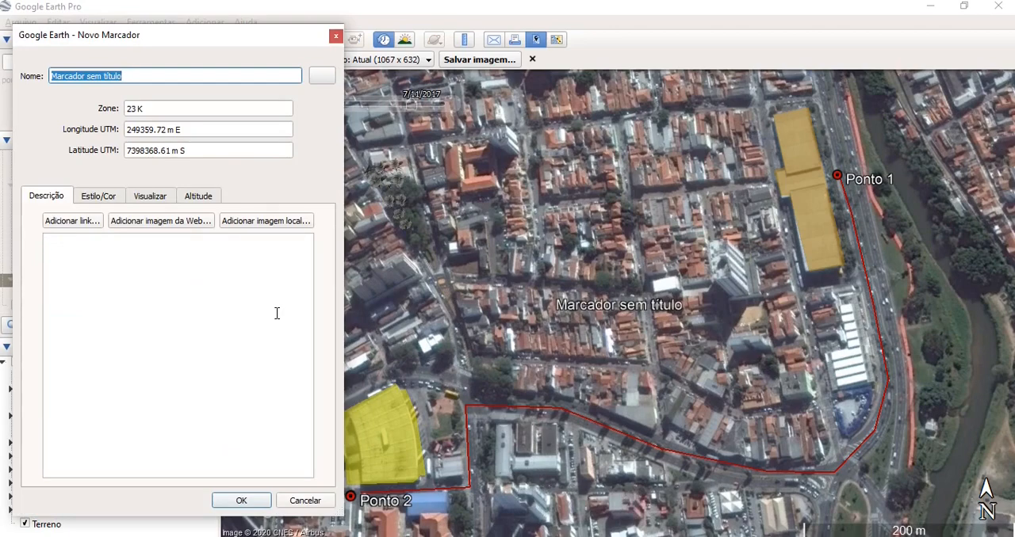
pyautogui.click(242, 501)
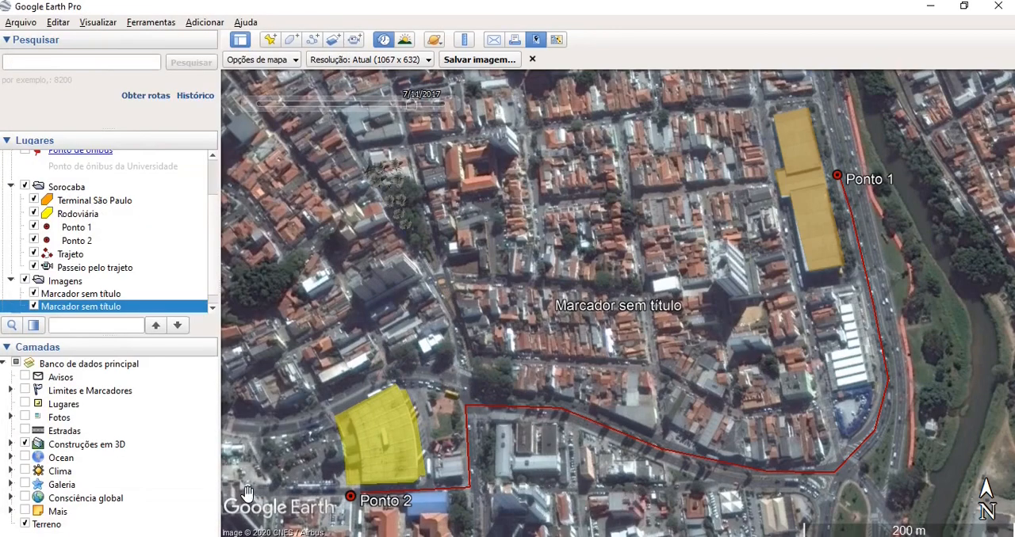
pyautogui.rightClick(167, 305)
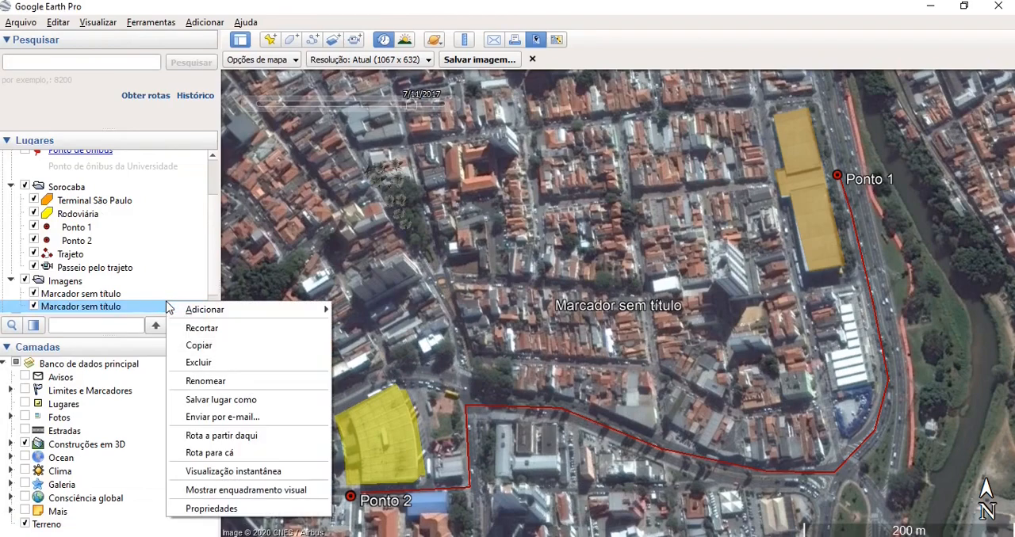
pyautogui.click(230, 471)
pyautogui.scroll(-1, 211, 307)
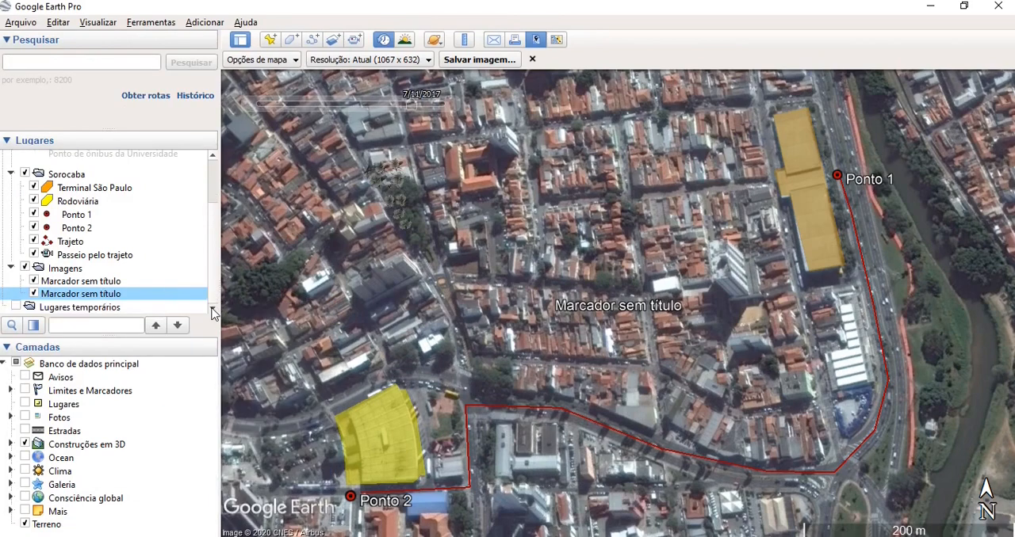
# - With the historical imagery at 4/7/2014, add a third default-named placemark to the Imagens folder and store the view in it as a snapshot
pyautogui.doubleClick(72, 267)
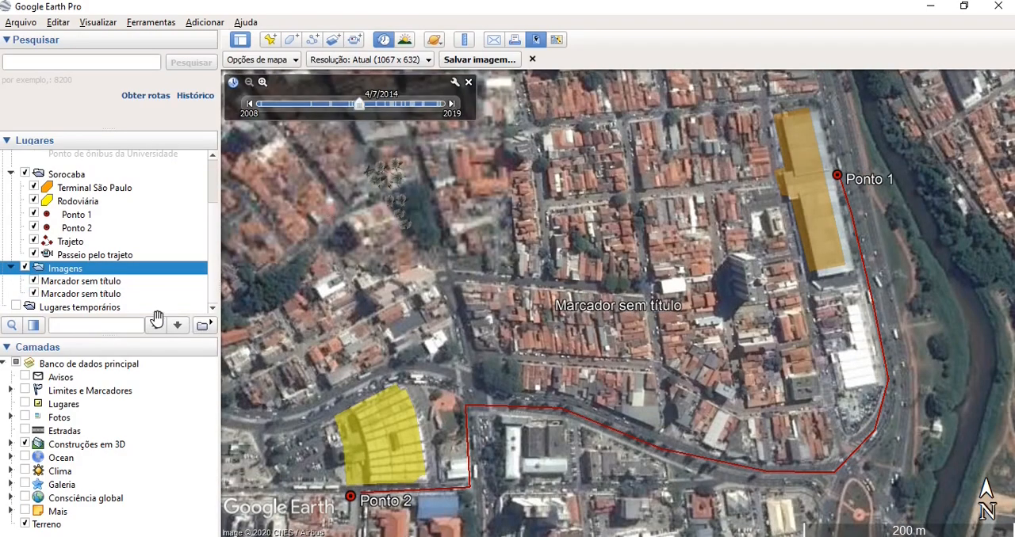
pyautogui.rightClick(67, 271)
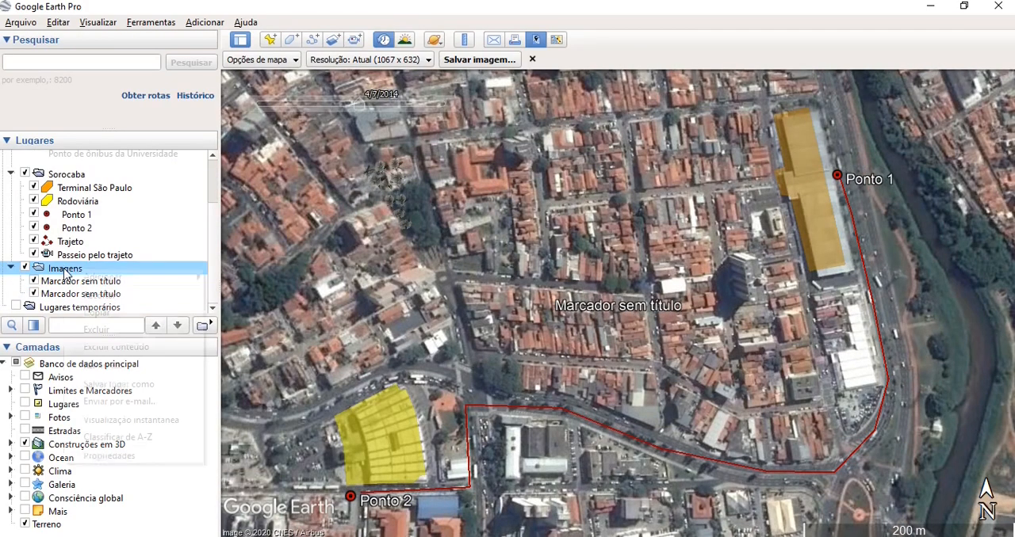
pyautogui.moveTo(109, 284)
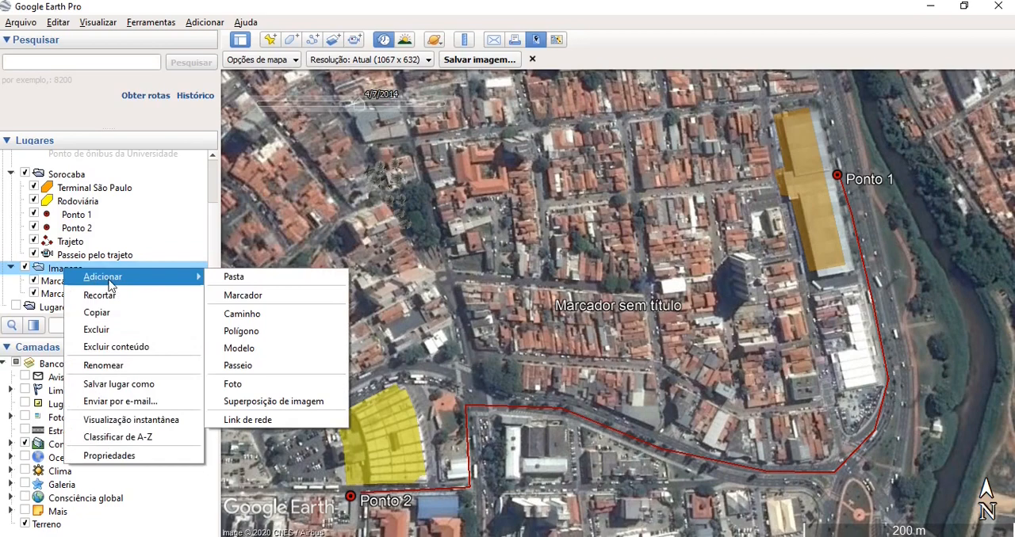
pyautogui.click(240, 295)
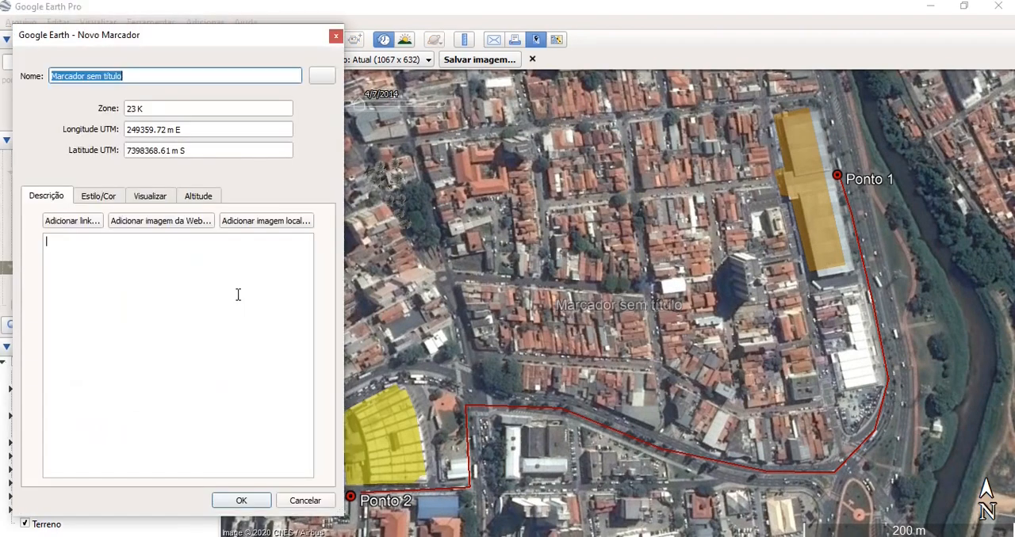
pyautogui.click(256, 504)
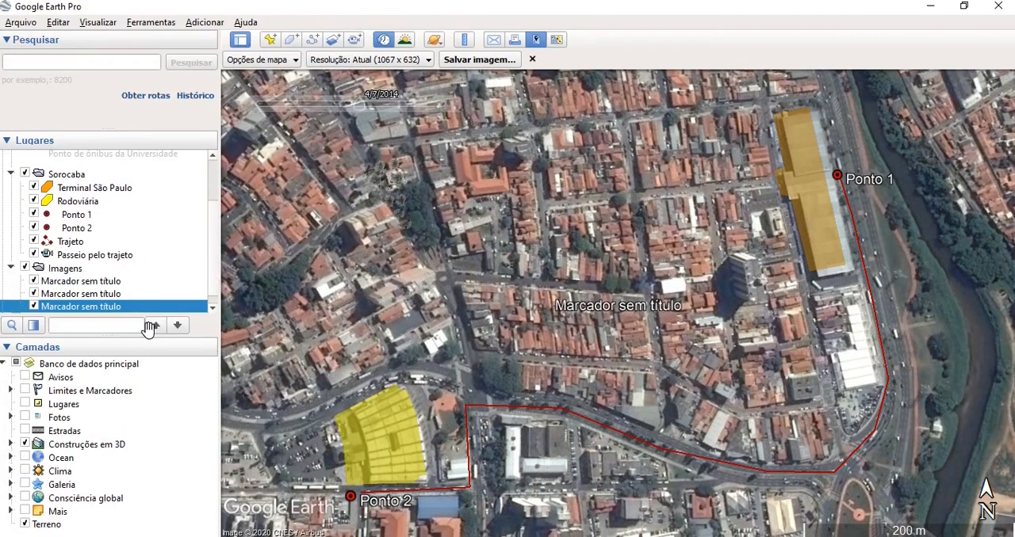
pyautogui.rightClick(120, 313)
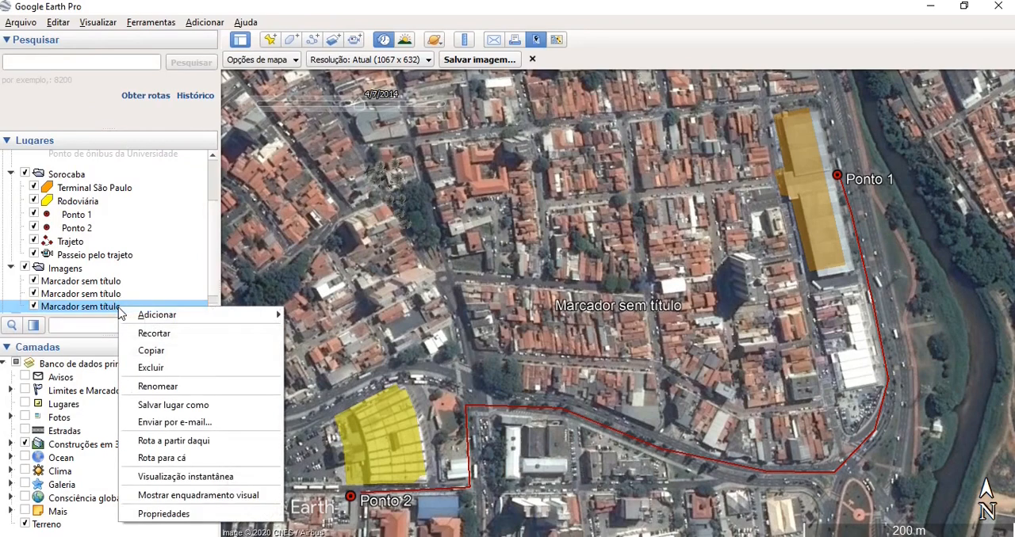
pyautogui.click(187, 478)
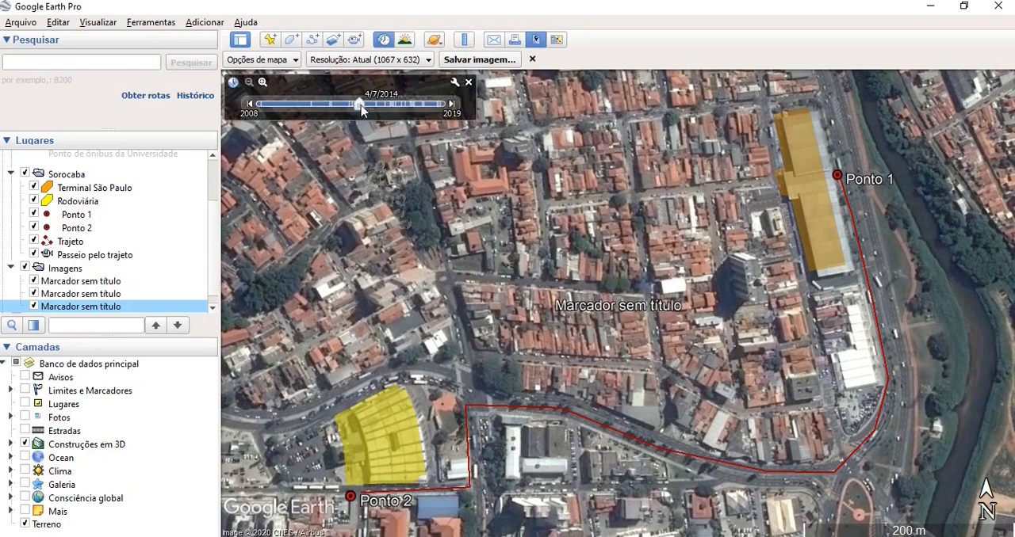
# - Play the Imagens folder as a tour, save the tour with its default name, and replay the saved tour
pyautogui.click(75, 269)
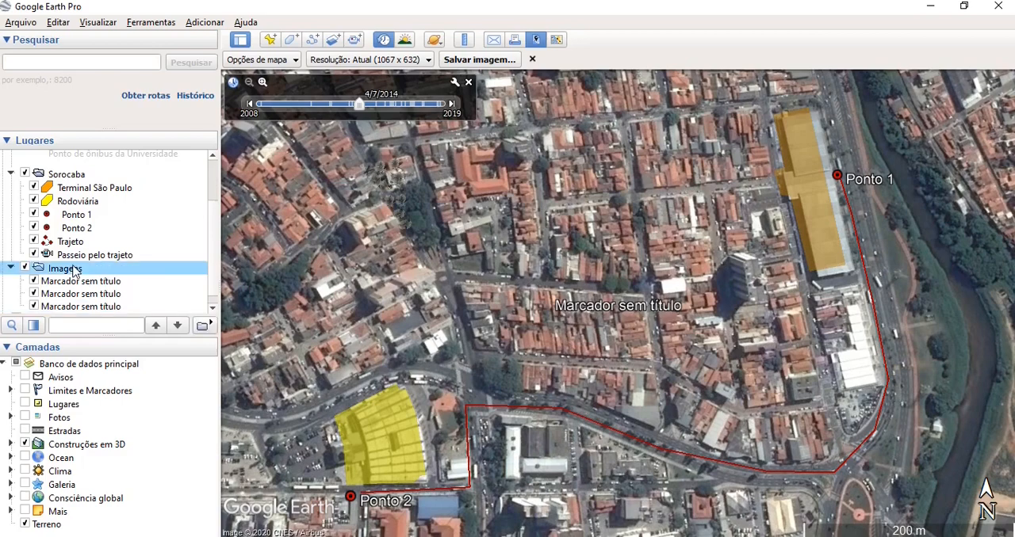
pyautogui.click(211, 328)
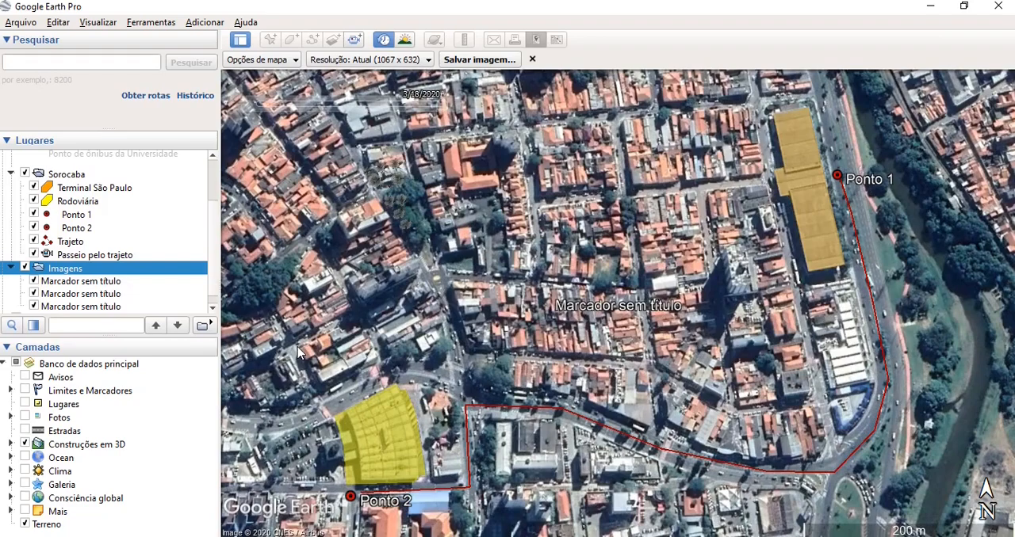
pyautogui.moveTo(312, 507)
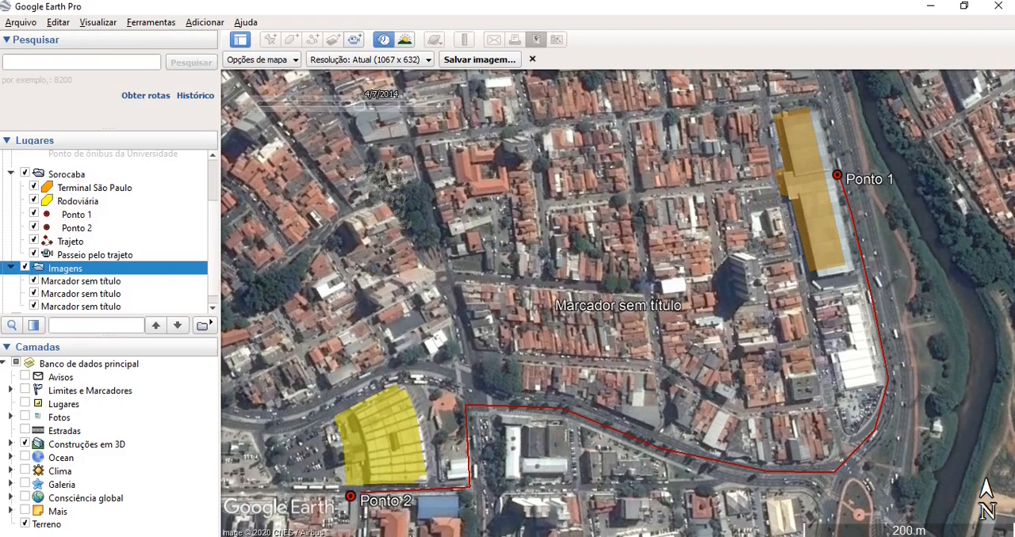
pyautogui.moveTo(470, 507)
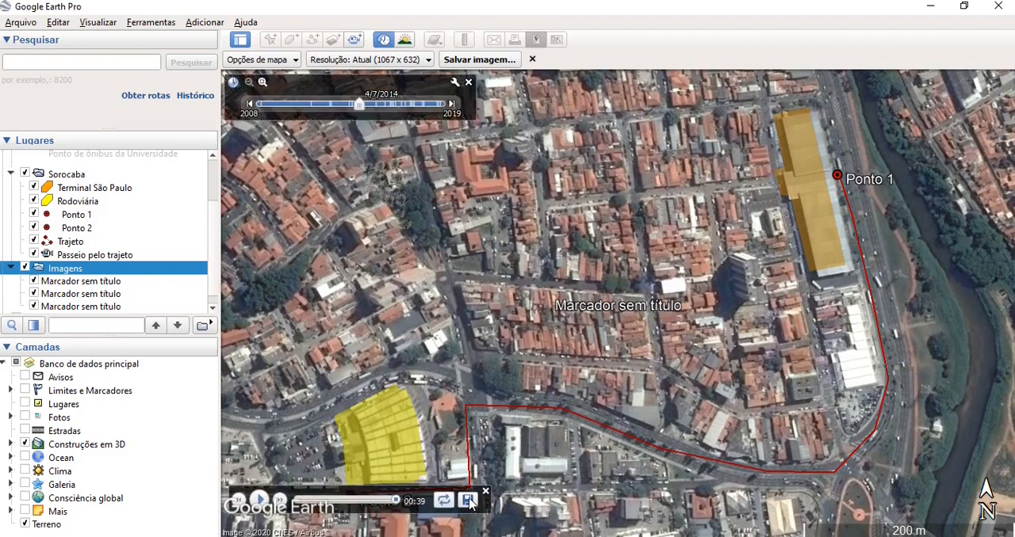
pyautogui.click(469, 501)
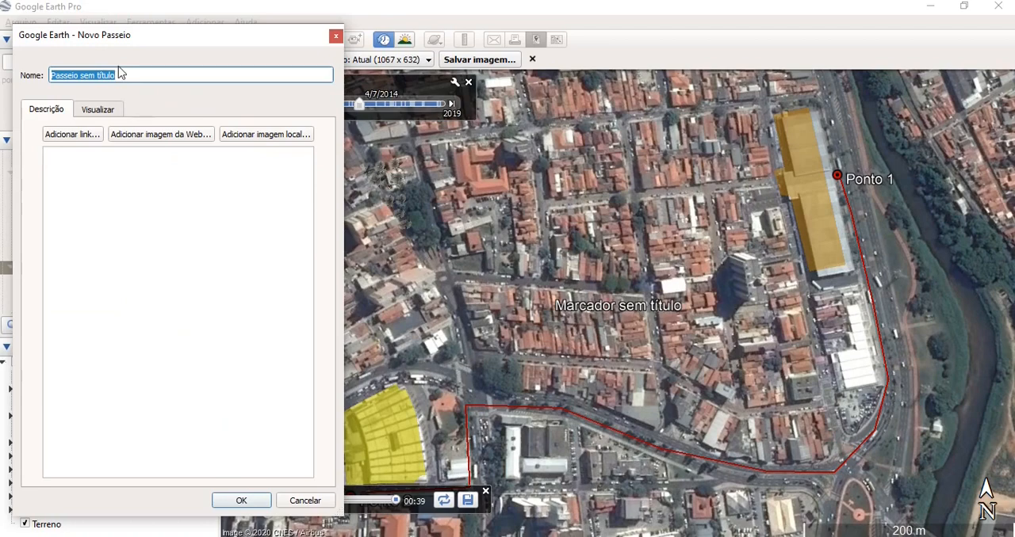
pyautogui.click(245, 503)
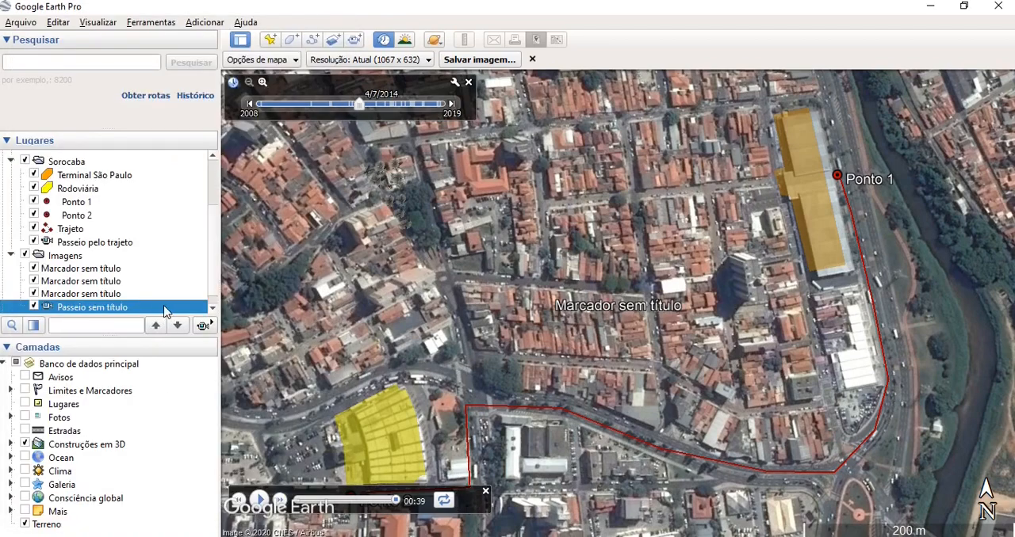
pyautogui.click(205, 328)
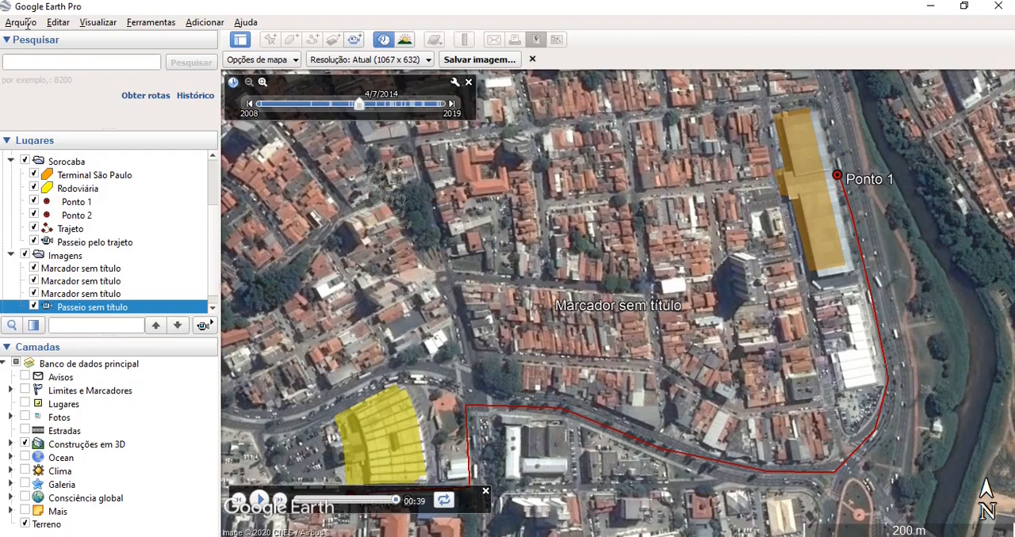
# - Hide the Sorocaba and Imagens folders on the map and set the historical imagery to 6/6/2019
pyautogui.click(26, 162)
pyautogui.click(26, 162)
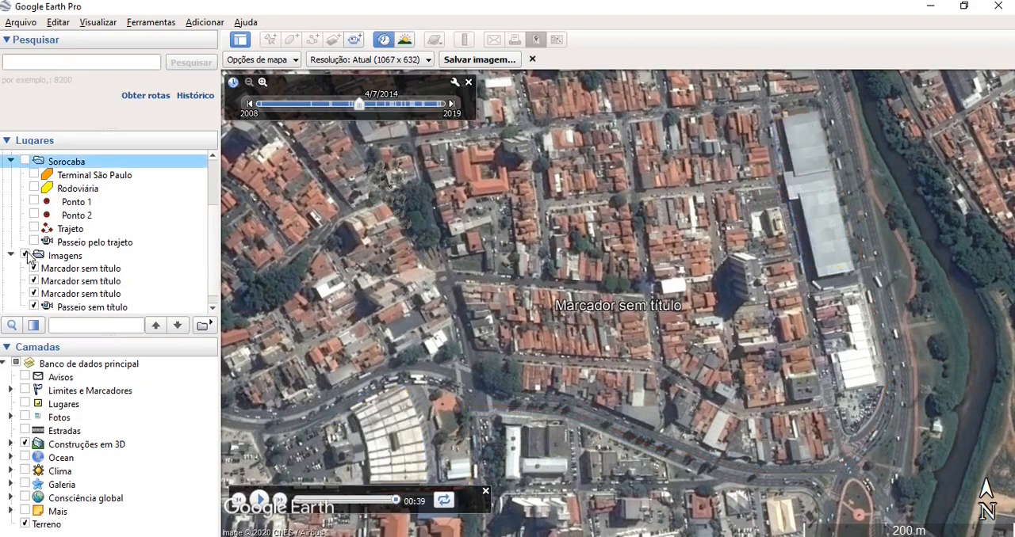
pyautogui.click(27, 256)
pyautogui.click(467, 82)
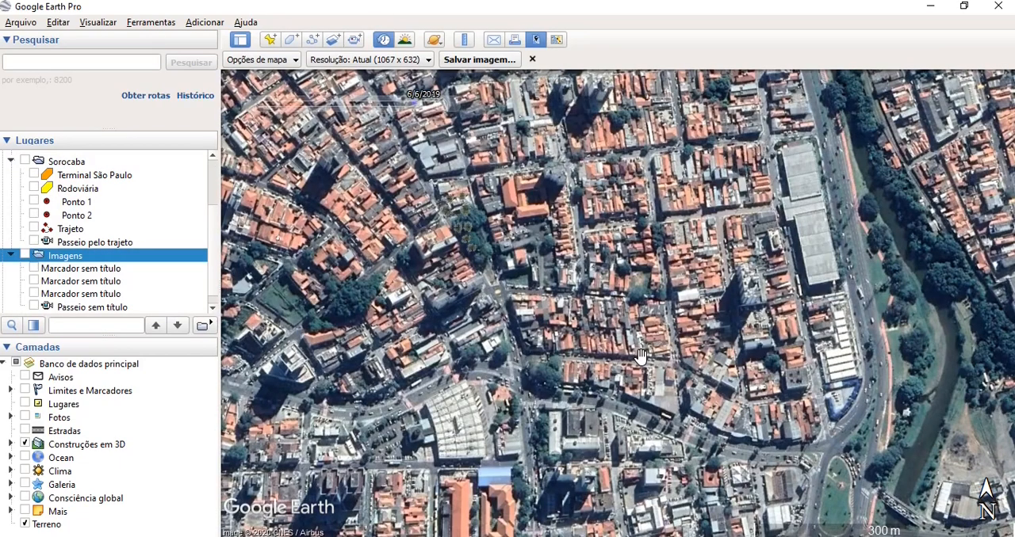
# - Open the Municipios_SP KML file from the arquivos kml folder to overlay the municipal boundaries
pyautogui.click(23, 22)
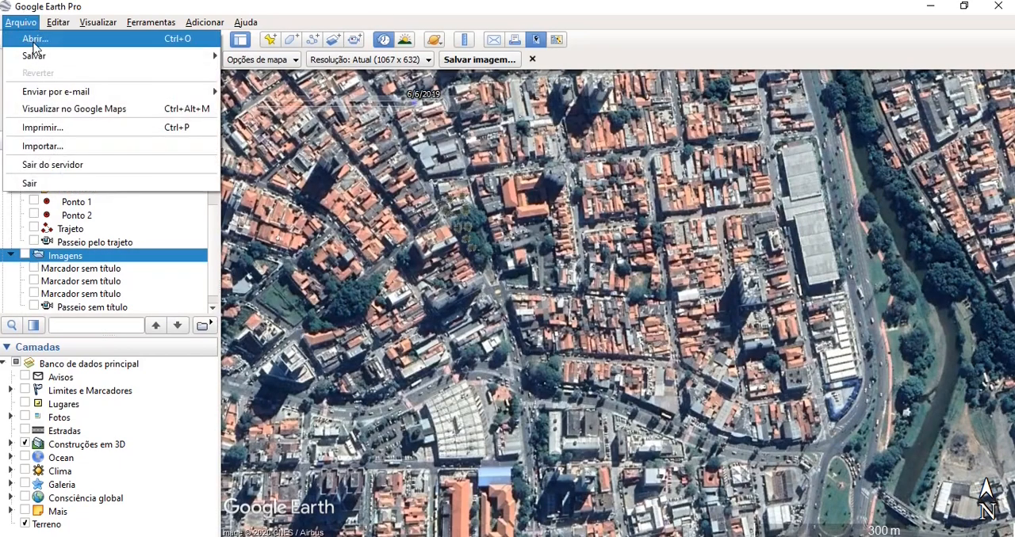
pyautogui.press('Escape')
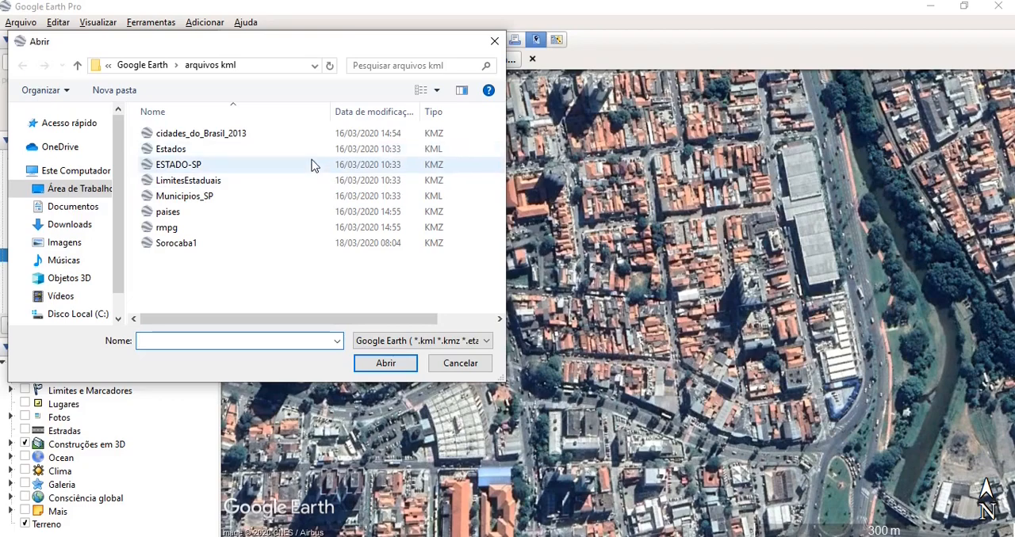
pyautogui.click(309, 196)
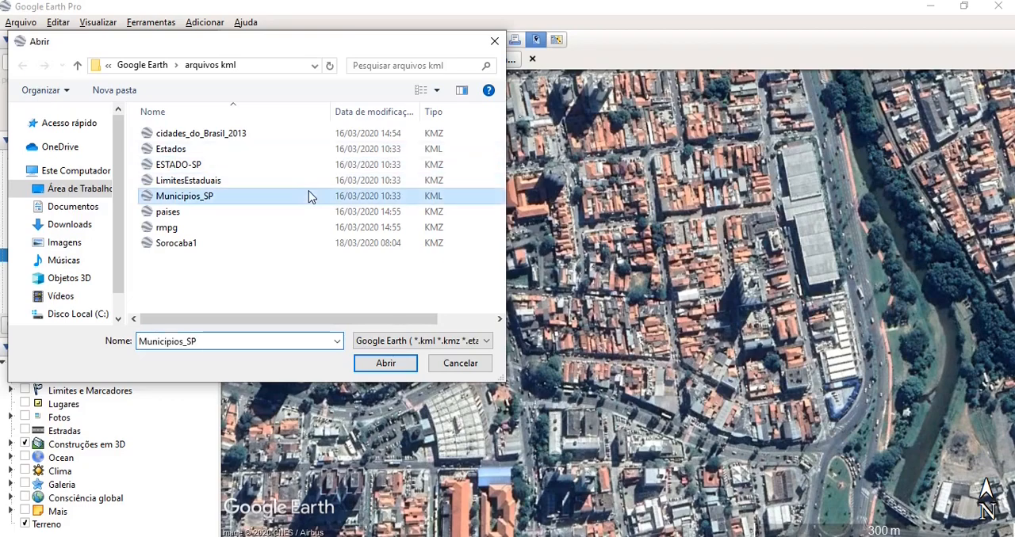
pyautogui.click(386, 362)
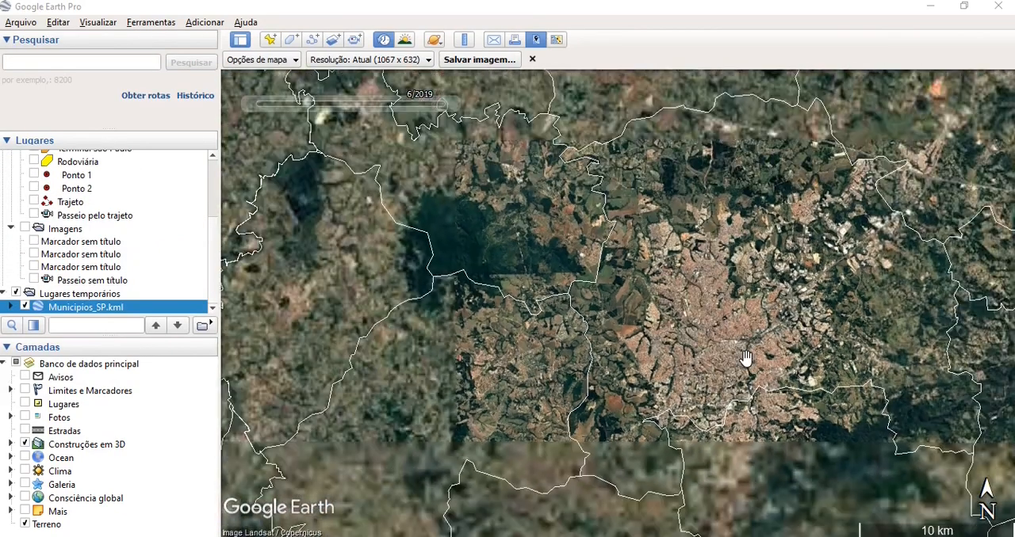
pyautogui.moveTo(857, 374); pyautogui.dragTo(680, 386)
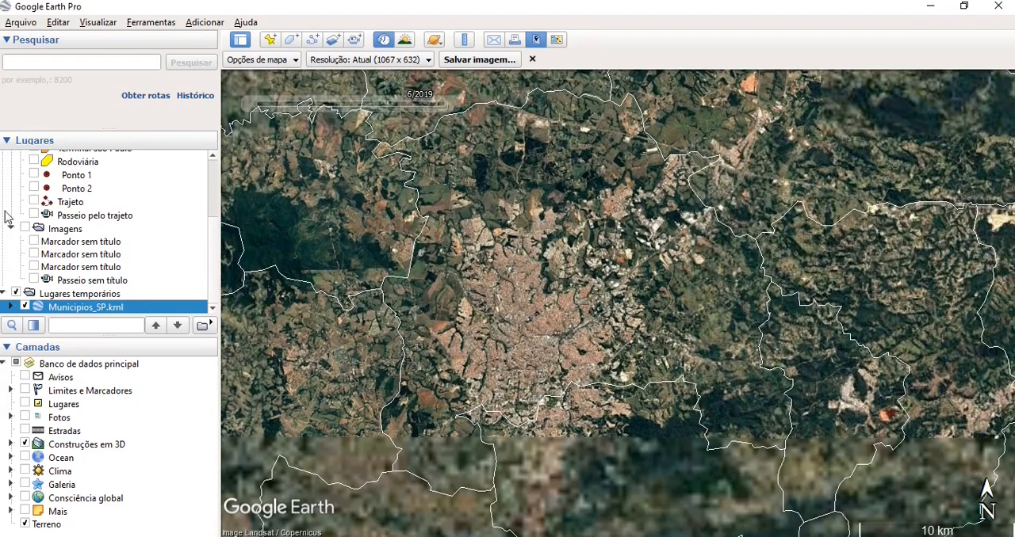
# - Show the Sorocaba folder on the map again and turn on the Estradas layer
pyautogui.click(212, 156)
pyautogui.click(212, 155)
pyautogui.click(25, 159)
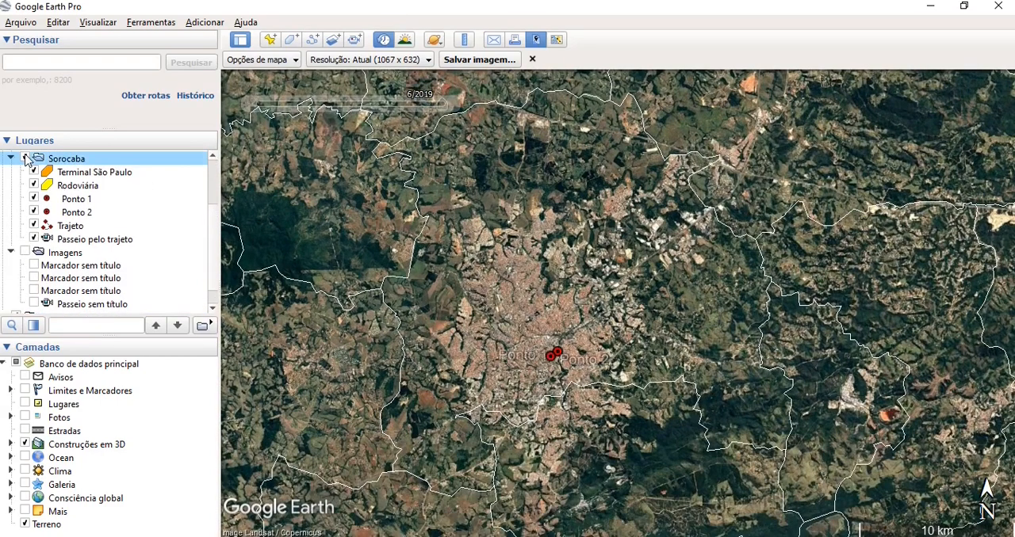
pyautogui.scroll(-3, 600, 434)
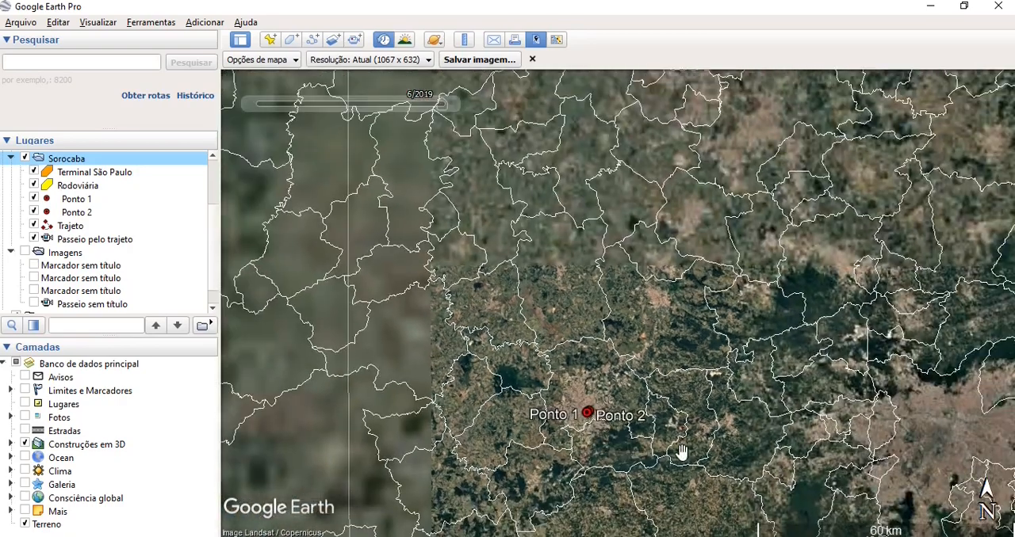
pyautogui.moveTo(682, 453); pyautogui.dragTo(657, 372)
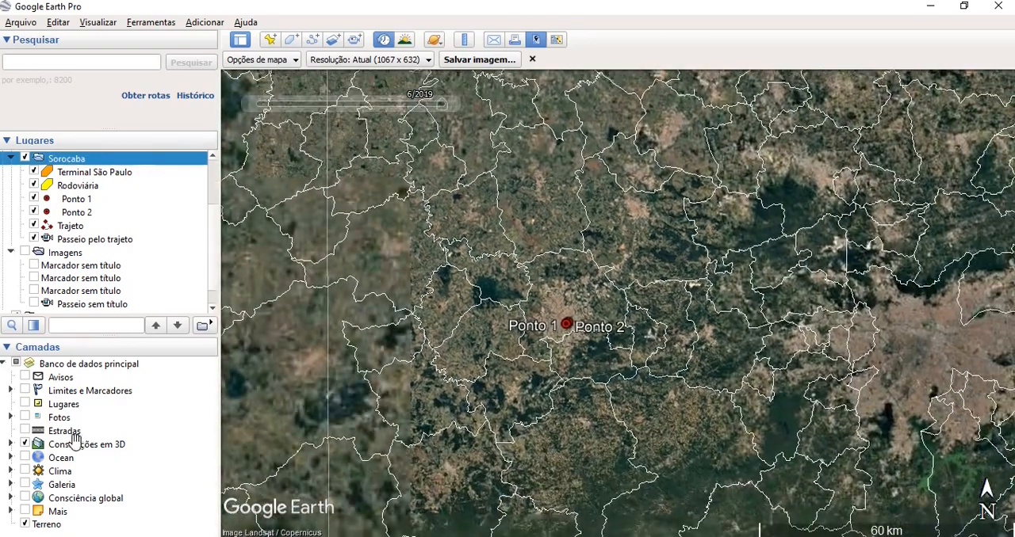
pyautogui.click(27, 431)
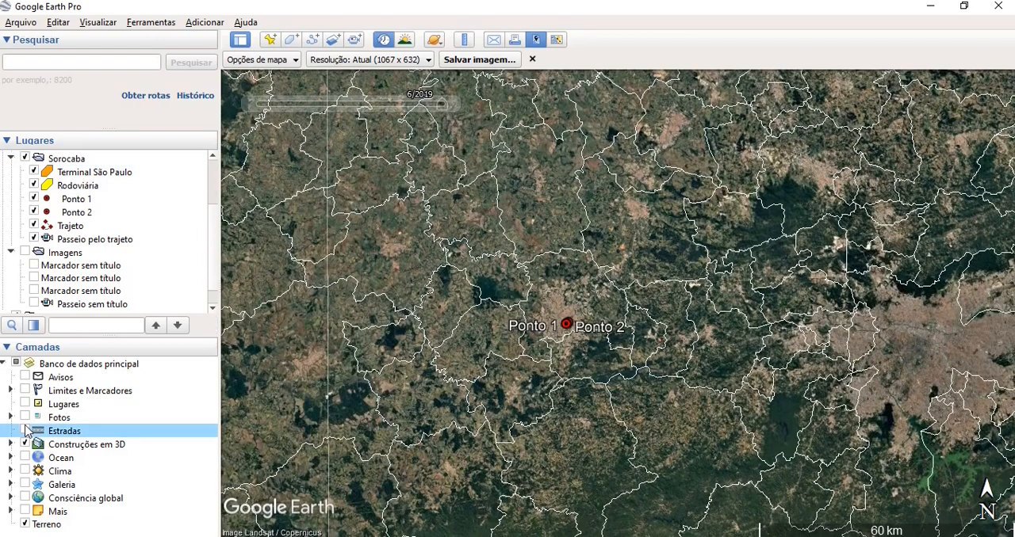
pyautogui.click(25, 431)
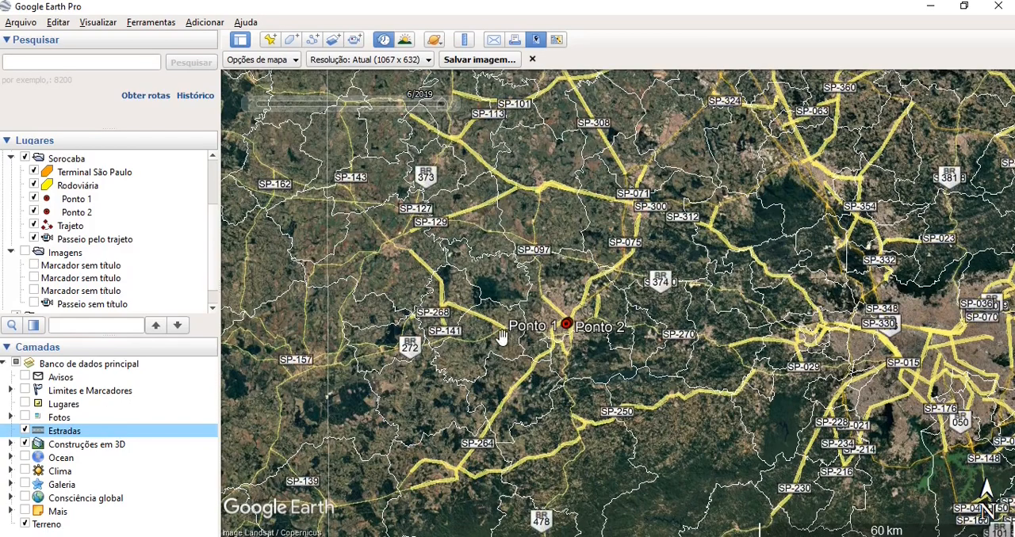
# - Examine the road network around Ponto 1 and Ponto 2 in Sorocaba, from regional highways down to the individual streets
pyautogui.scroll(5, 571, 333)
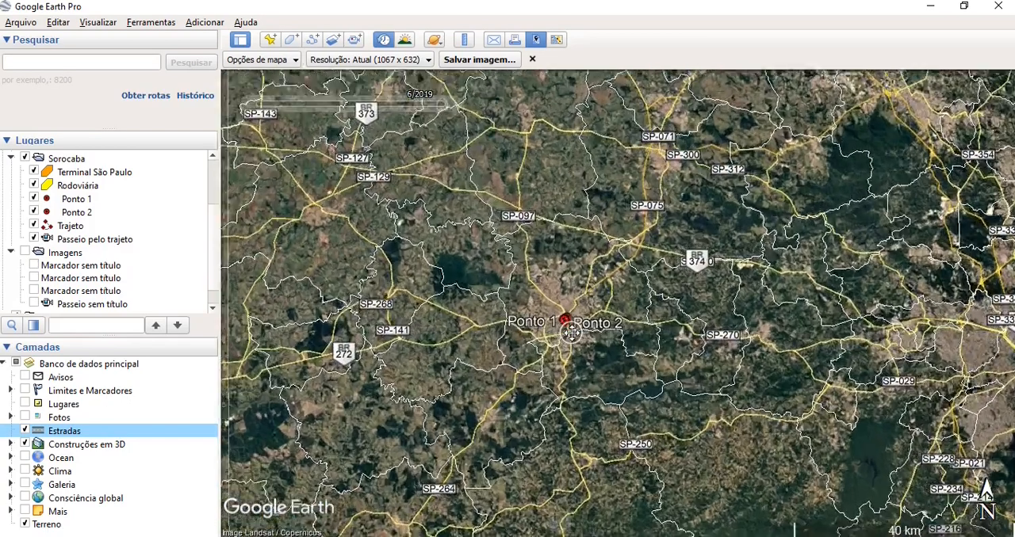
pyautogui.scroll(3, 571, 333)
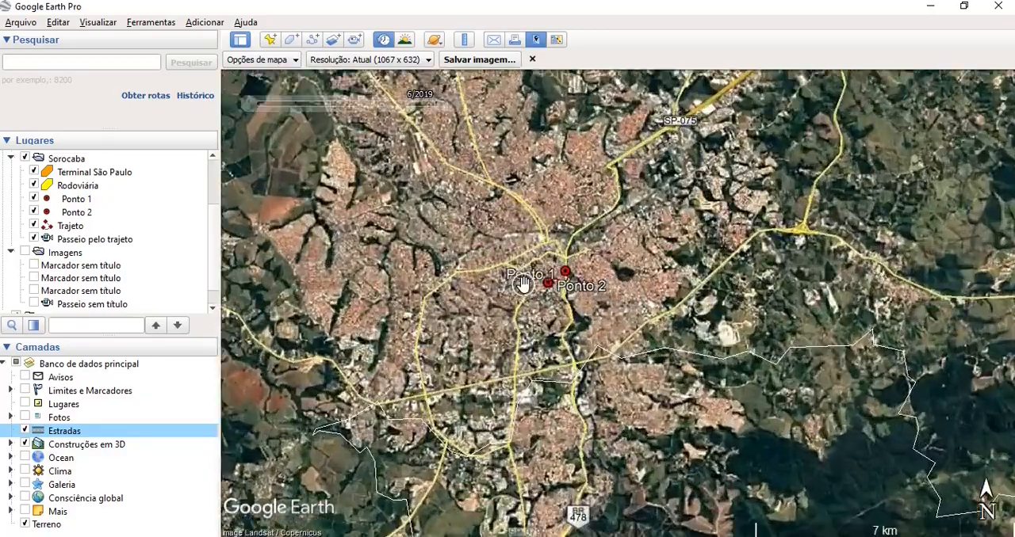
pyautogui.scroll(-2, 669, 334)
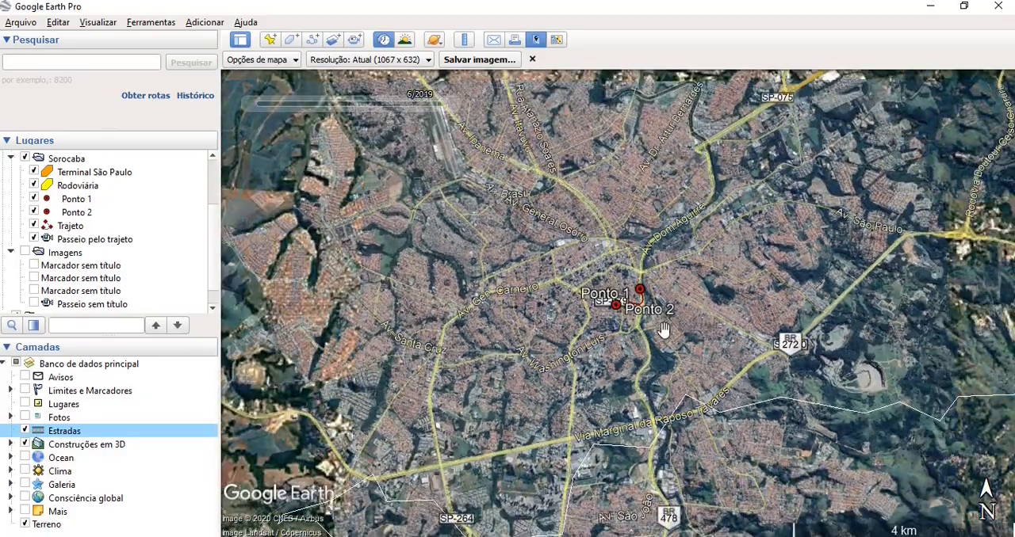
pyautogui.scroll(4, 646, 356)
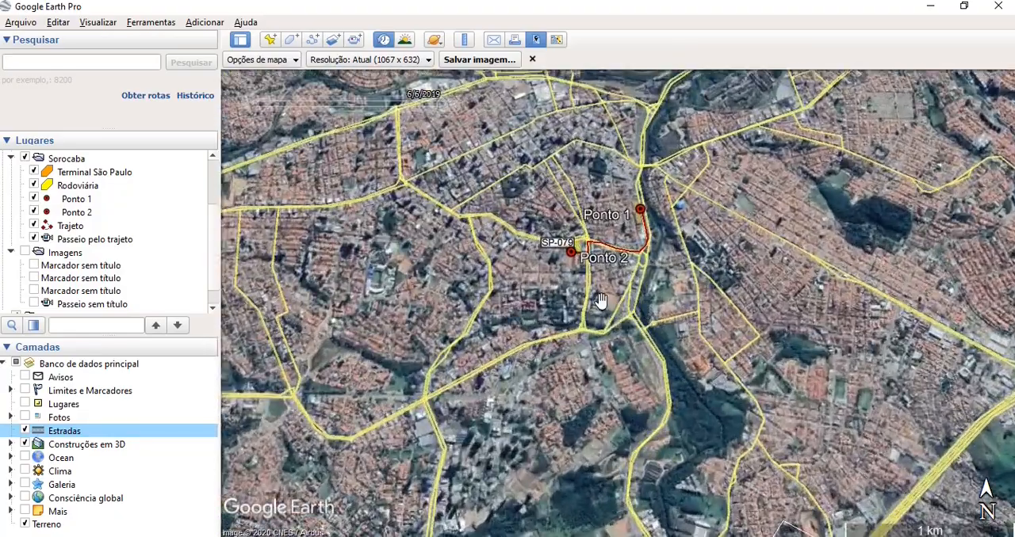
pyautogui.moveTo(598, 297); pyautogui.dragTo(592, 344)
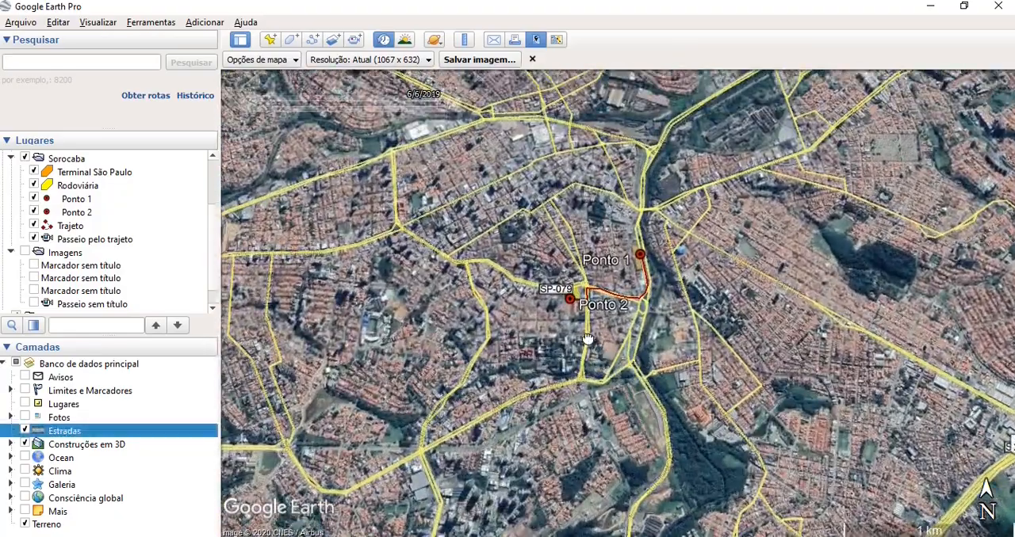
pyautogui.scroll(1, 588, 337)
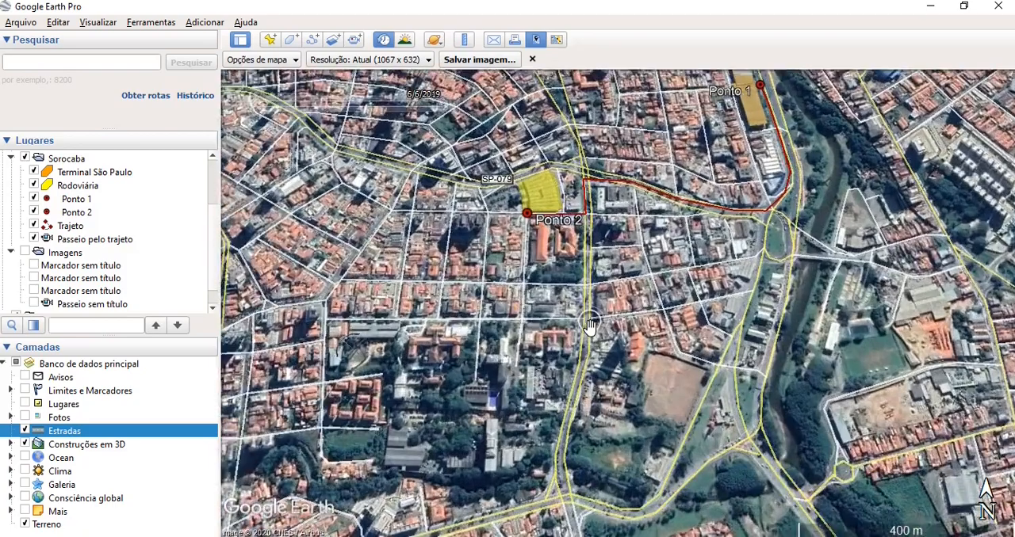